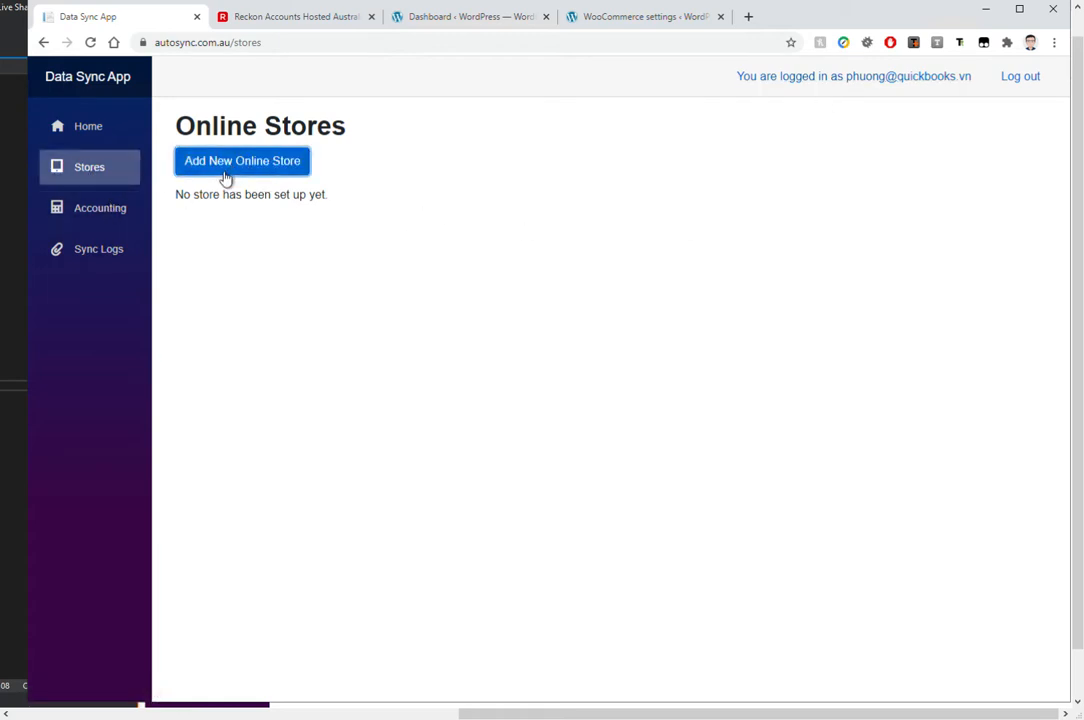
# Start adding a new online store with WooCommerce as the store type
pyautogui.click(226, 177)
pyautogui.click(629, 270)
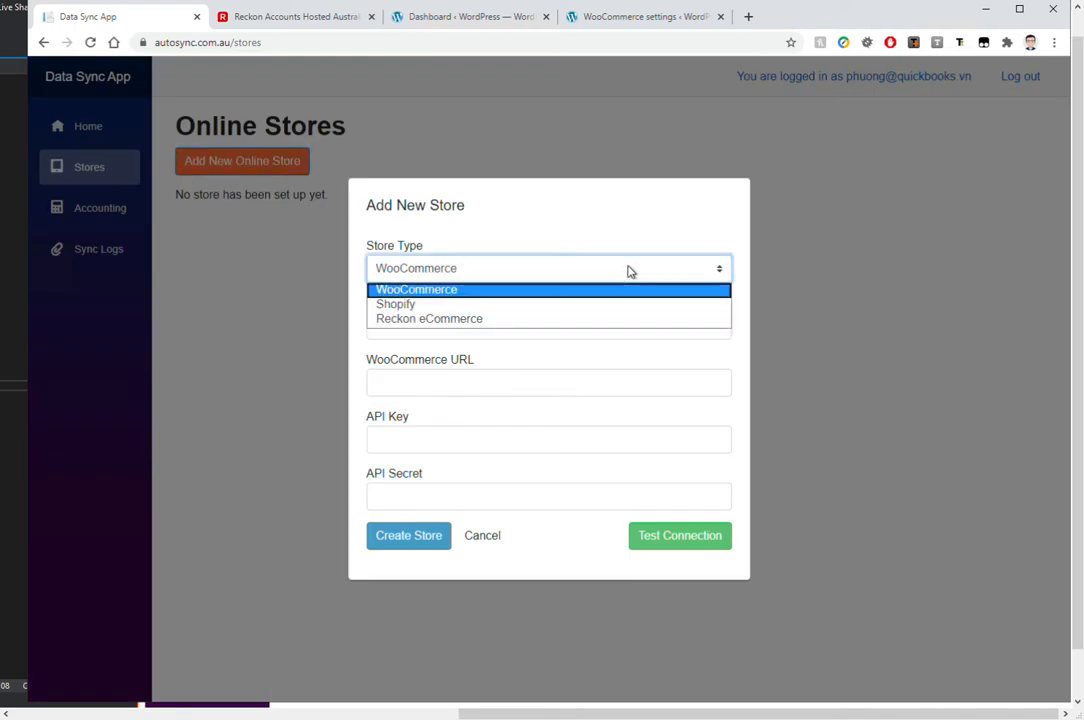
pyautogui.click(456, 292)
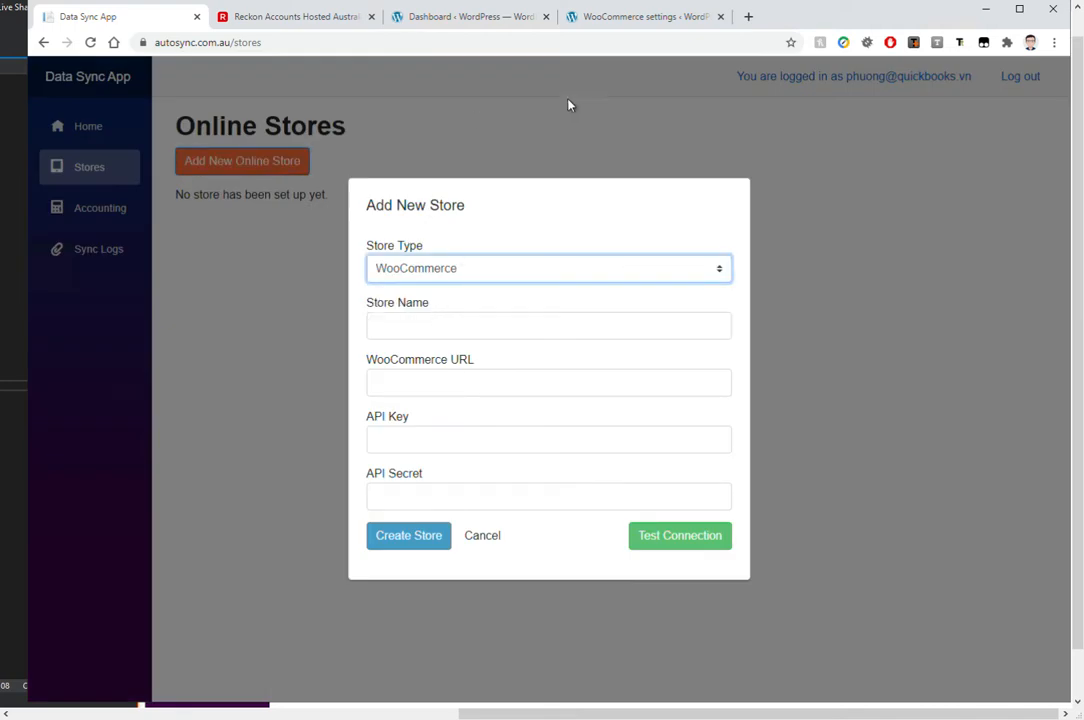
# Switch to the WooCommerce REST API settings in WordPress and start adding a new key
pyautogui.click(601, 20)
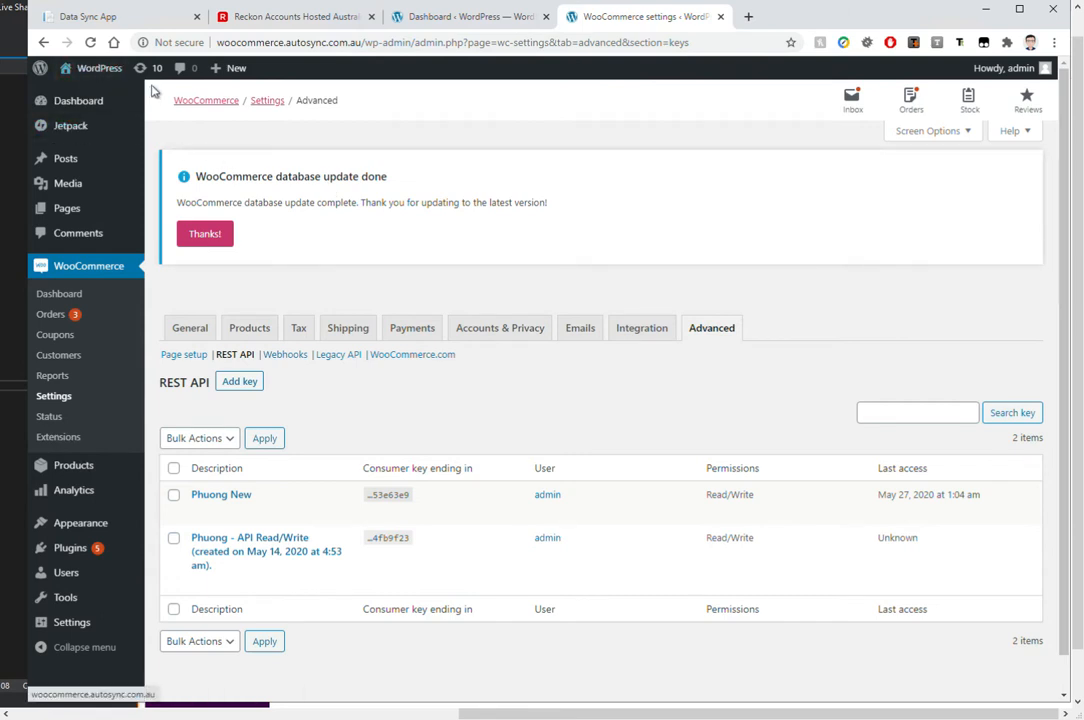
pyautogui.click(400, 42)
pyautogui.click(412, 42)
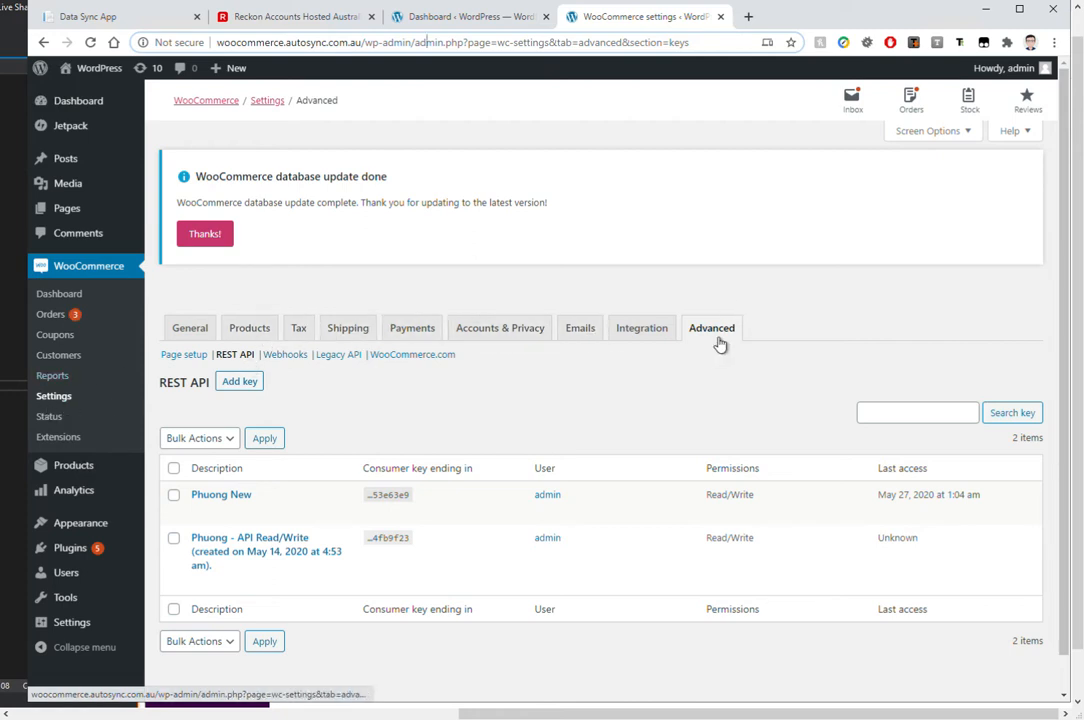
pyautogui.click(255, 381)
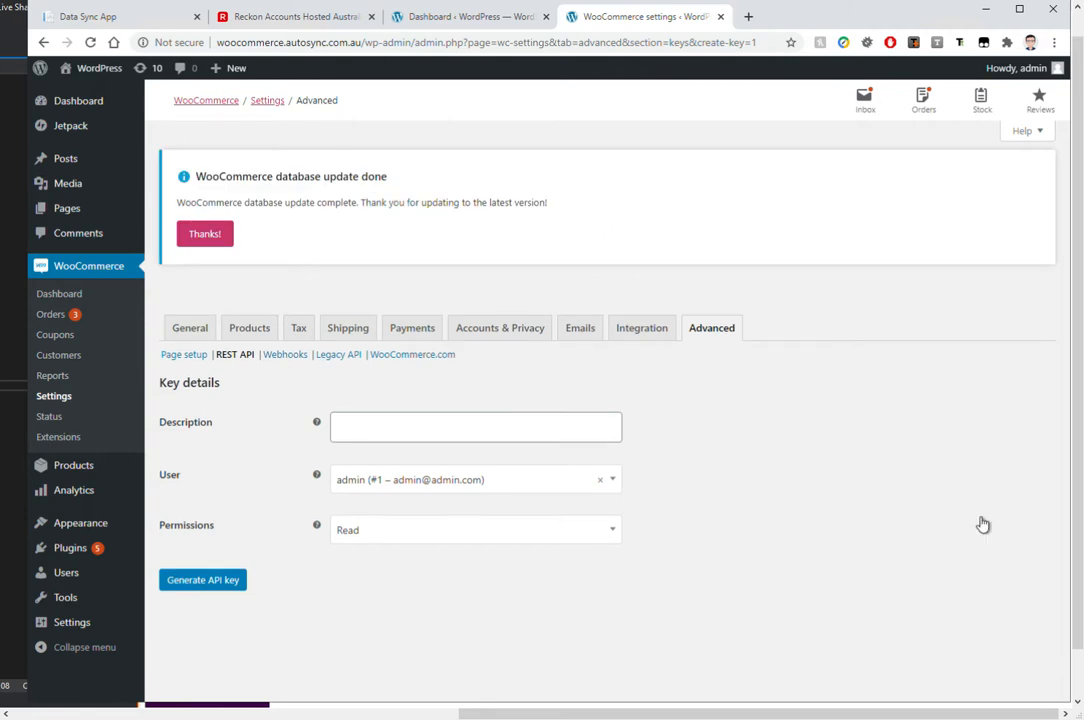
# Describe the key as Integration, keep admin as its user, give it Read/Write permissions and generate it
pyautogui.click(472, 431)
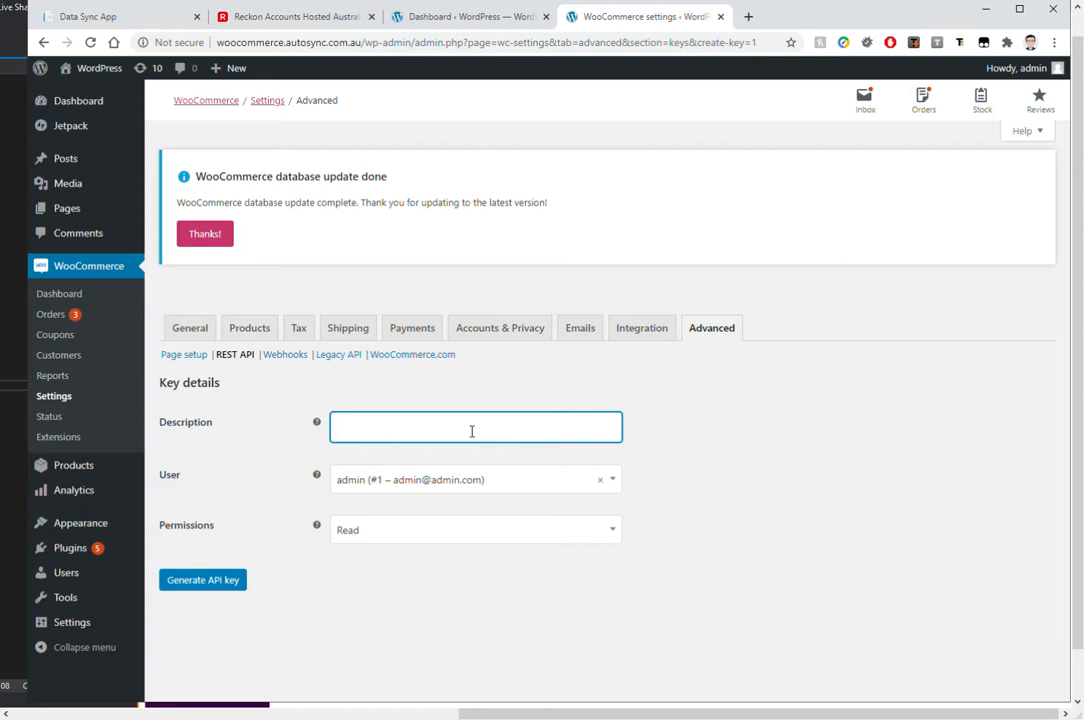
pyautogui.write('Integration')
pyautogui.press('Tab')
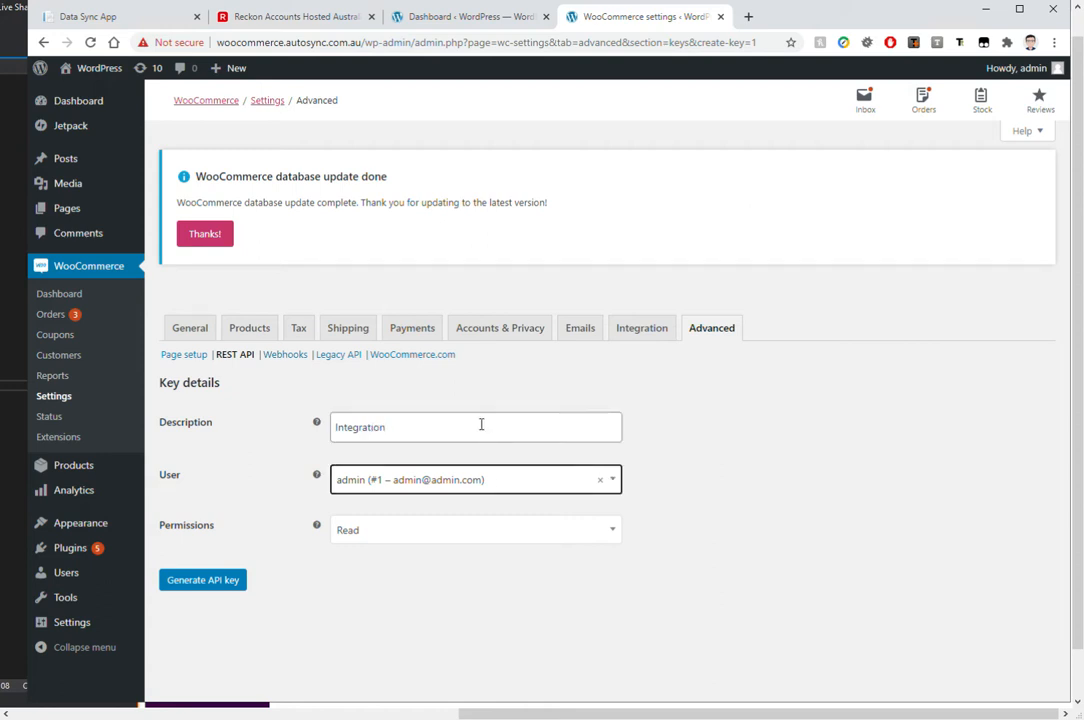
pyautogui.click(508, 497)
pyautogui.click(508, 497)
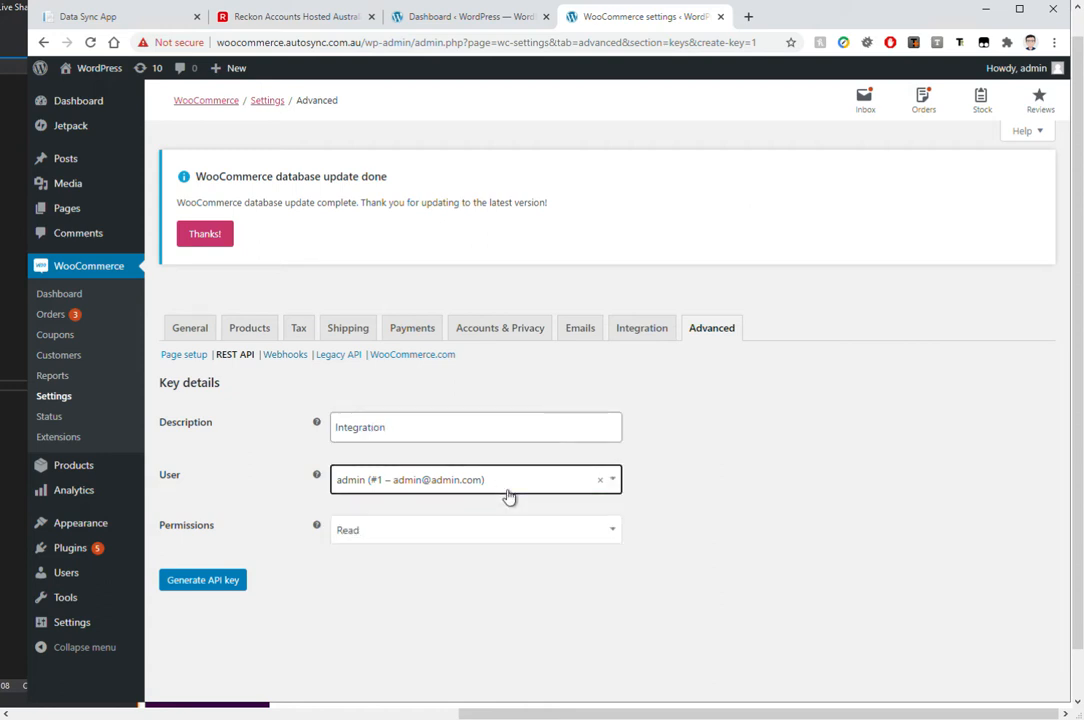
pyautogui.click(390, 535)
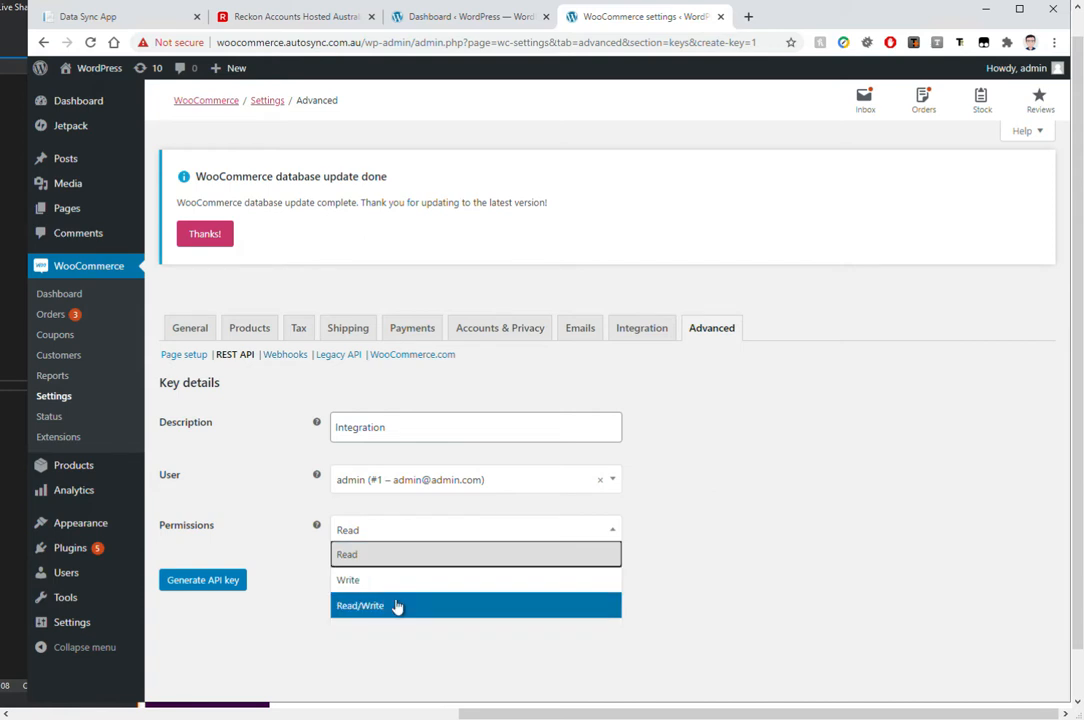
pyautogui.click(408, 606)
pyautogui.click(210, 590)
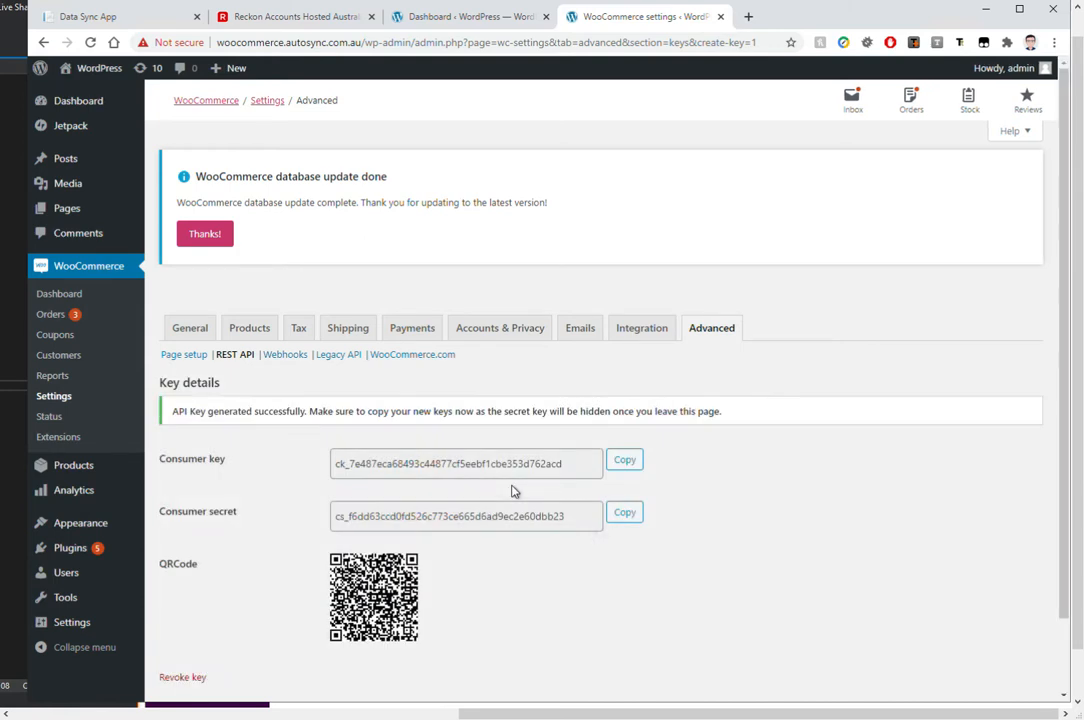
# Copy the generated consumer key and the consumer secret
pyautogui.scroll(-1, 516, 490)
pyautogui.click(624, 388)
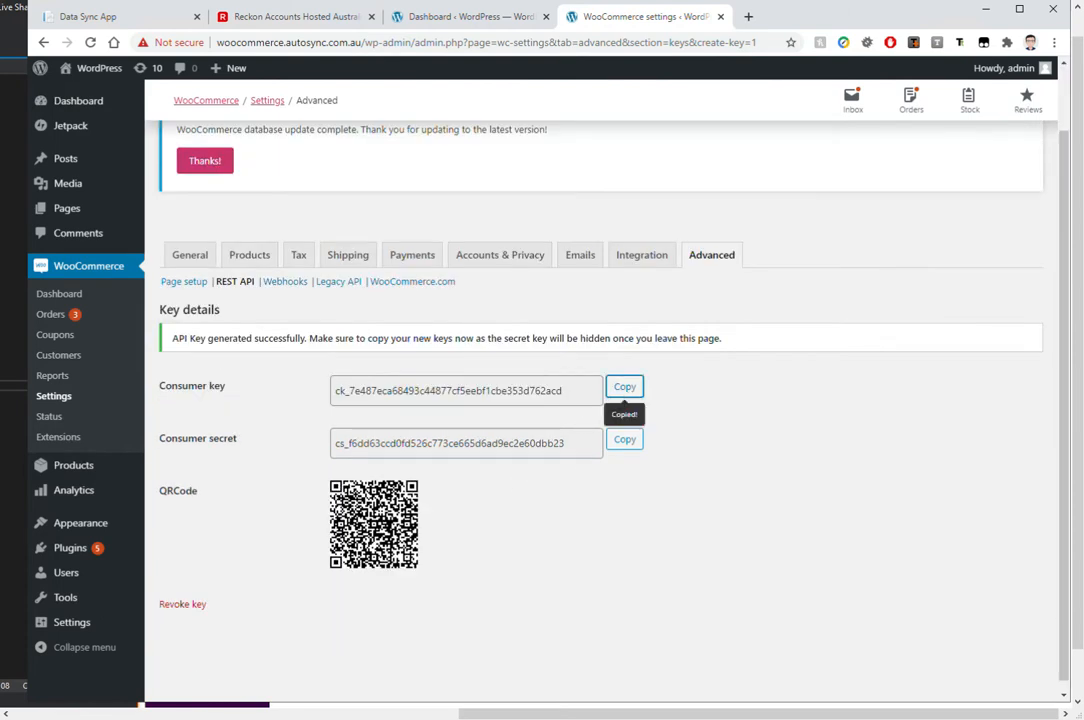
pyautogui.click(632, 443)
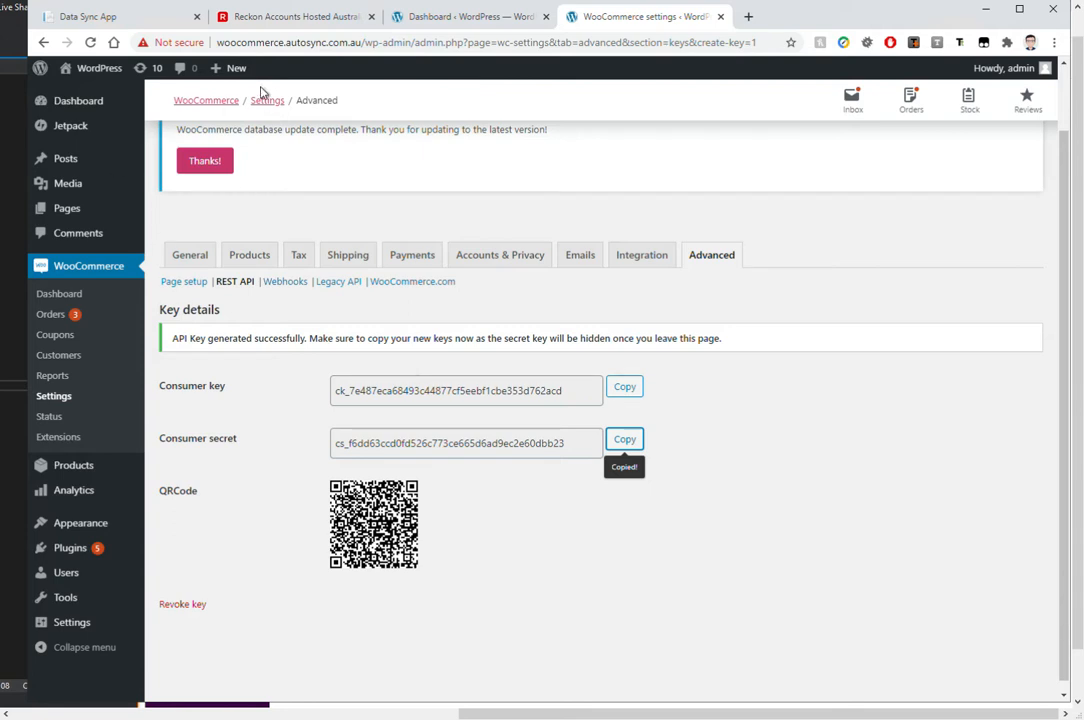
# Copy the WooCommerce site's base address, without the admin path, from the page URL
pyautogui.click(380, 46)
pyautogui.click(366, 44)
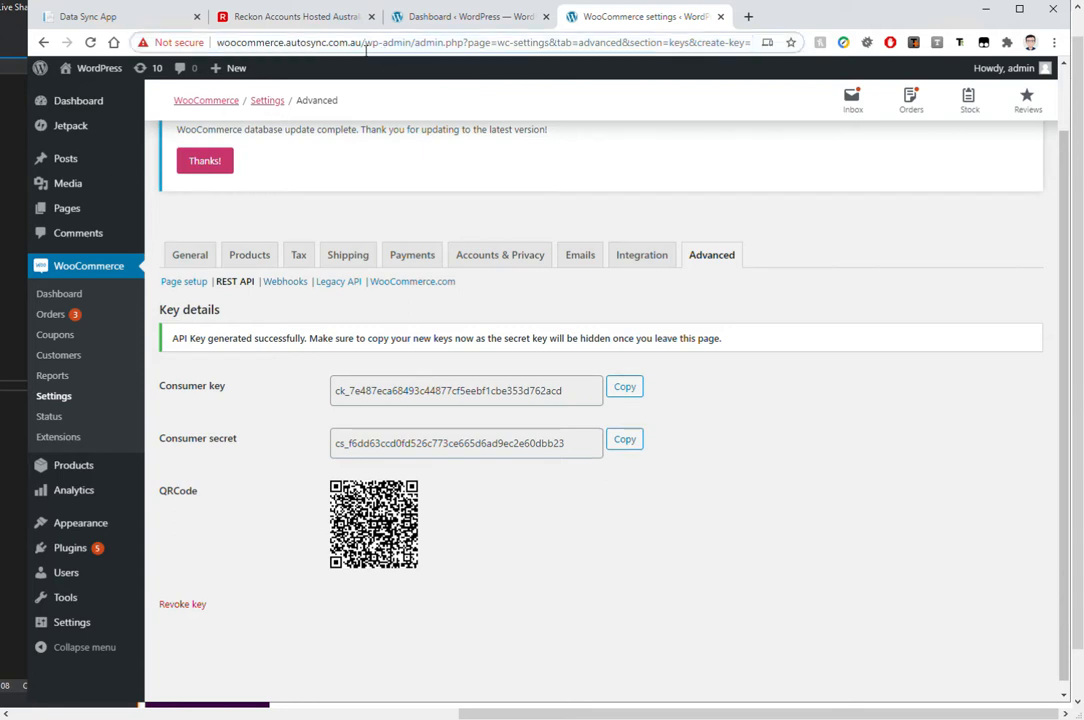
pyautogui.moveTo(363, 44); pyautogui.dragTo(165, 42)
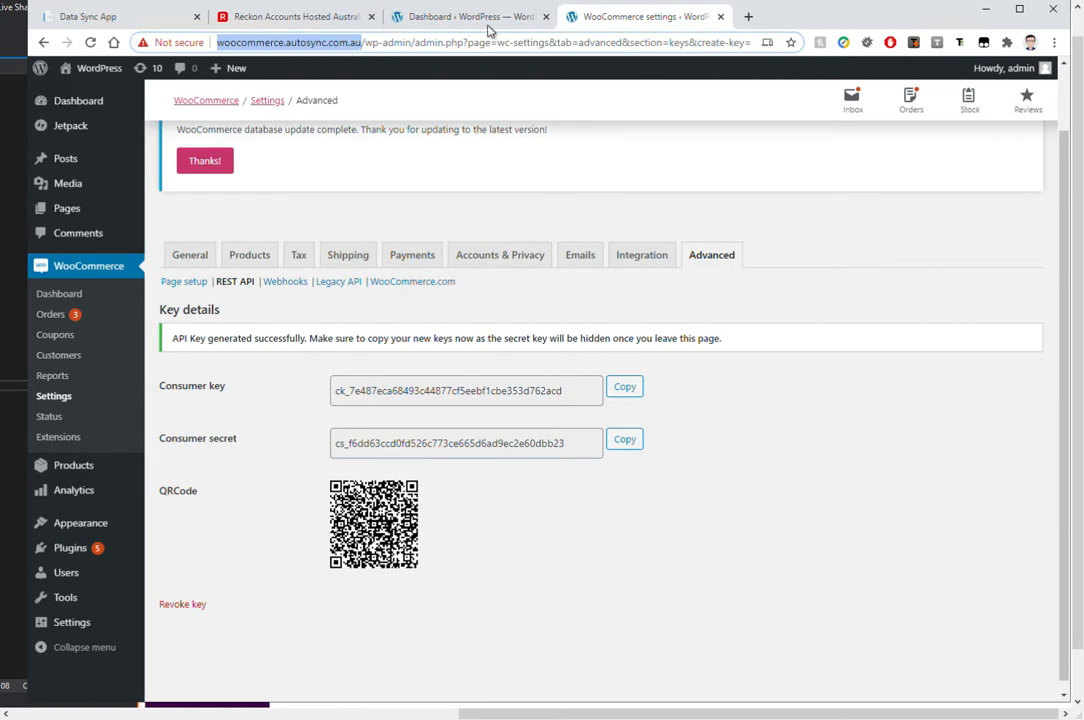
pyautogui.click(78, 17)
pyautogui.click(436, 336)
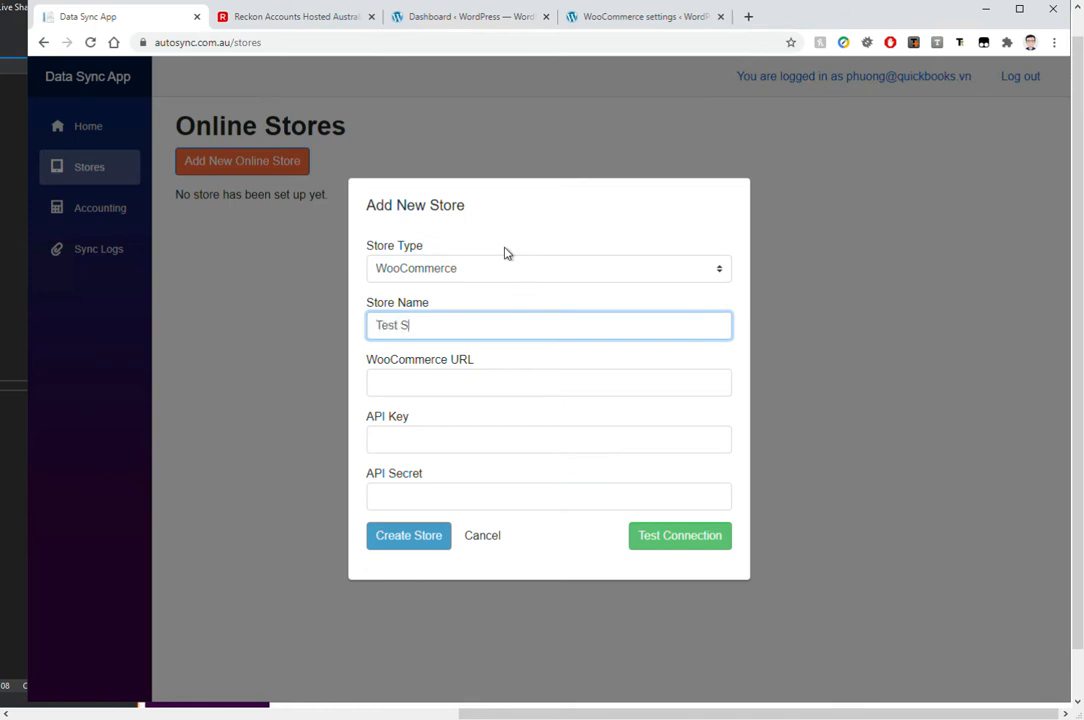
pyautogui.press('Tab')
pyautogui.hotkey('ctrl', 'v')
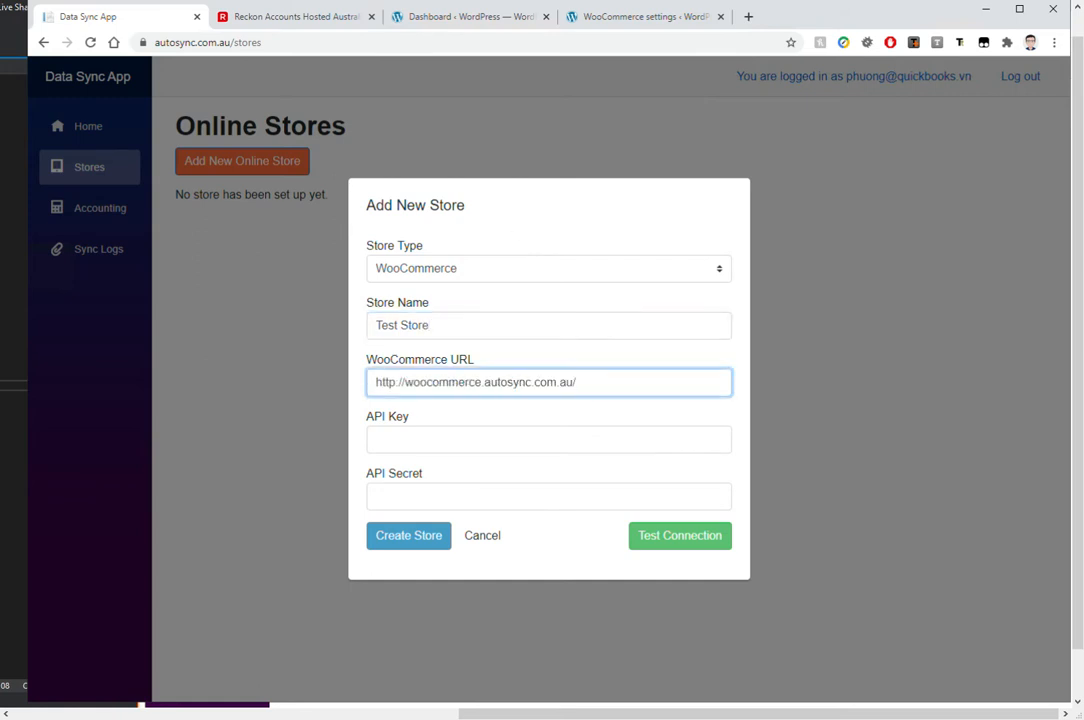
pyautogui.hotkey('ctrl', 'v')
pyautogui.moveTo(589, 391); pyautogui.dragTo(718, 399)
pyautogui.click(714, 396)
# Paste the consumer key as the store's API key and the consumer secret as its API secret
pyautogui.click(554, 447)
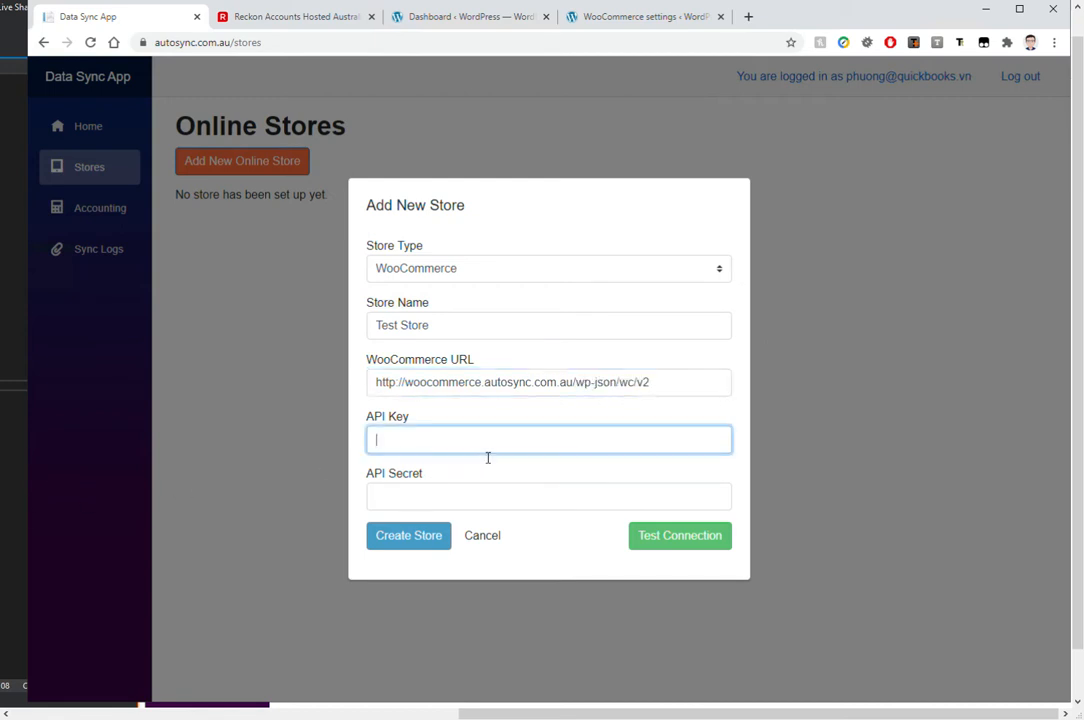
pyautogui.hotkey('ctrl', 'v')
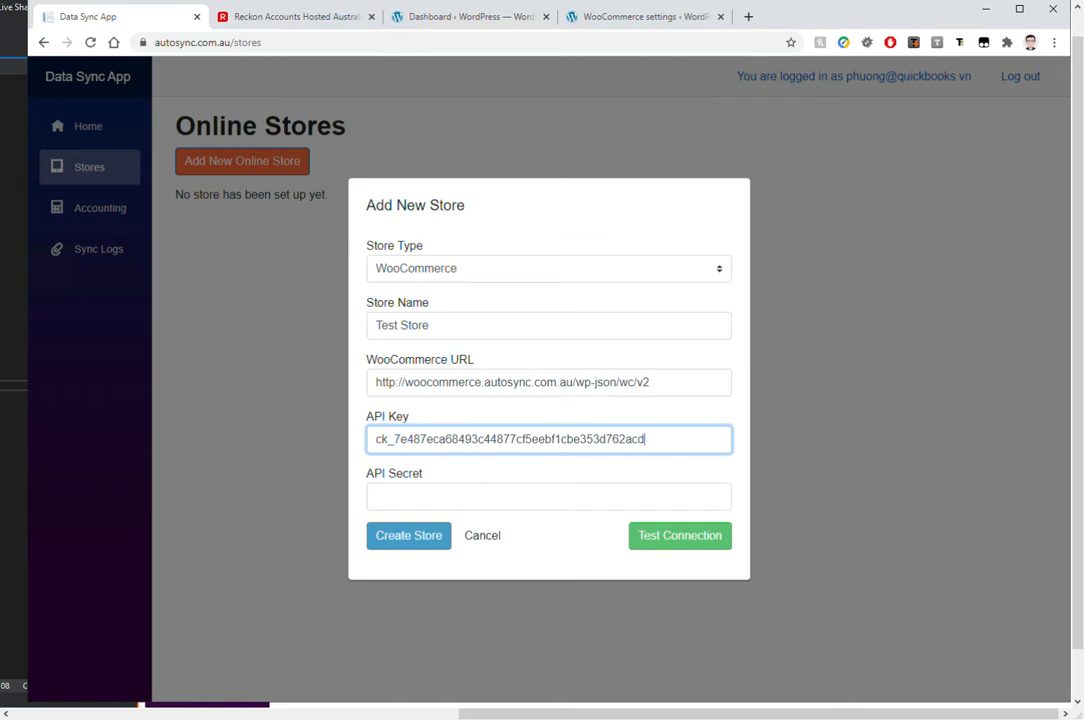
pyautogui.click(610, 497)
pyautogui.hotkey('ctrl', 'v')
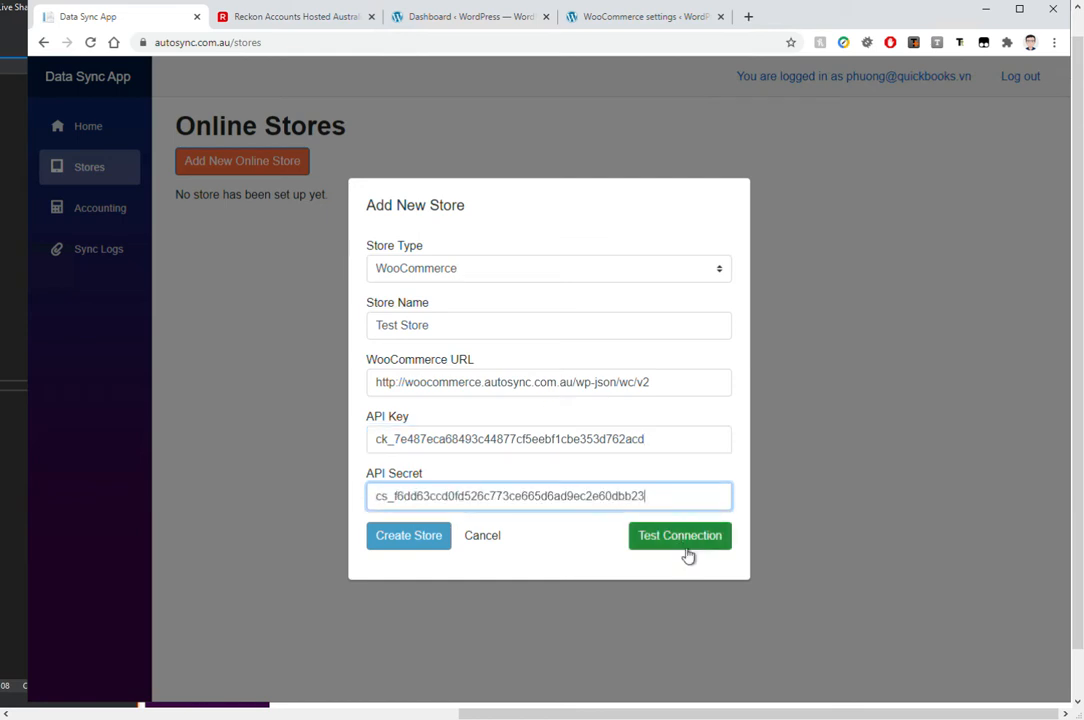
# Test the store's connection and create the store
pyautogui.click(680, 537)
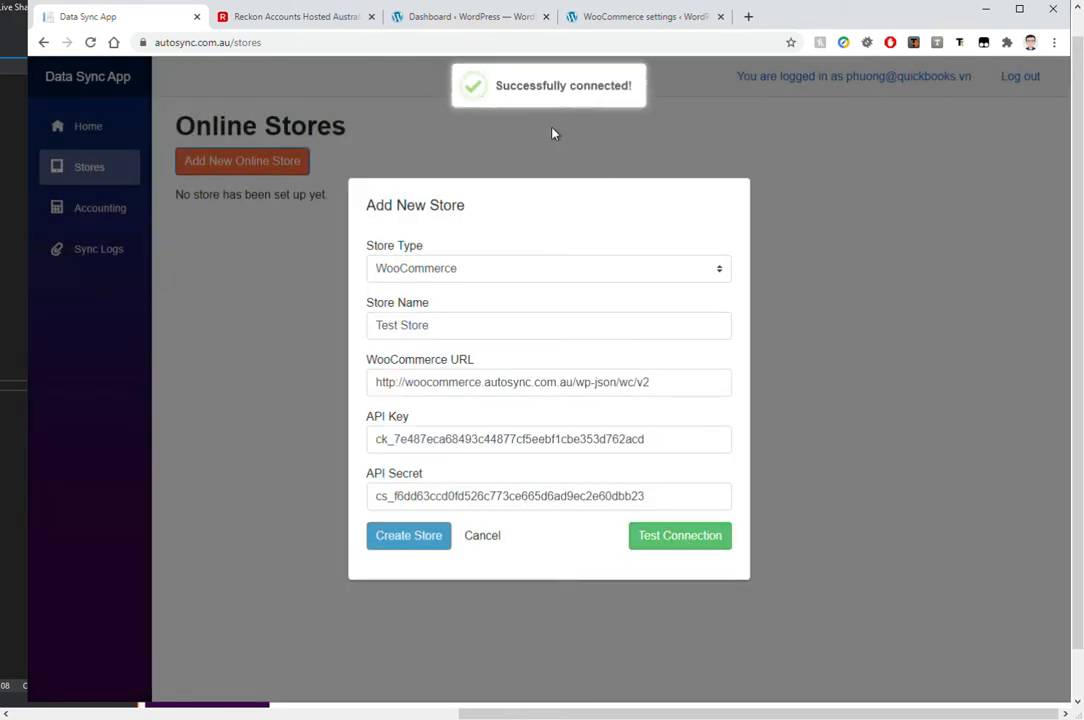
pyautogui.click(410, 540)
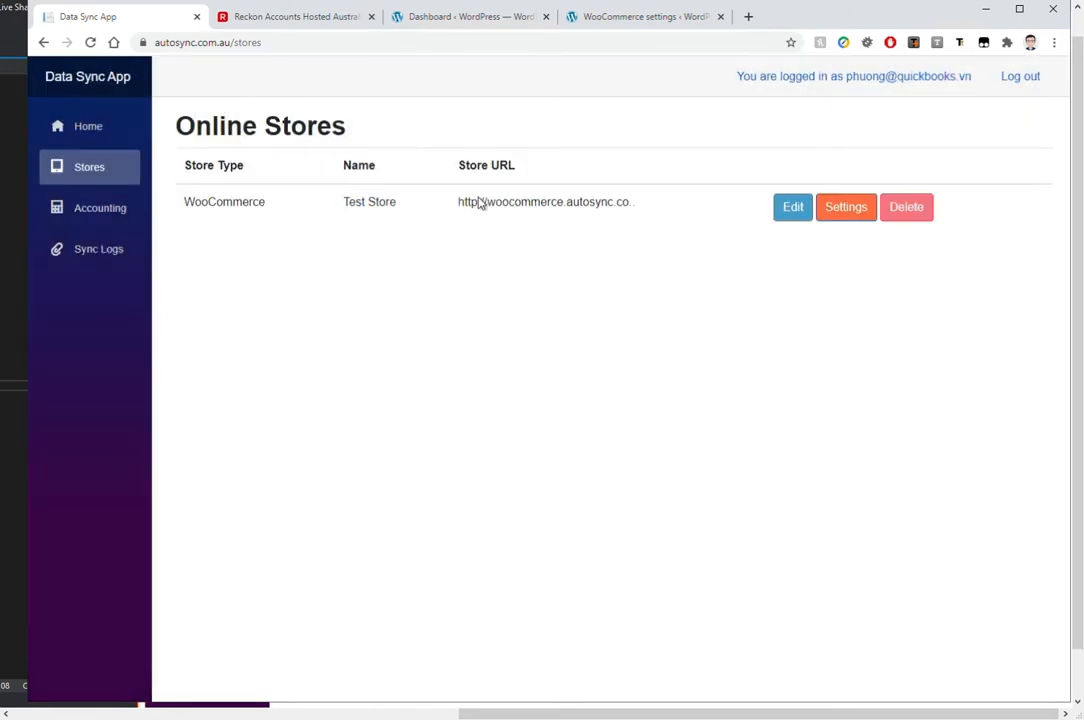
# Choose Reckon Accounts Hosted as the accounting system to connect and check the company open in Reckon
pyautogui.click(94, 220)
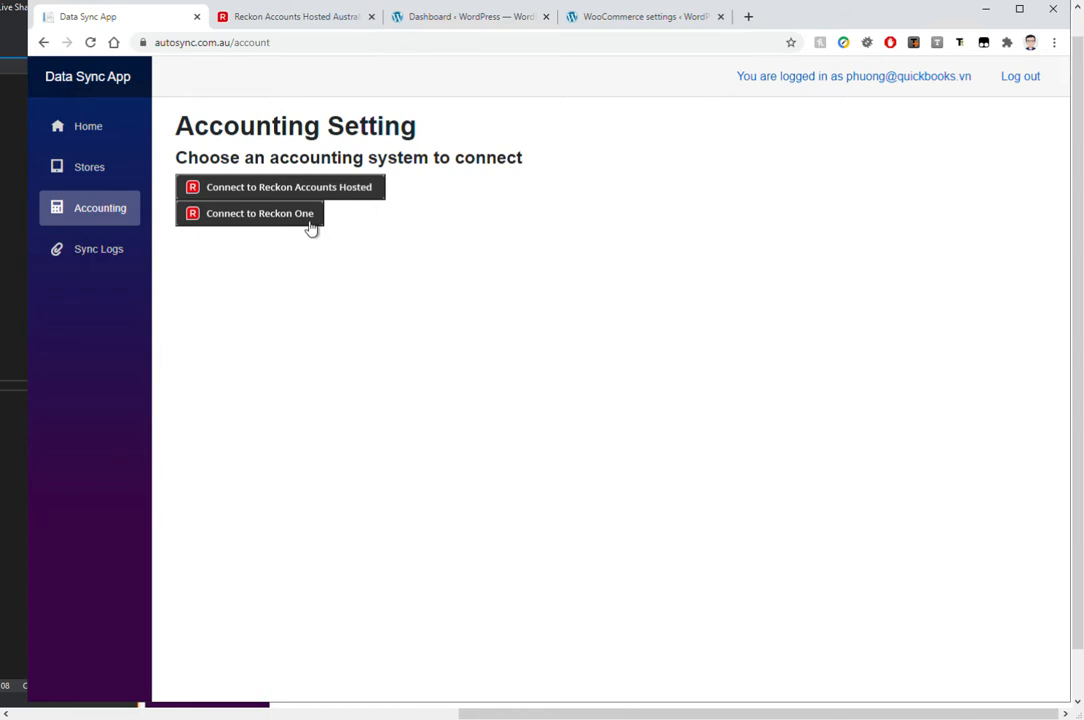
pyautogui.click(360, 200)
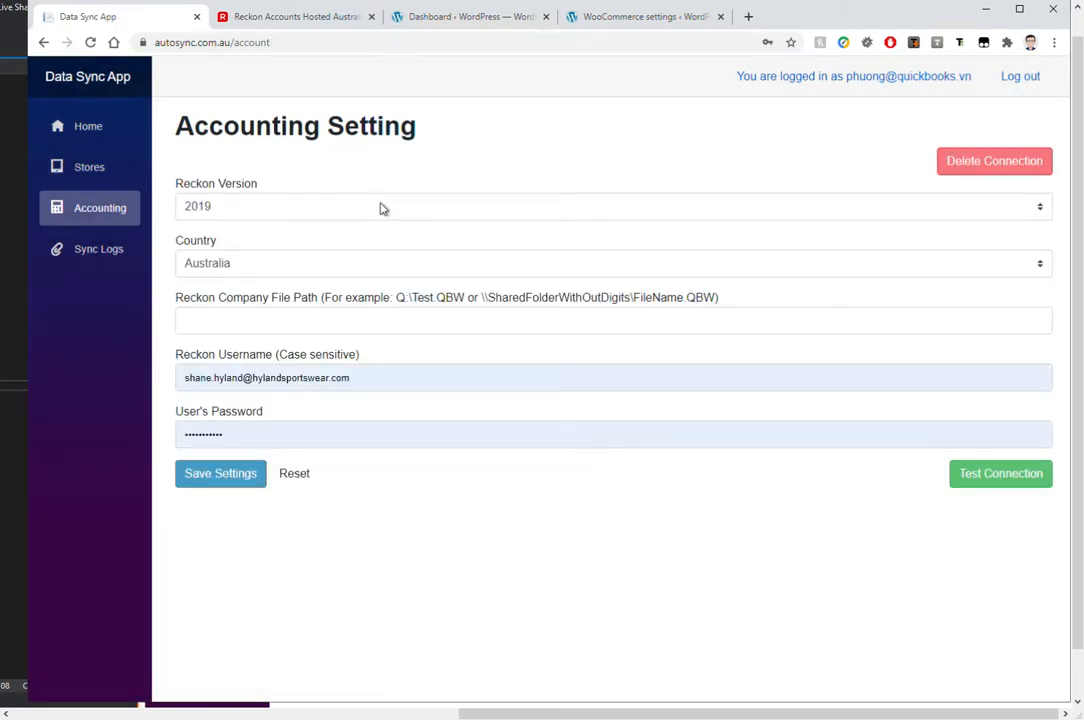
pyautogui.click(270, 16)
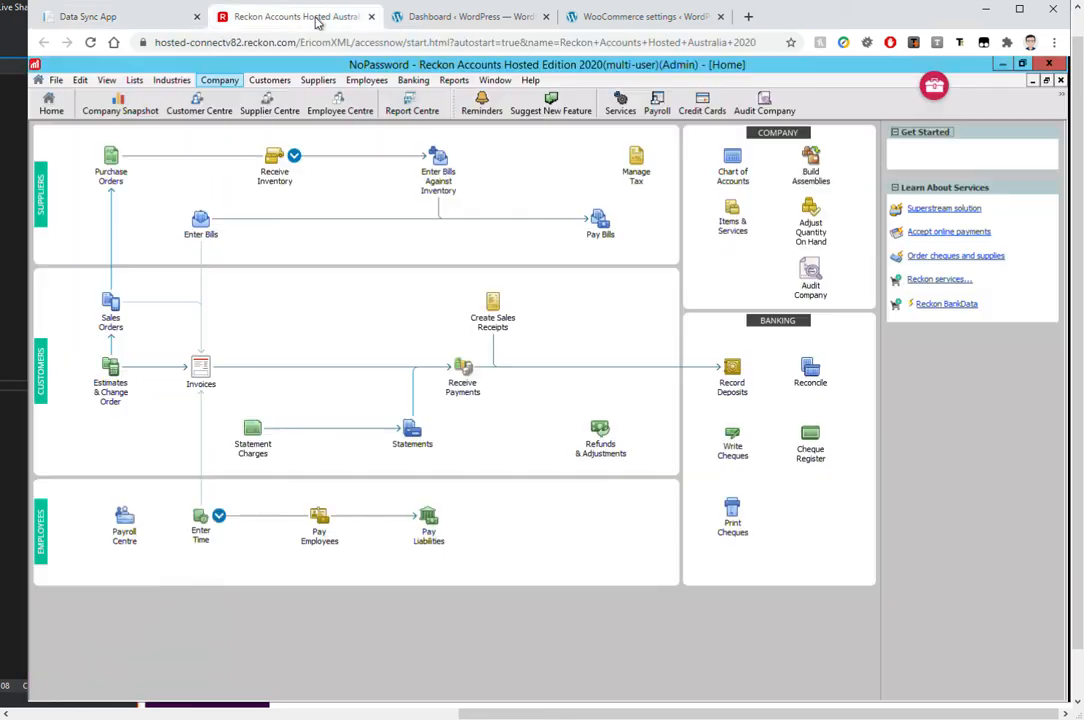
pyautogui.click(120, 16)
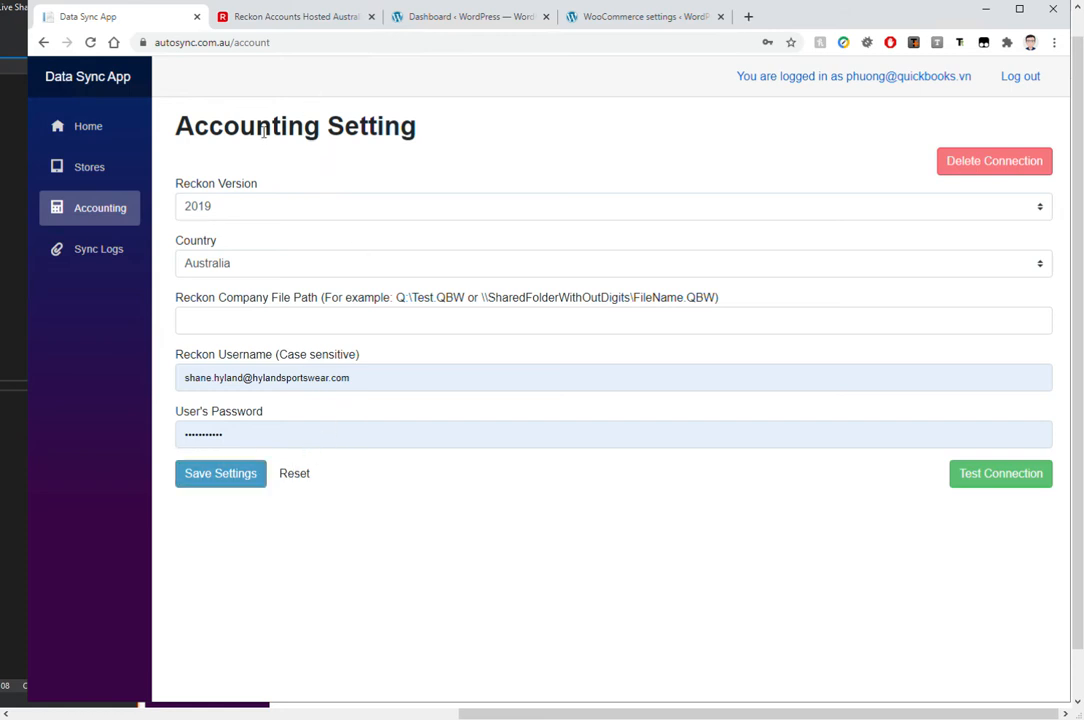
# Leave the Reckon Accounts Hosted session, search Google for "reckon hosted login" and open the Reckon Accounts login page
pyautogui.click(272, 20)
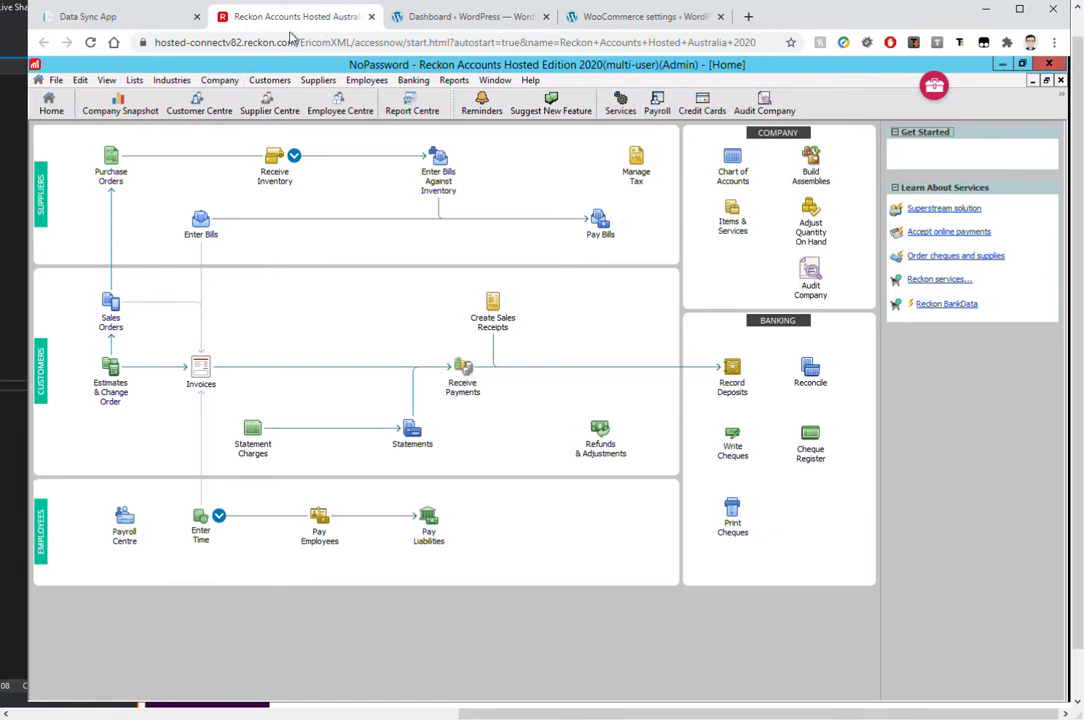
pyautogui.click(272, 42)
pyautogui.write('reckon hoste')
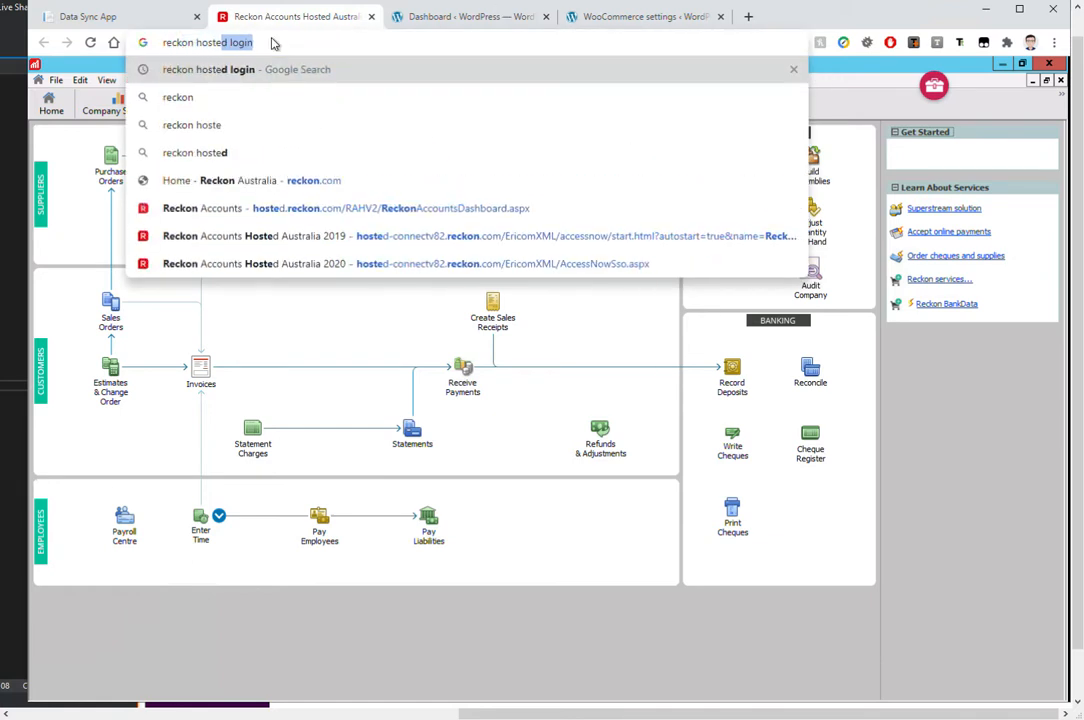
pyautogui.press('Return')
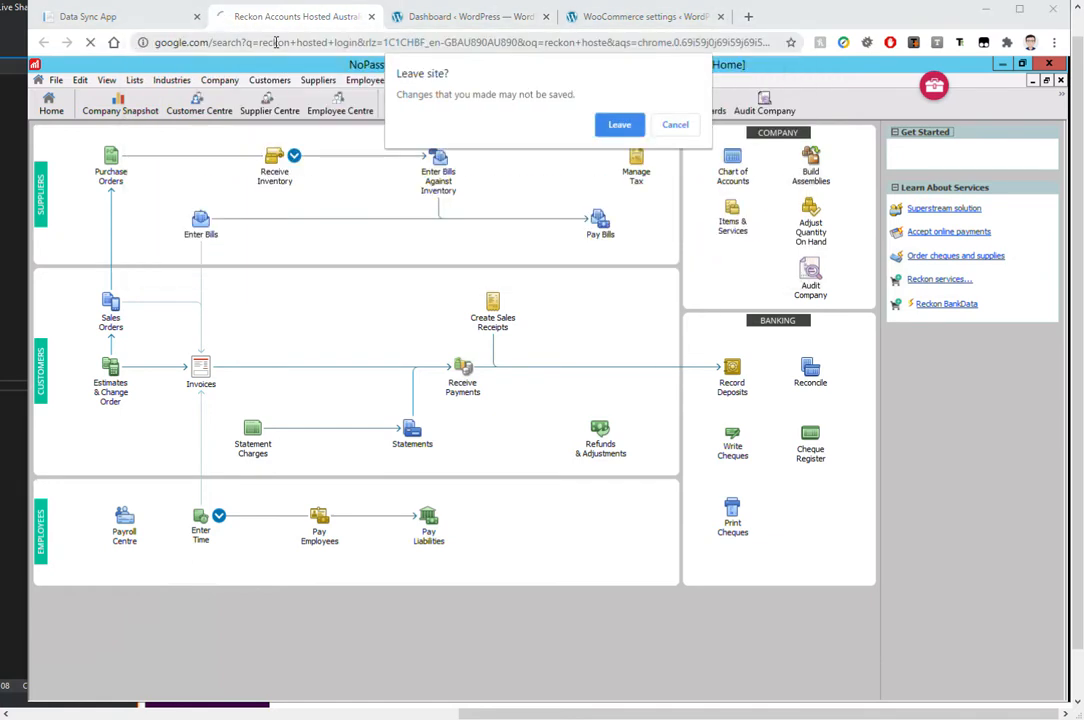
pyautogui.click(619, 124)
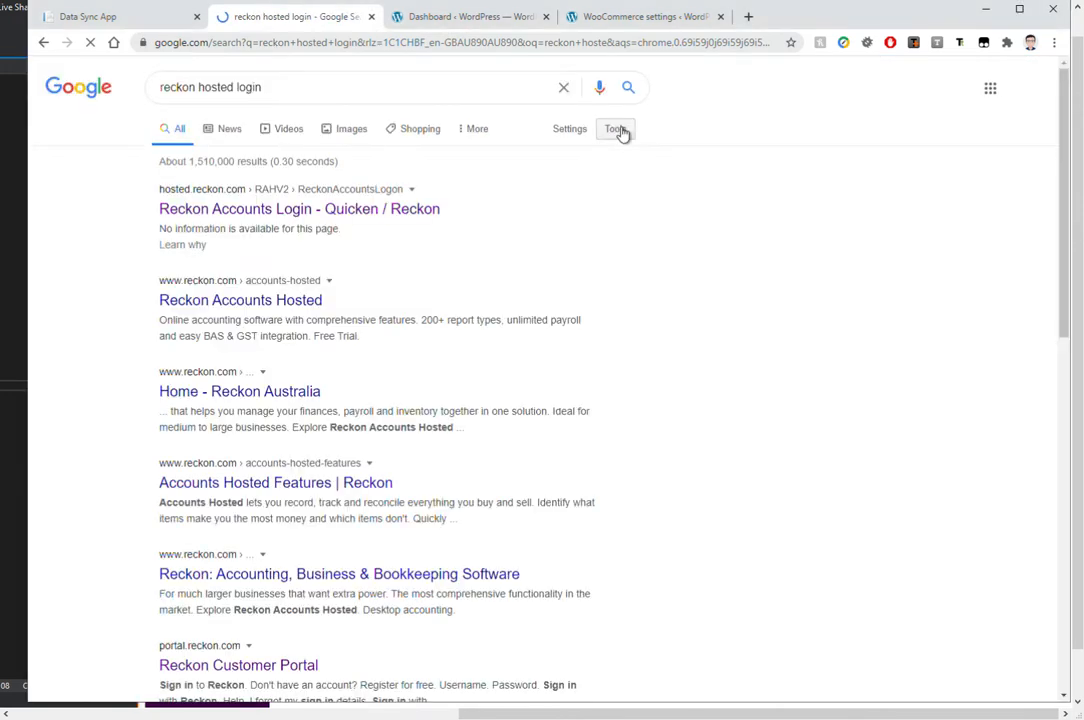
pyautogui.click(245, 212)
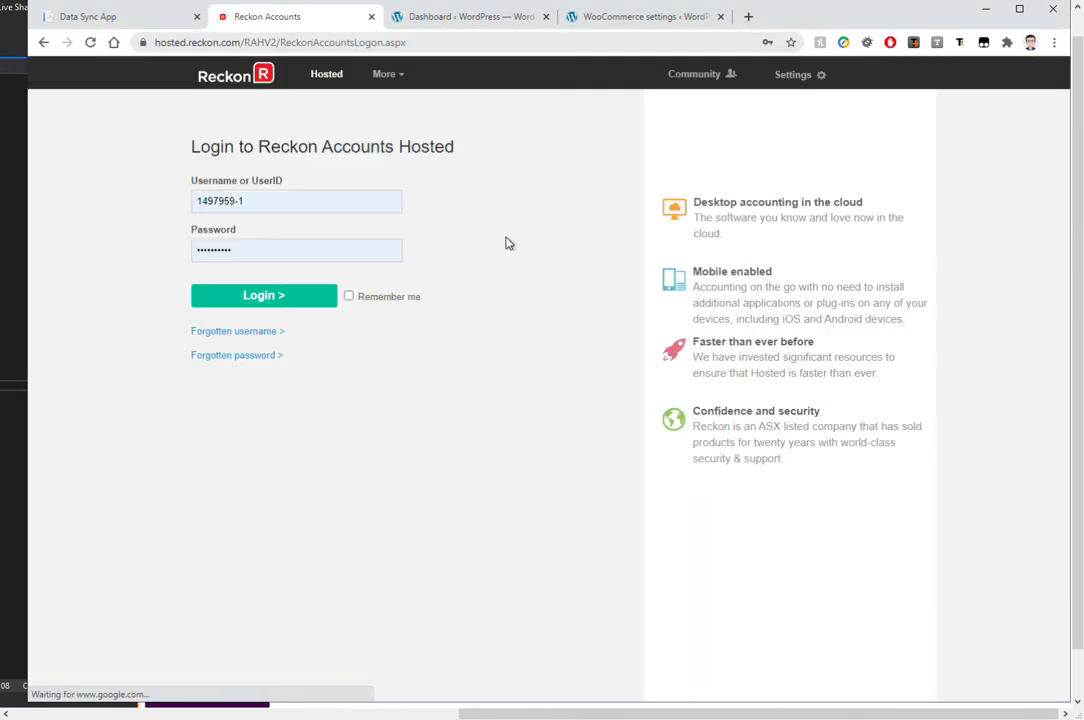
# Log in to Reckon Accounts Hosted with the saved credentials and log out again
pyautogui.click(261, 304)
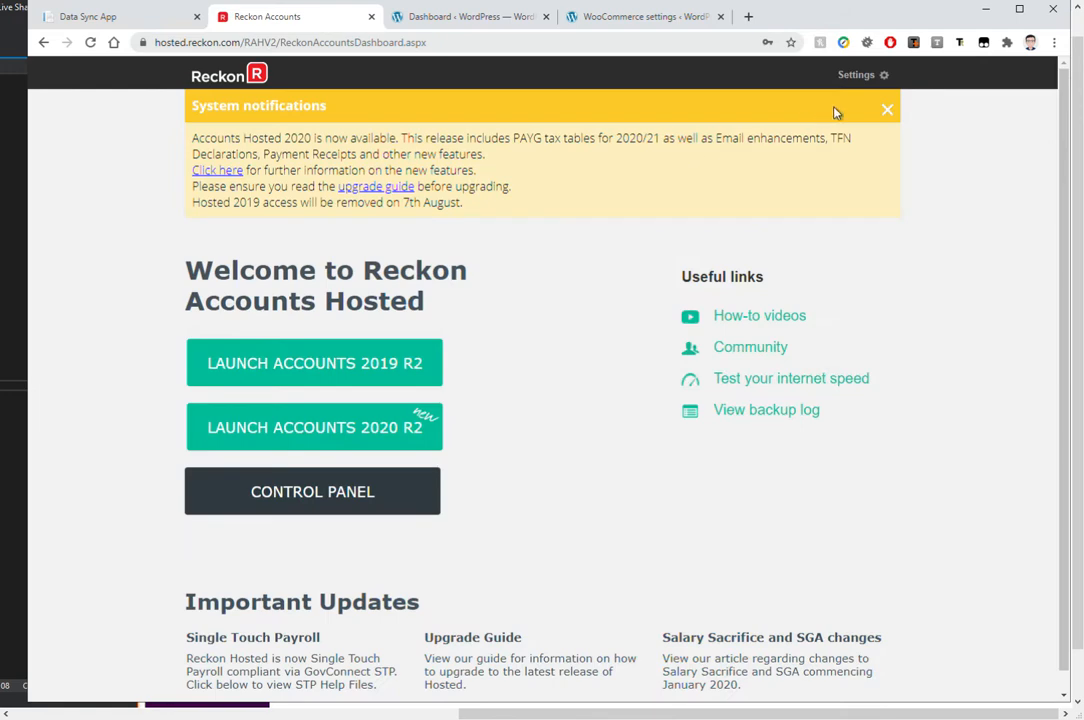
pyautogui.click(885, 78)
pyautogui.click(818, 133)
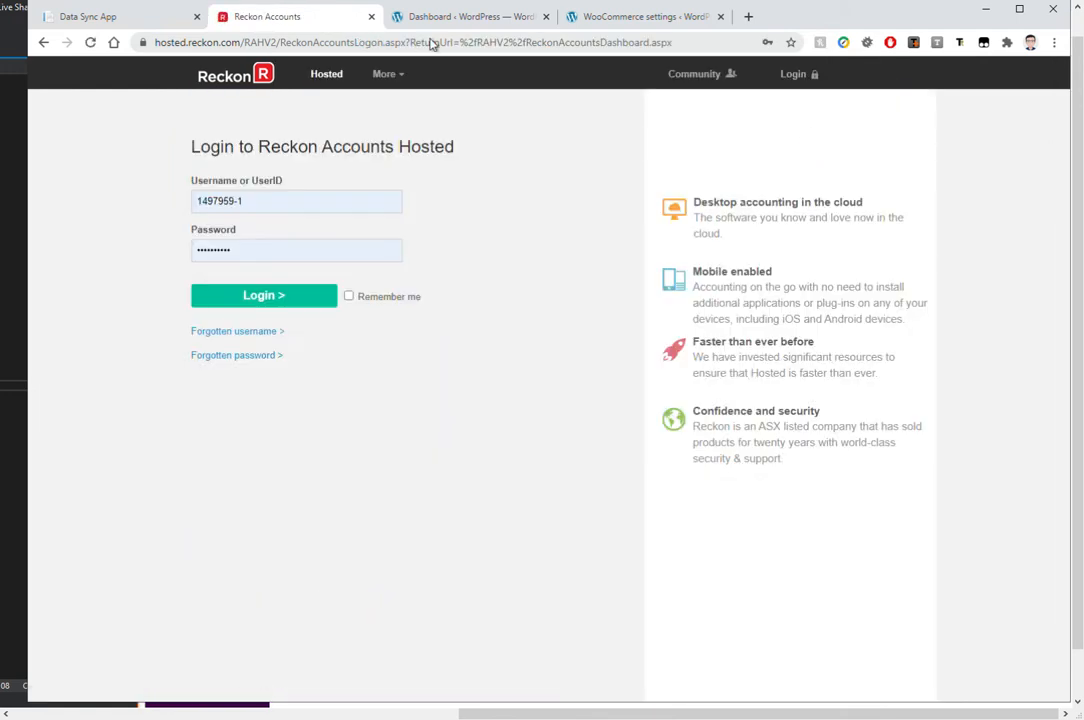
# Return to Data Sync App and reload the accounting settings by way of the stores list
pyautogui.click(113, 20)
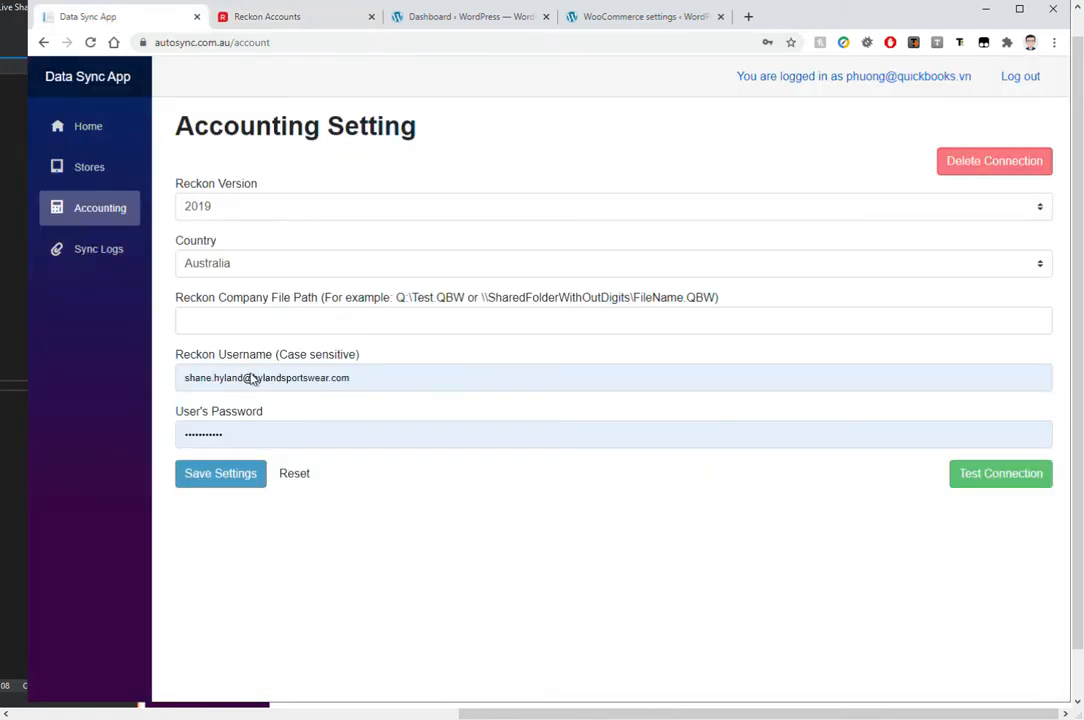
pyautogui.click(100, 172)
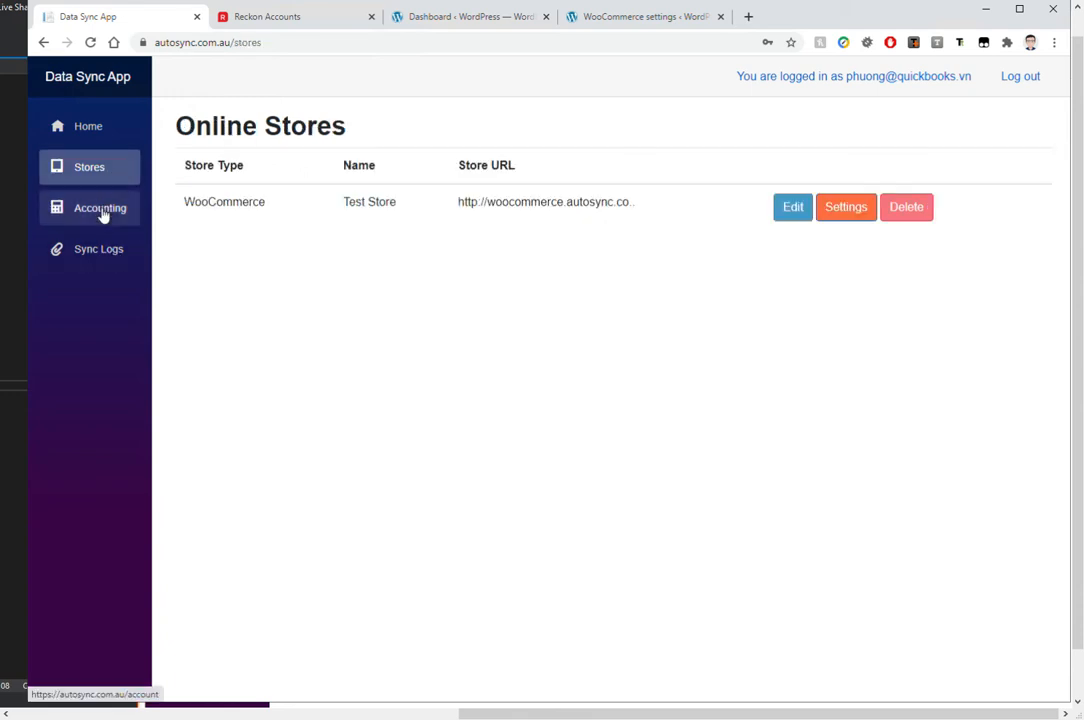
pyautogui.click(100, 212)
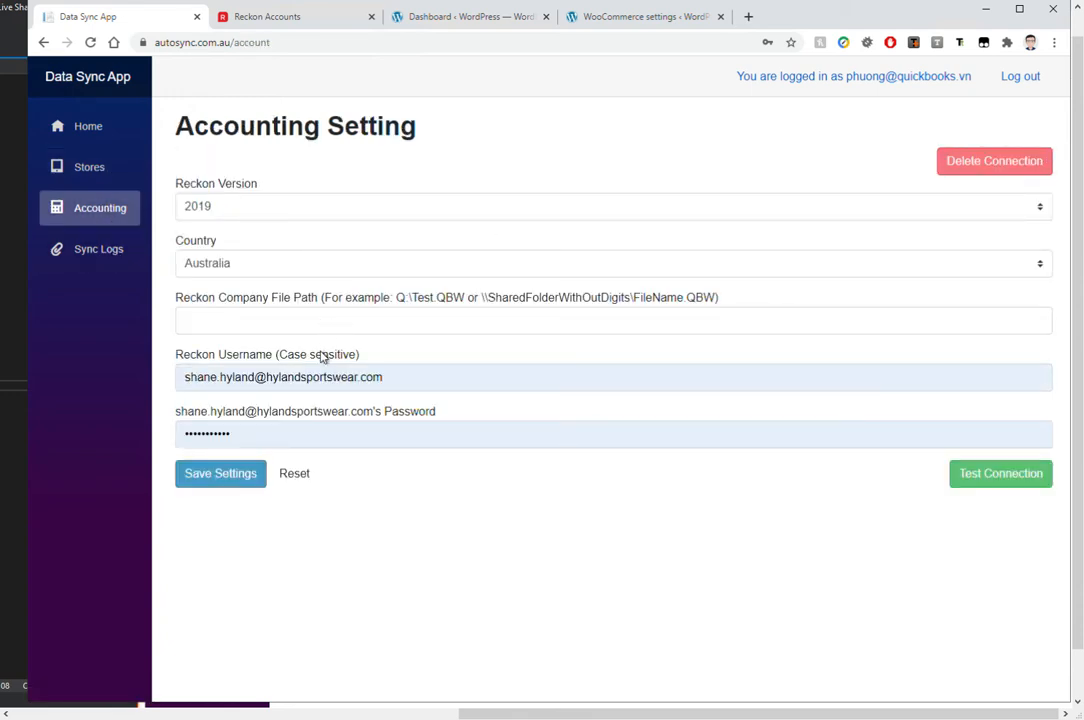
# Log in to Reckon Accounts Hosted, launch Accounts 2020 R2 and return to the accounting settings in Data Sync App
pyautogui.click(370, 206)
pyautogui.click(364, 224)
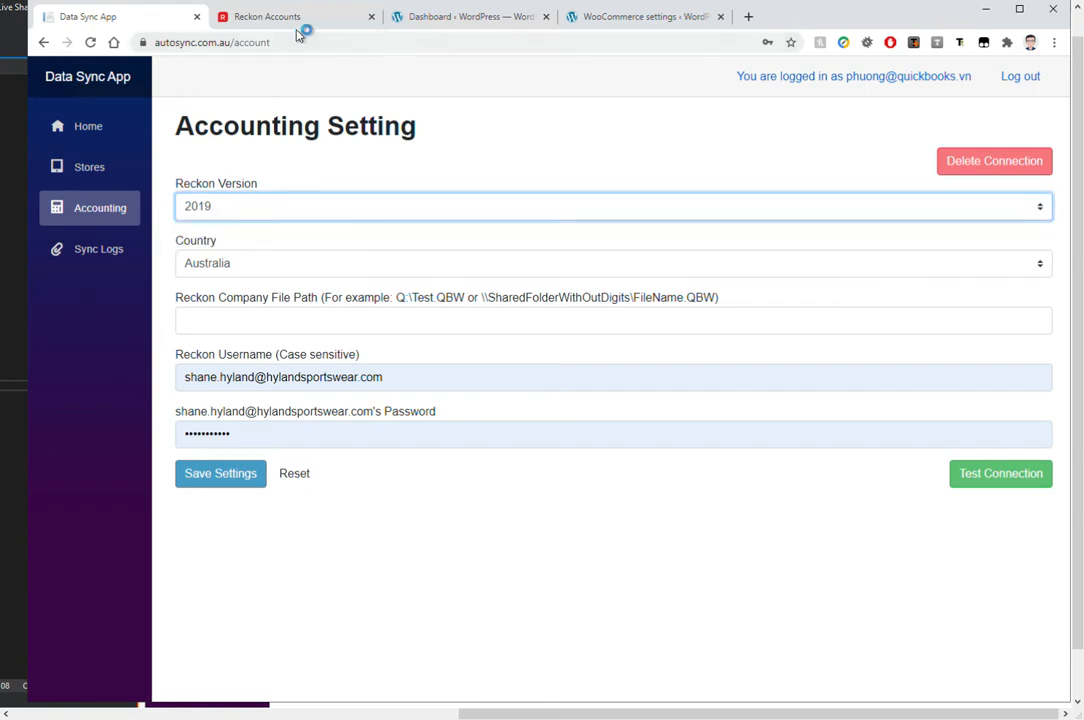
pyautogui.click(258, 18)
pyautogui.click(267, 299)
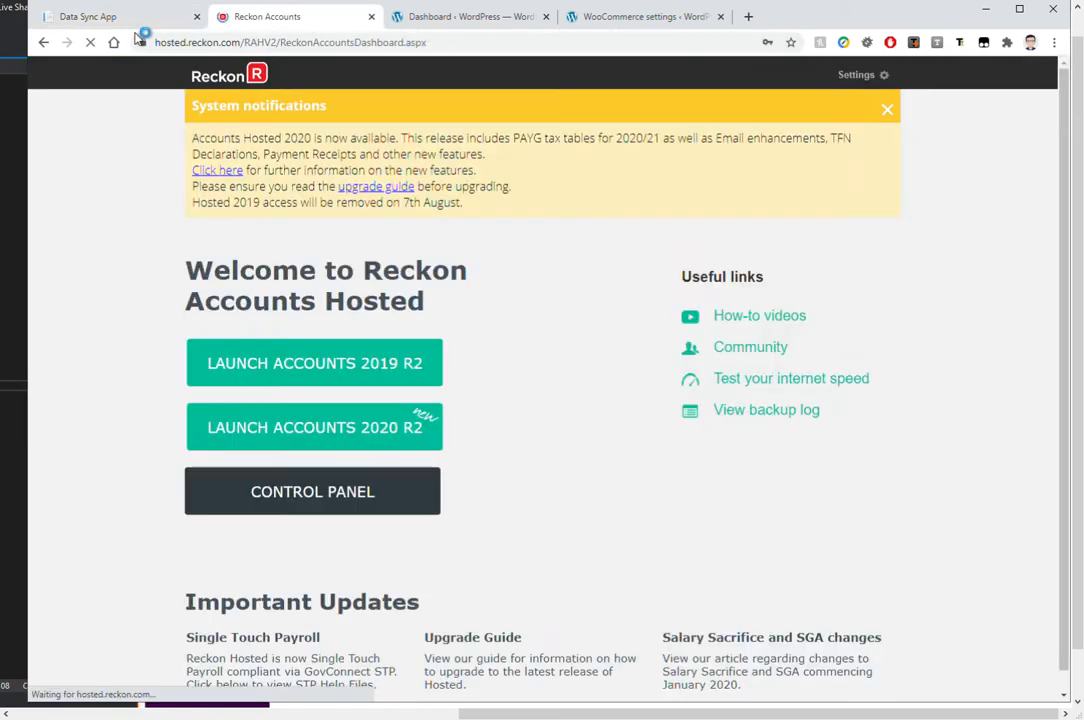
pyautogui.click(134, 20)
pyautogui.click(283, 25)
pyautogui.click(368, 440)
pyautogui.click(121, 28)
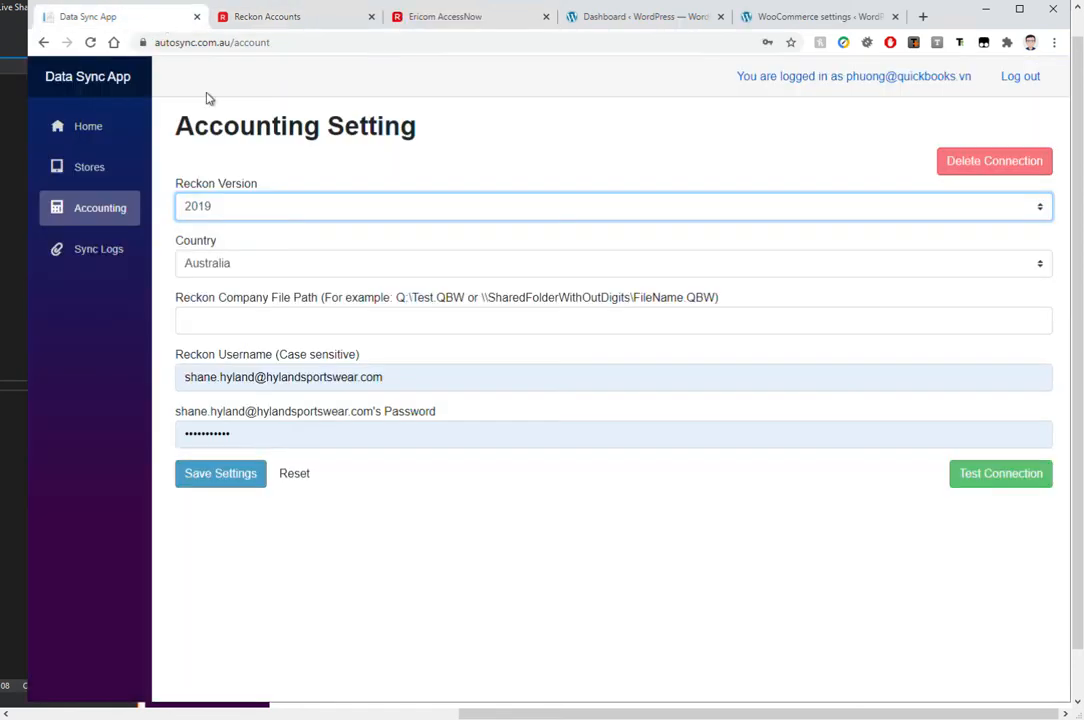
# Set the Reckon version to 2020 with Australia as the country, and switch to the running Reckon Accounts Hosted 2020 session
pyautogui.click(339, 208)
pyautogui.click(290, 229)
pyautogui.click(268, 212)
pyautogui.click(256, 243)
pyautogui.press('Tab')
pyautogui.click(271, 275)
pyautogui.click(273, 283)
pyautogui.click(295, 318)
pyautogui.click(295, 17)
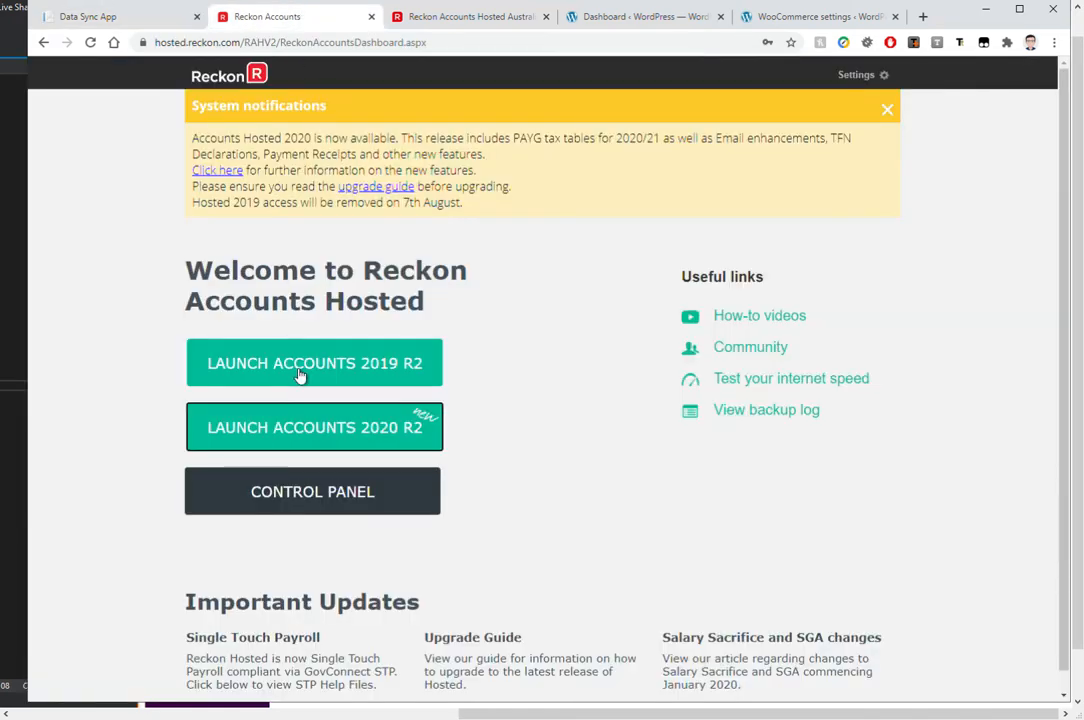
pyautogui.click(427, 20)
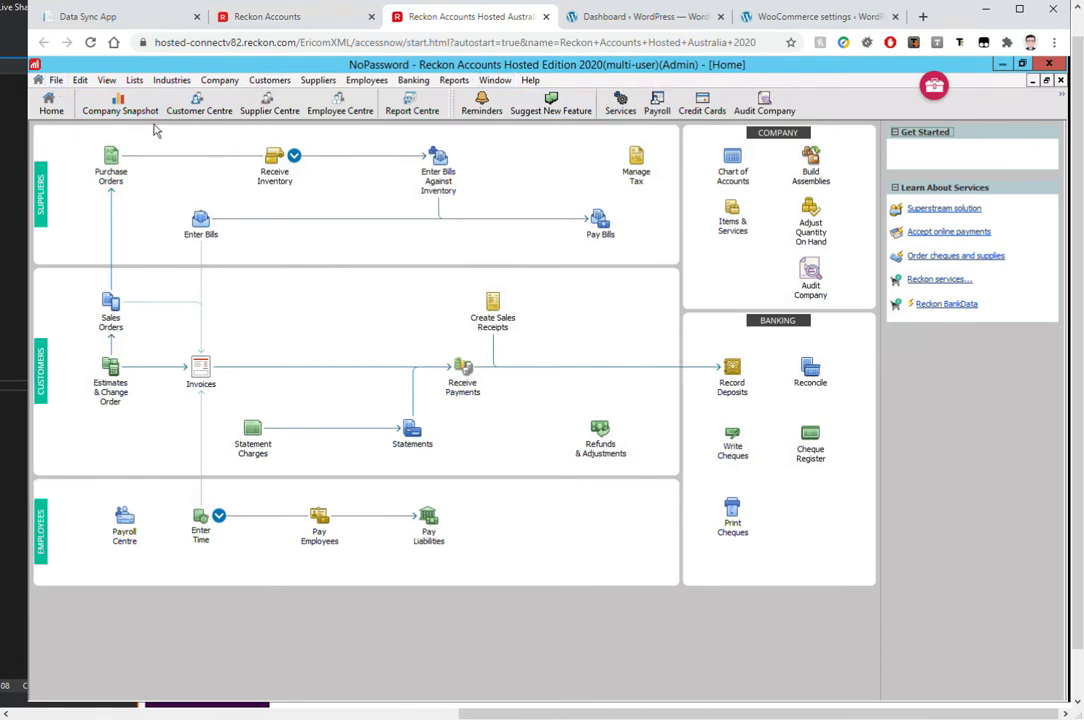
pyautogui.click(55, 79)
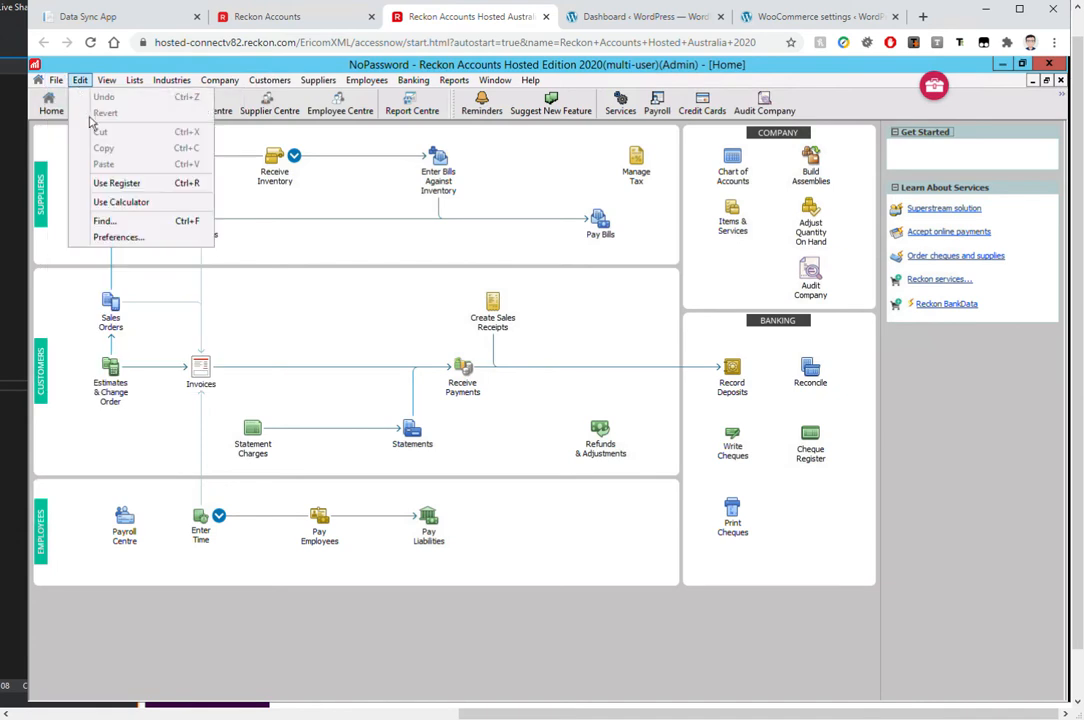
pyautogui.click(657, 78)
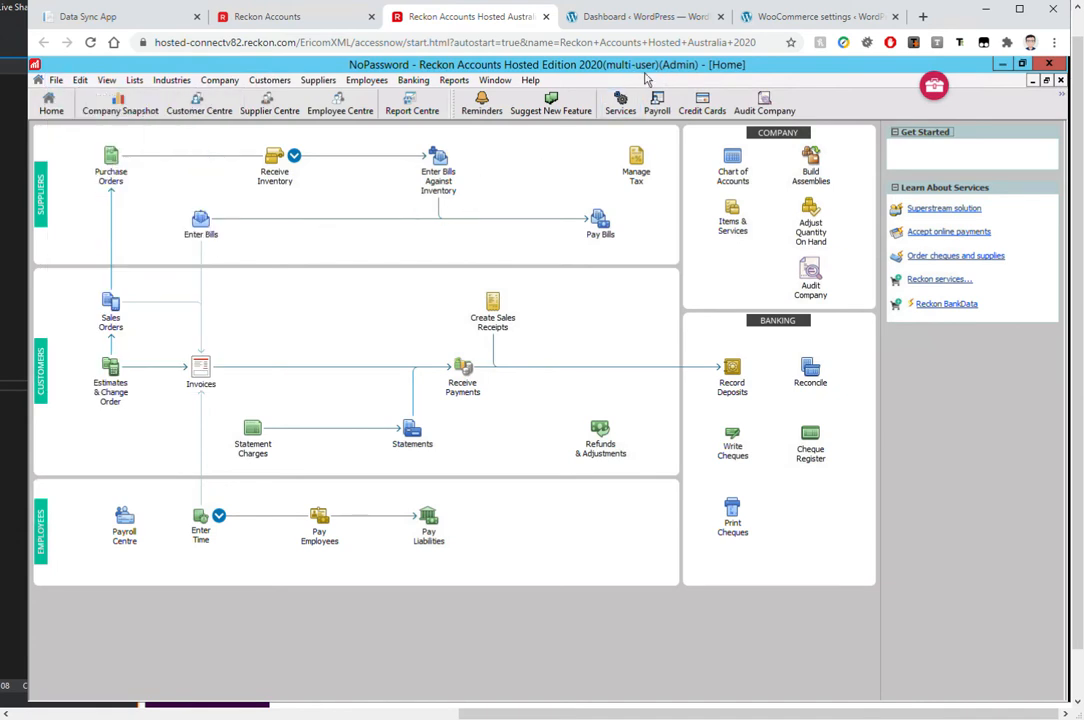
pyautogui.click(55, 79)
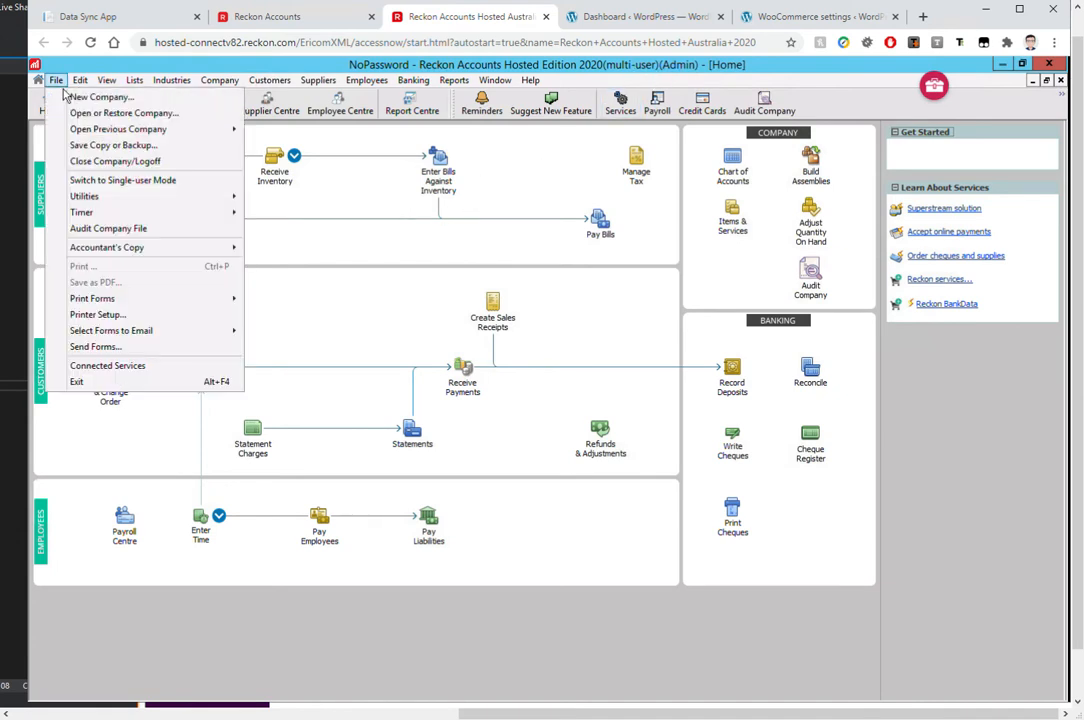
pyautogui.click(79, 84)
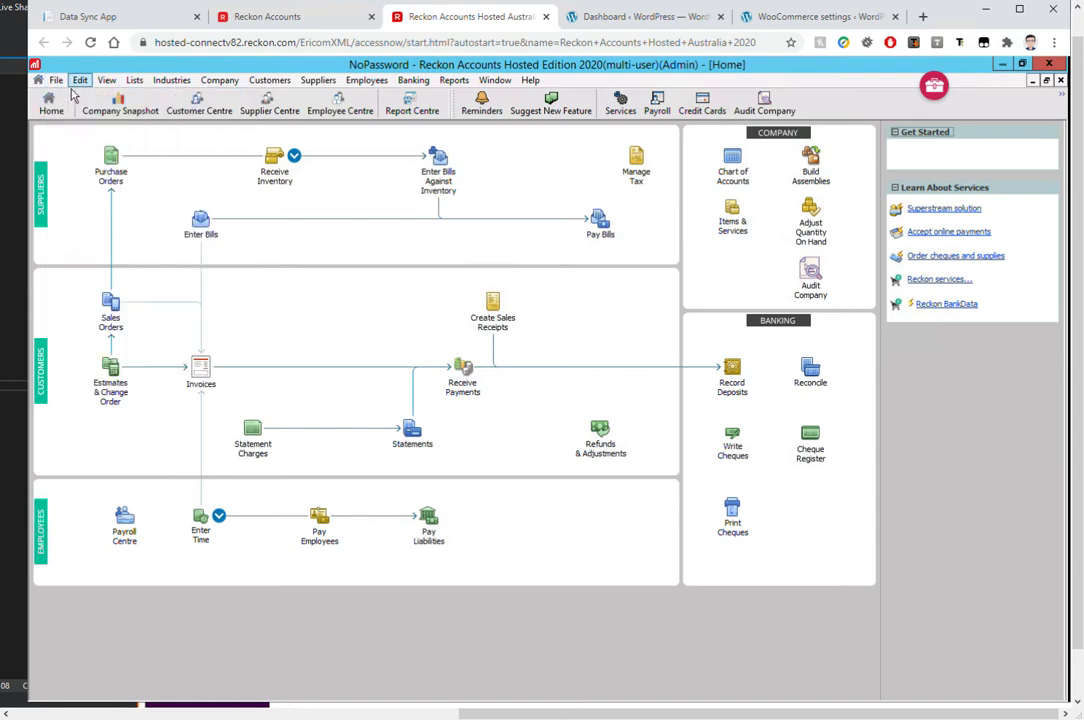
pyautogui.click(61, 82)
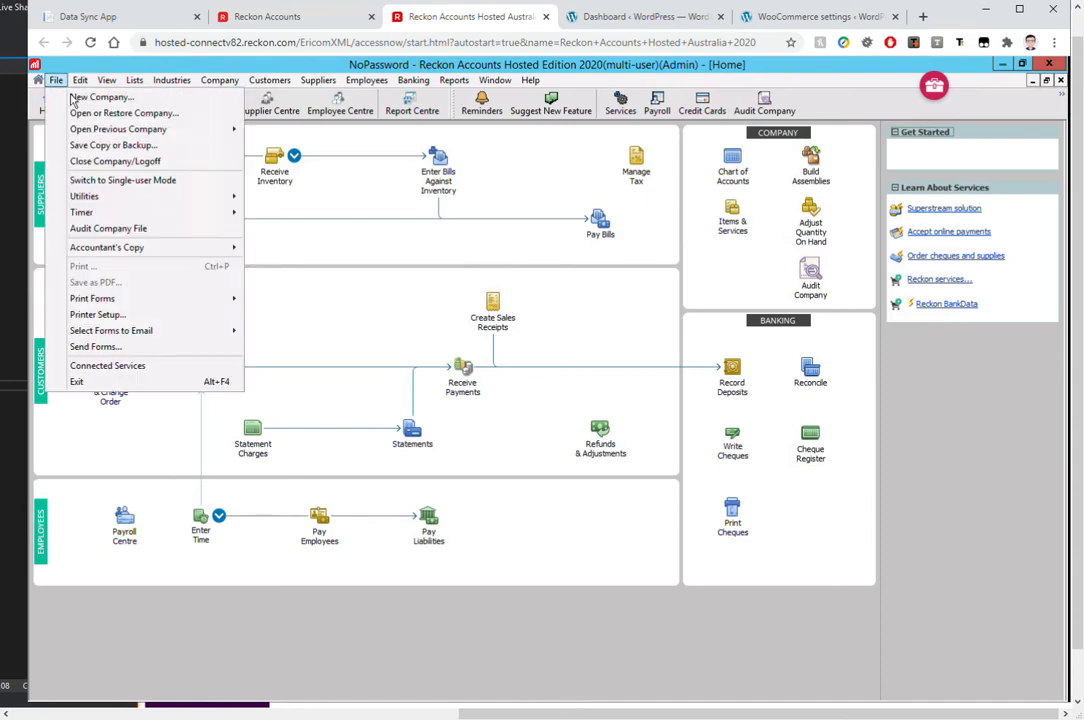
pyautogui.click(114, 181)
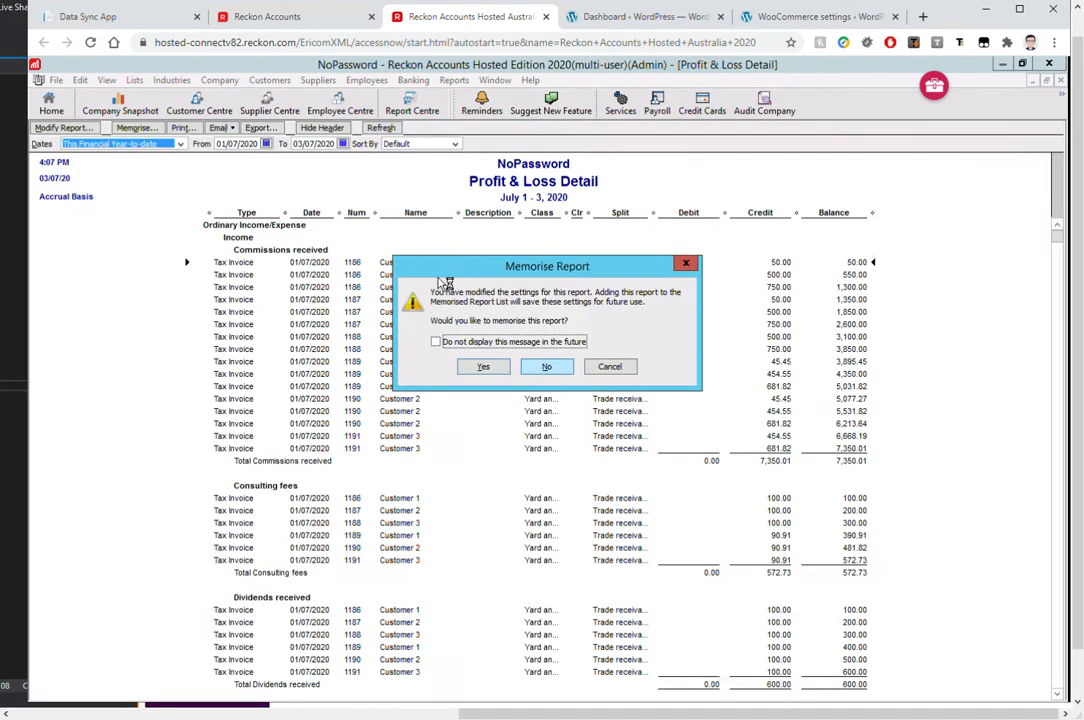
pyautogui.click(612, 371)
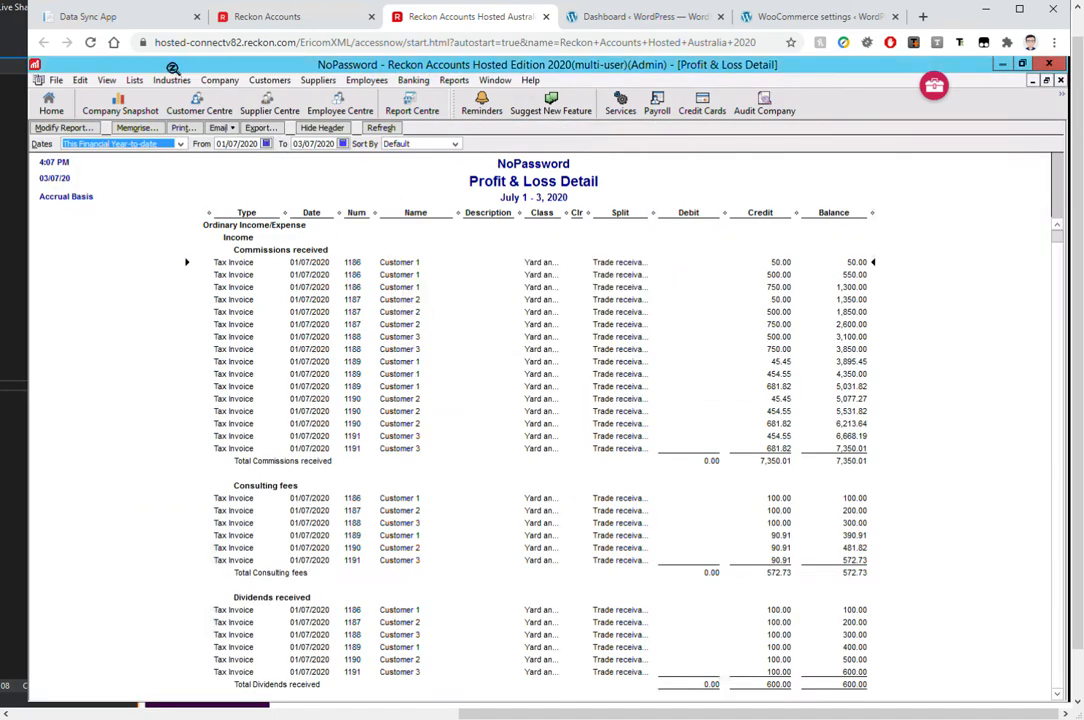
# Switch the open NoPassword company file to single-user mode without memorising the modified Profit & Loss Detail report
pyautogui.click(58, 81)
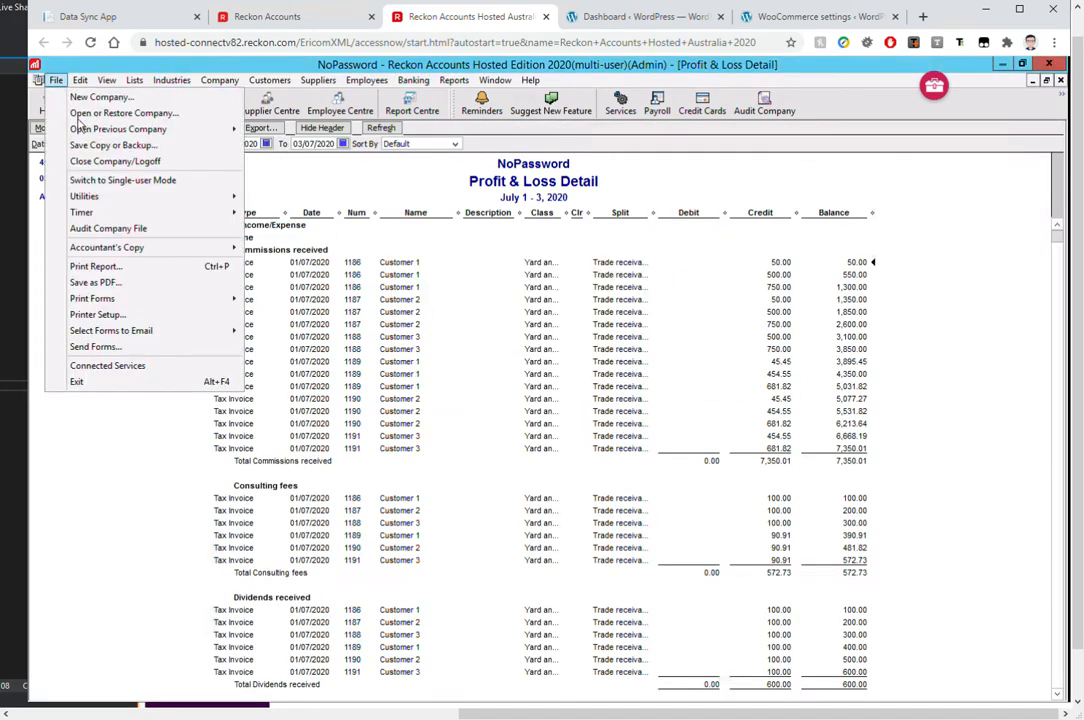
pyautogui.click(140, 153)
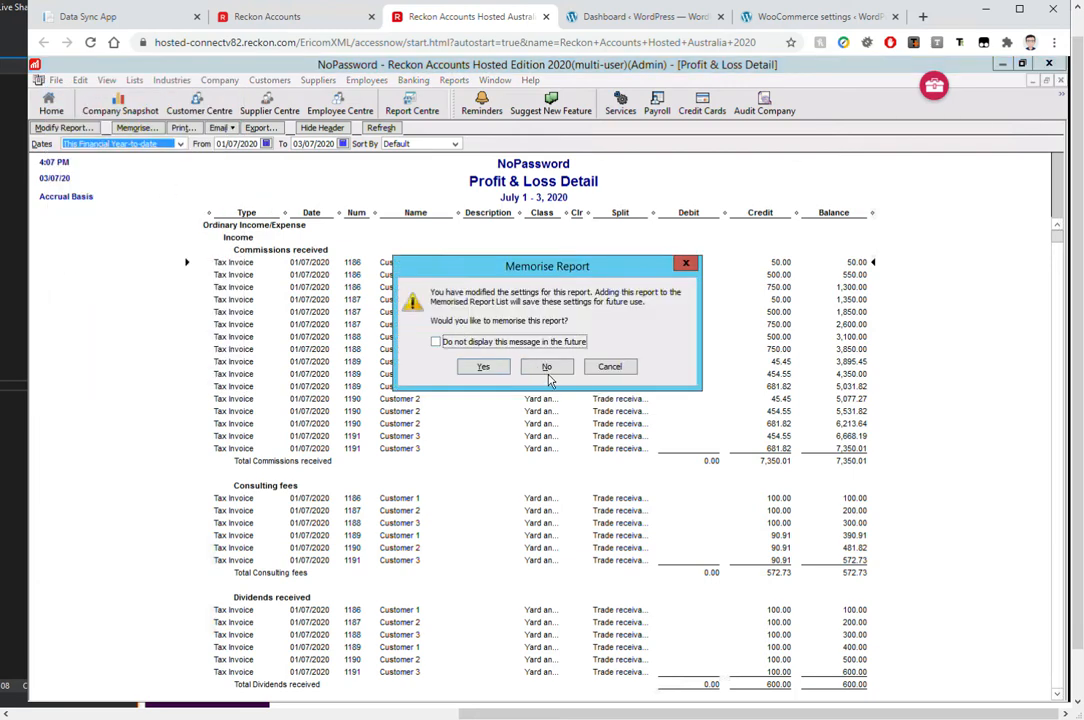
pyautogui.click(550, 366)
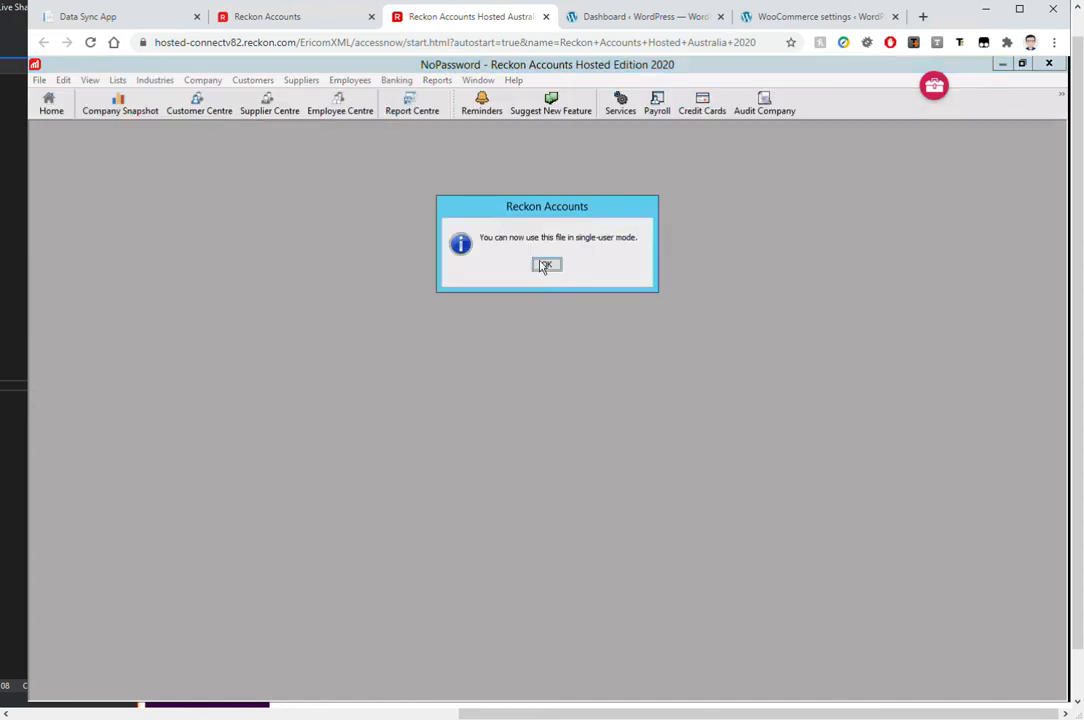
pyautogui.click(545, 266)
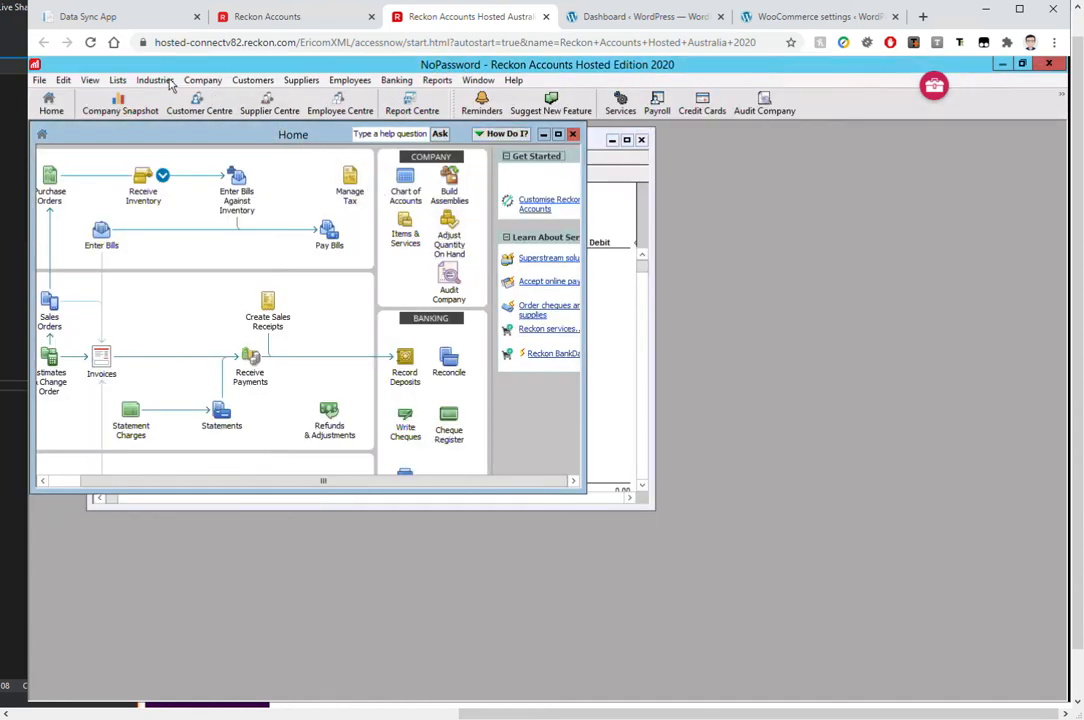
# Open the company's Users and Roles setup and check the roles assigned to the Integrator user
pyautogui.click(200, 80)
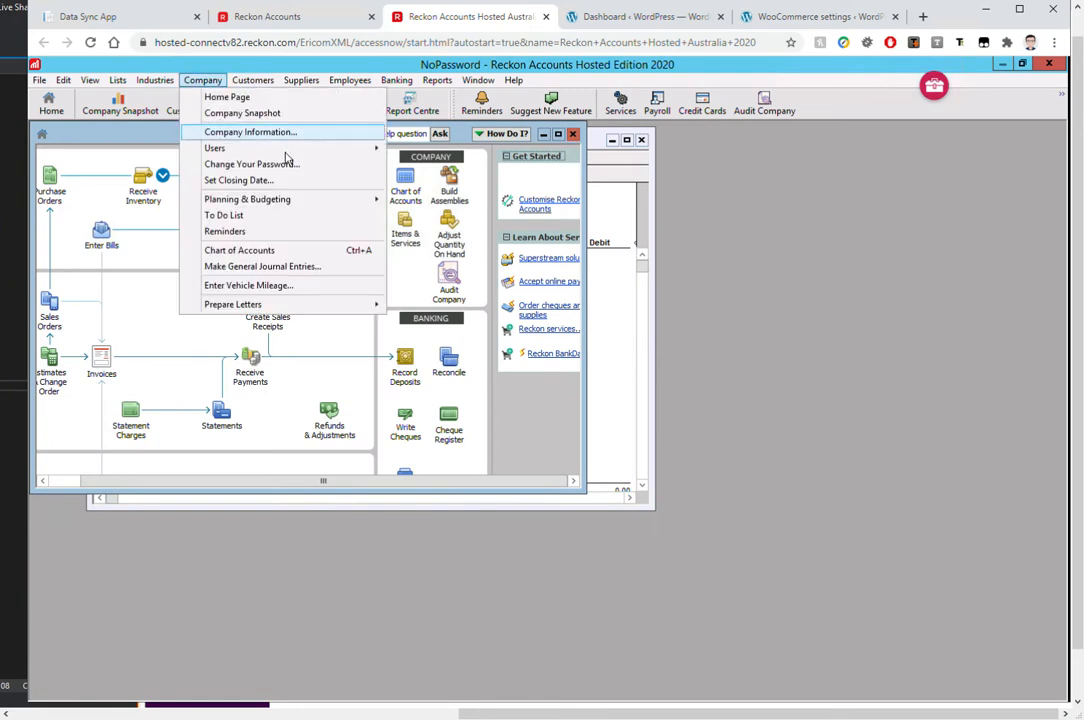
pyautogui.moveTo(288, 148)
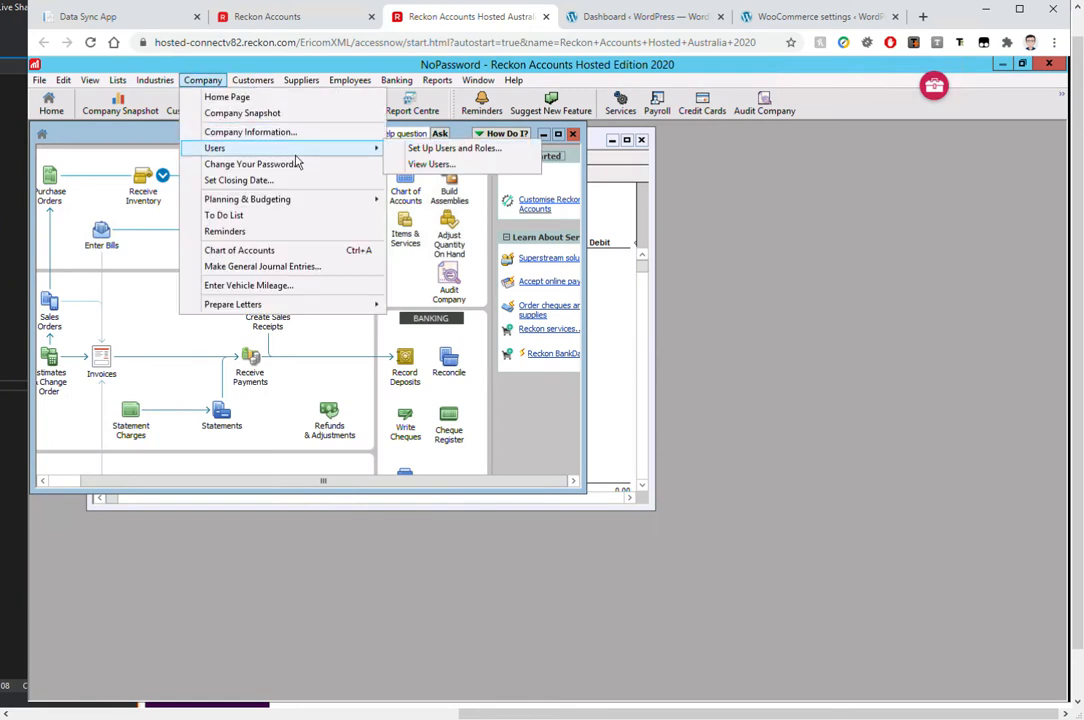
pyautogui.click(453, 164)
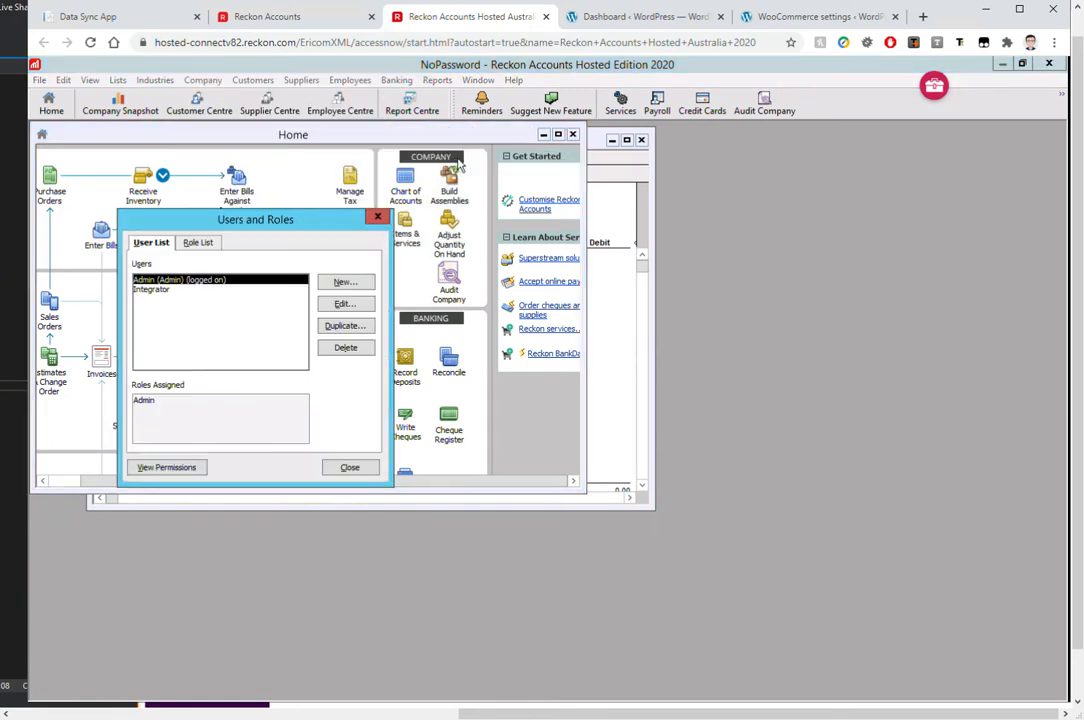
pyautogui.click(174, 309)
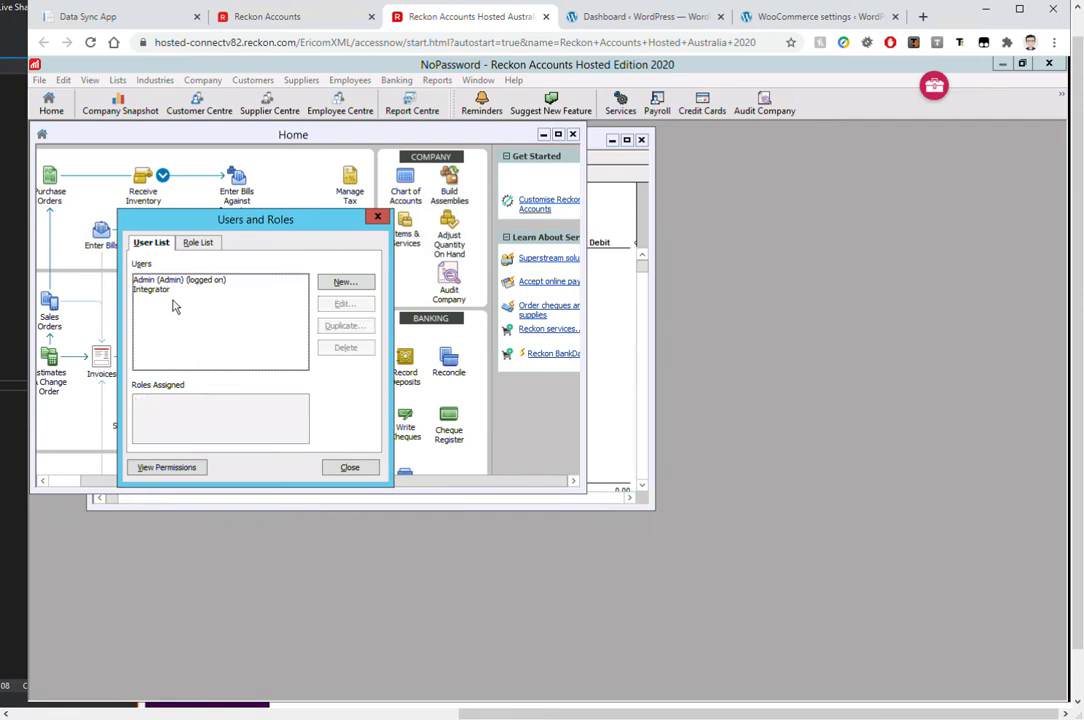
pyautogui.click(158, 289)
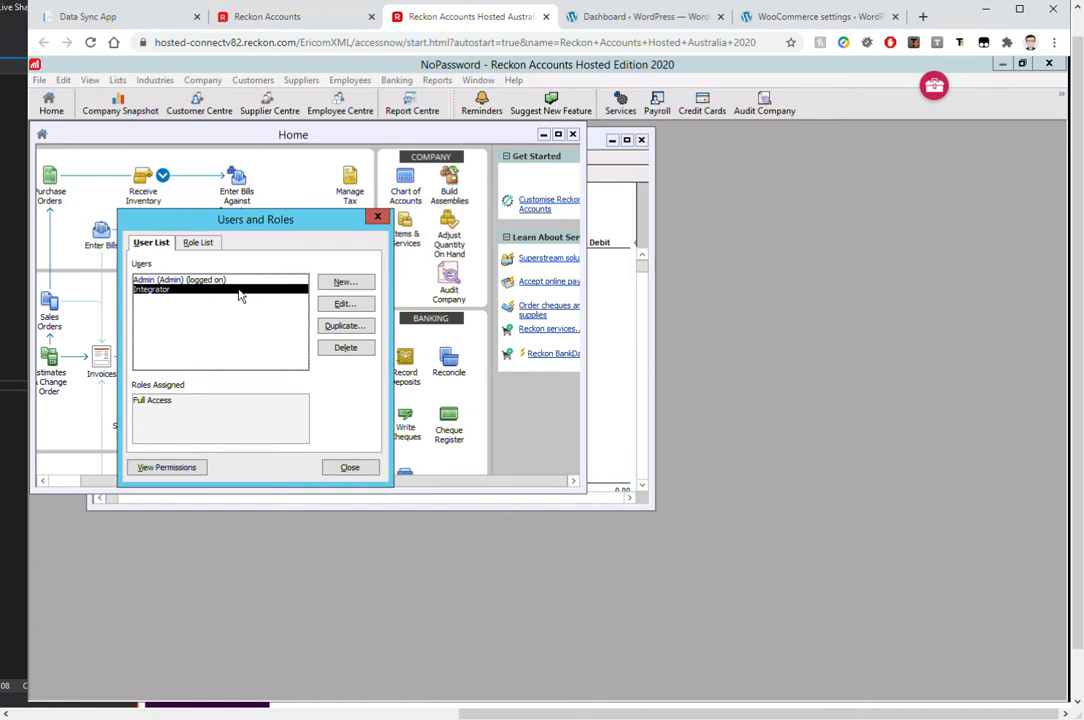
# Fill in a new user named Integrator with the Full Access role, and close the user setup without saving it
pyautogui.click(345, 282)
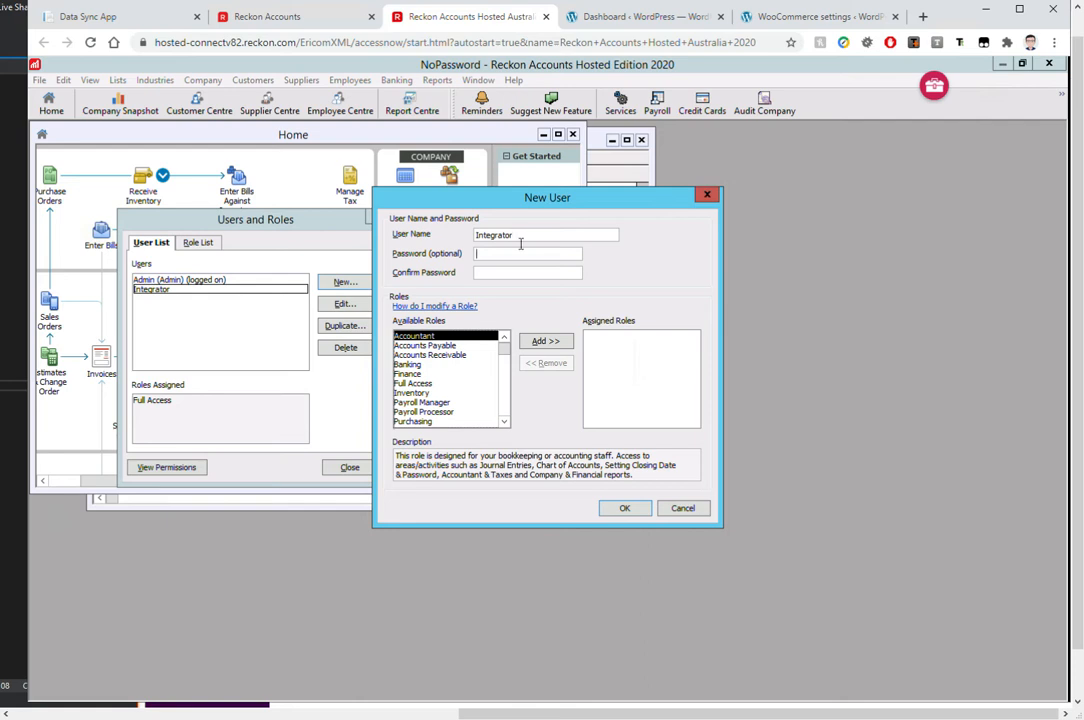
pyautogui.click(428, 384)
pyautogui.click(546, 342)
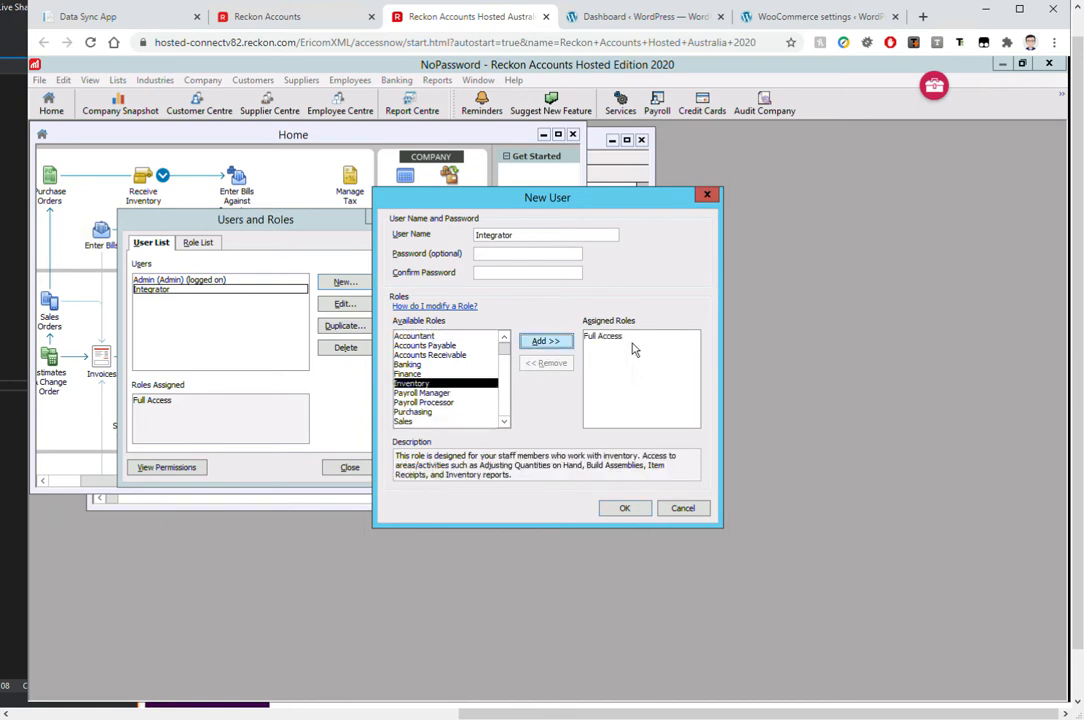
pyautogui.click(686, 510)
pyautogui.click(352, 469)
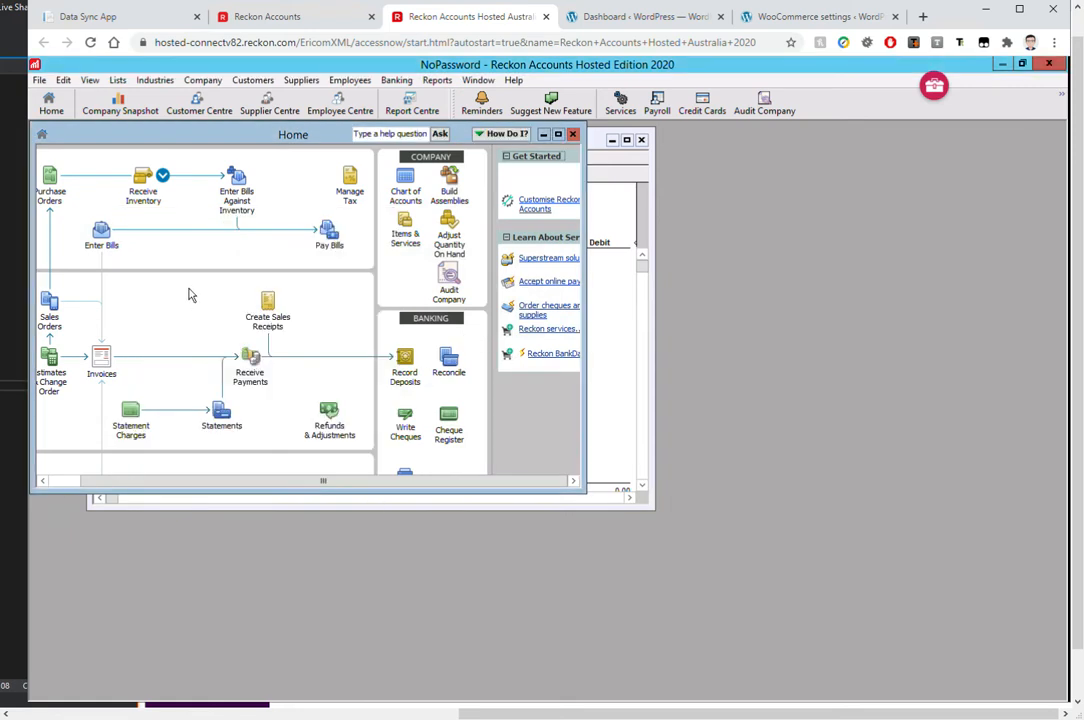
# Switch the company file back to multi-user mode
pyautogui.click(40, 80)
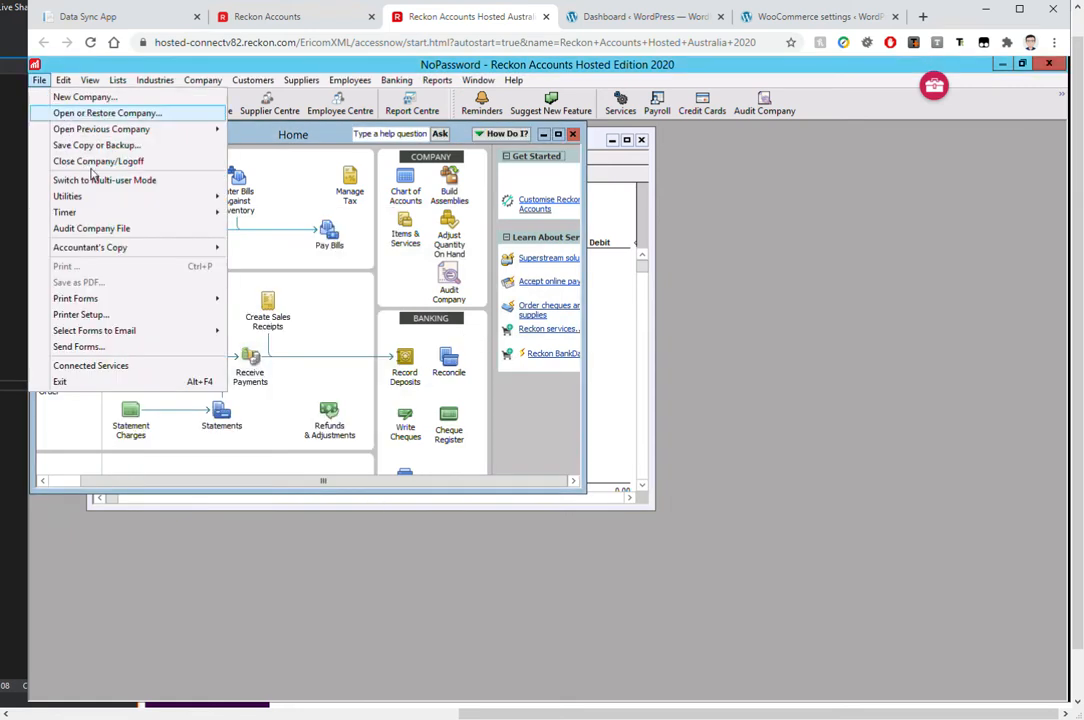
pyautogui.click(145, 181)
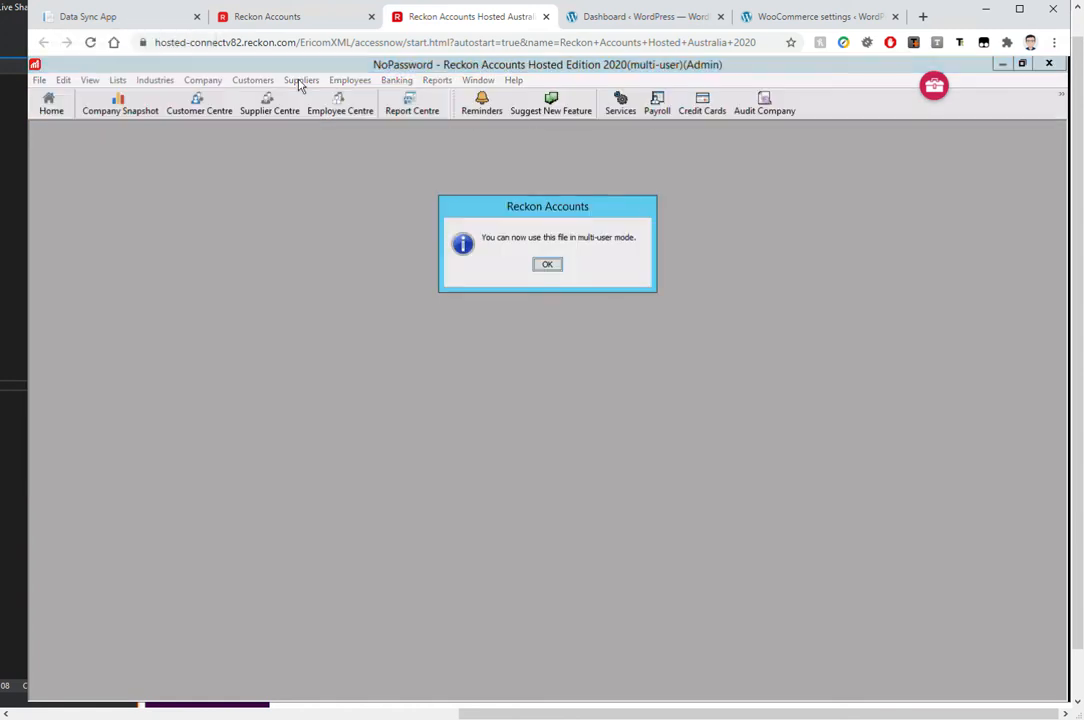
pyautogui.click(548, 265)
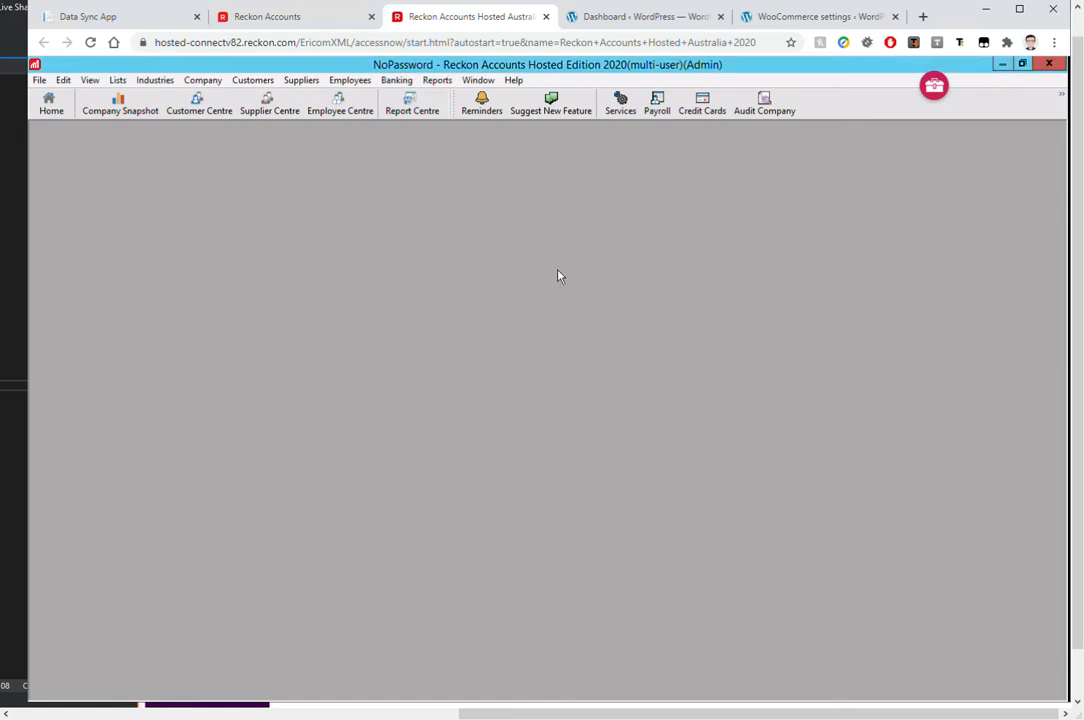
# Look up the company file's path among Reckon's previous companies and enter Q:\NoPassword.QBW as the company file path in Data Sync App
pyautogui.click(39, 80)
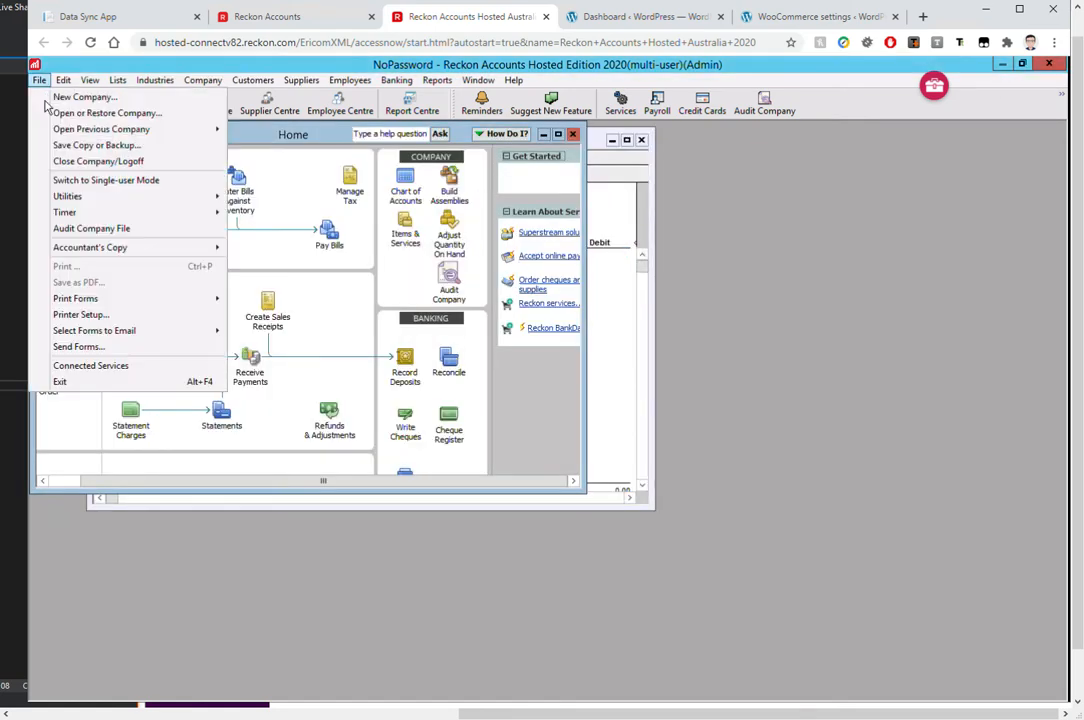
pyautogui.moveTo(191, 136)
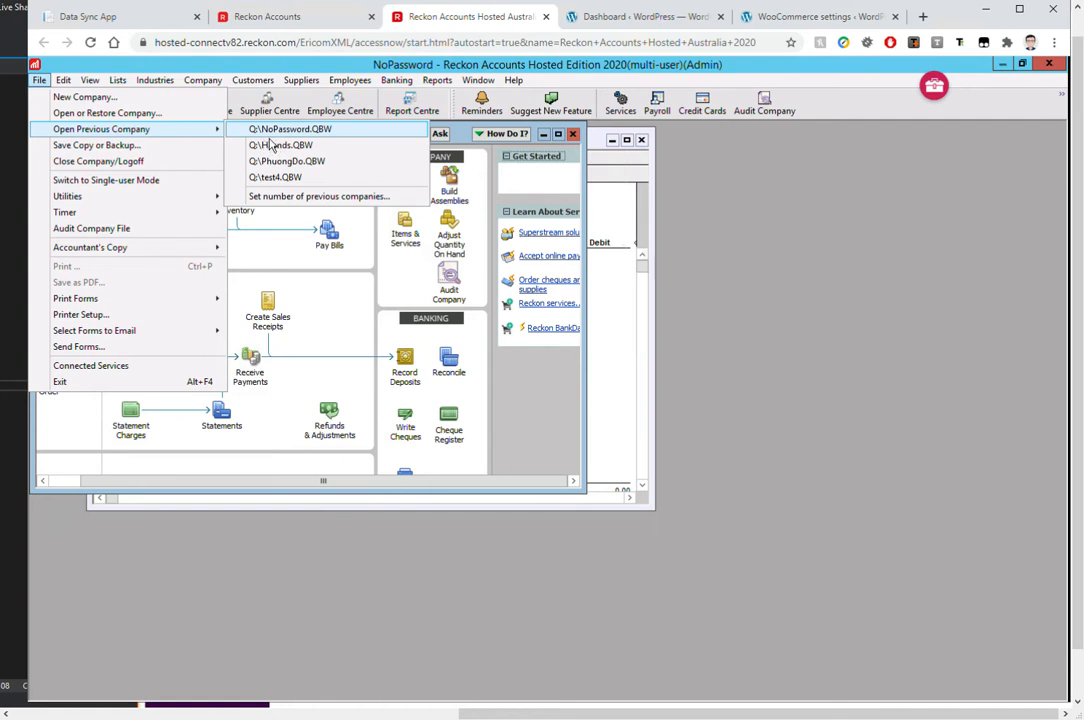
pyautogui.click(128, 20)
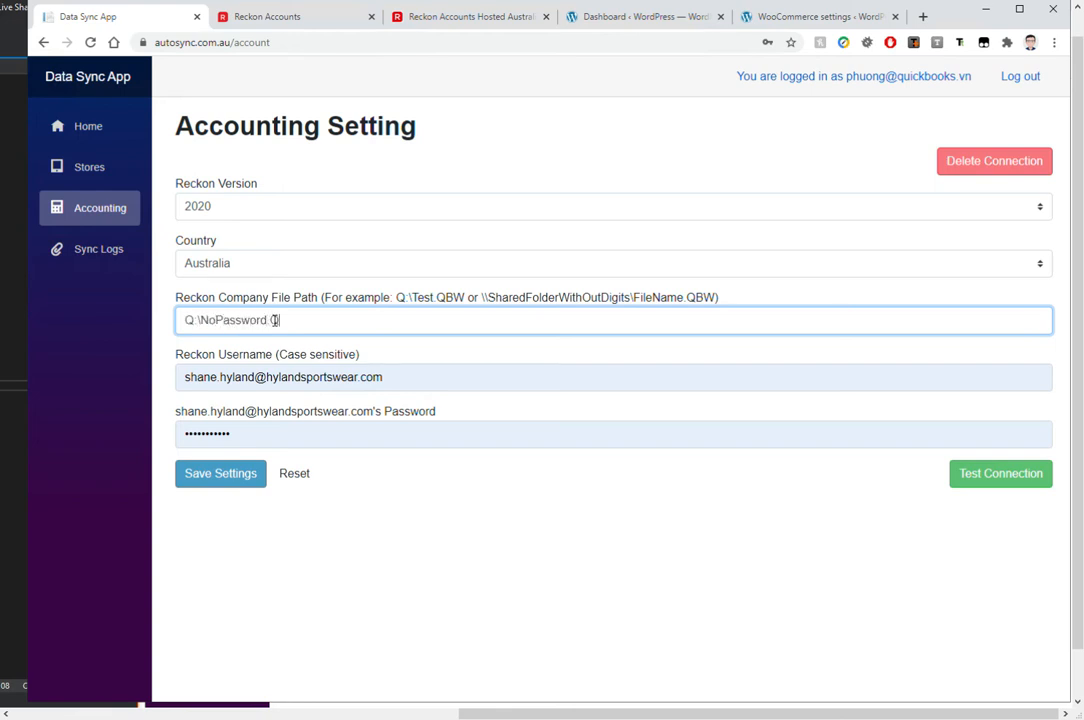
# Set the Reckon username to Integrator and leave that user's password blank
pyautogui.press('Tab')
pyautogui.press('BackSpace')
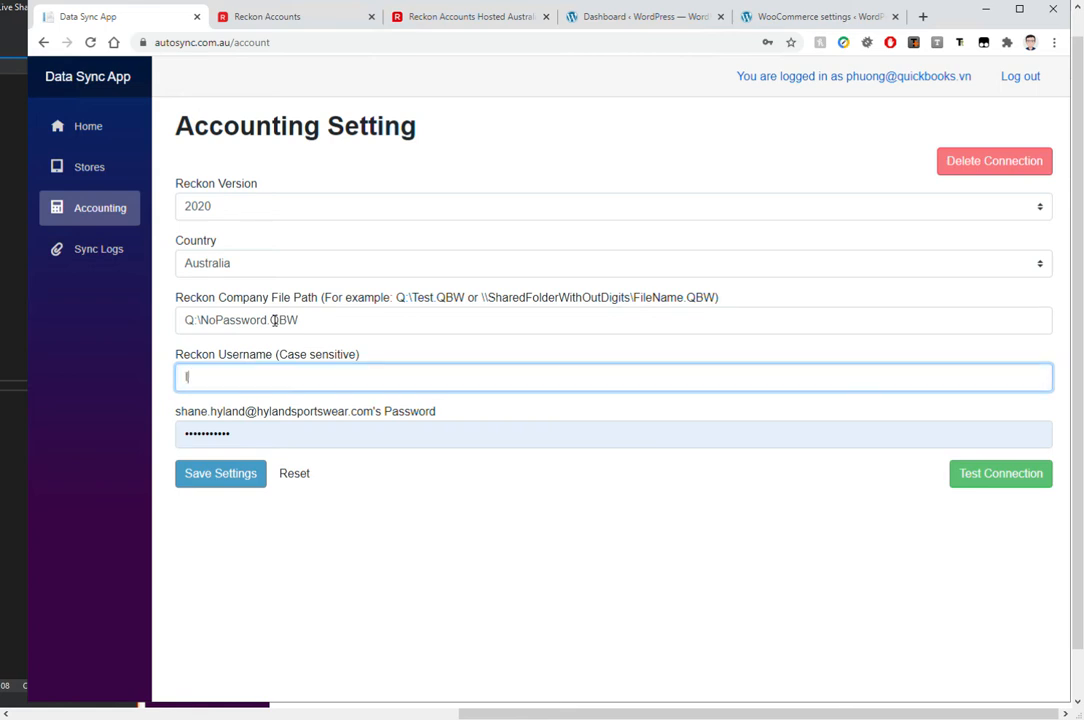
pyautogui.write('Integrator')
pyautogui.press('Tab')
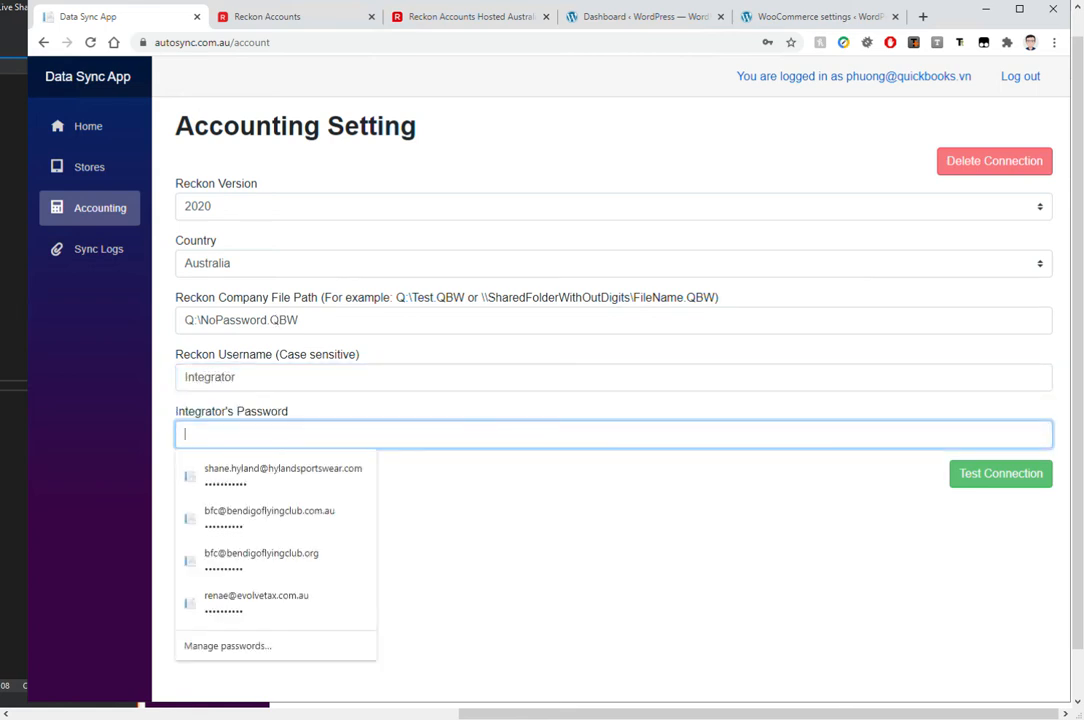
pyautogui.press('Escape')
# Test the Reckon connection, save the accounting settings and go to the online stores list
pyautogui.click(1018, 484)
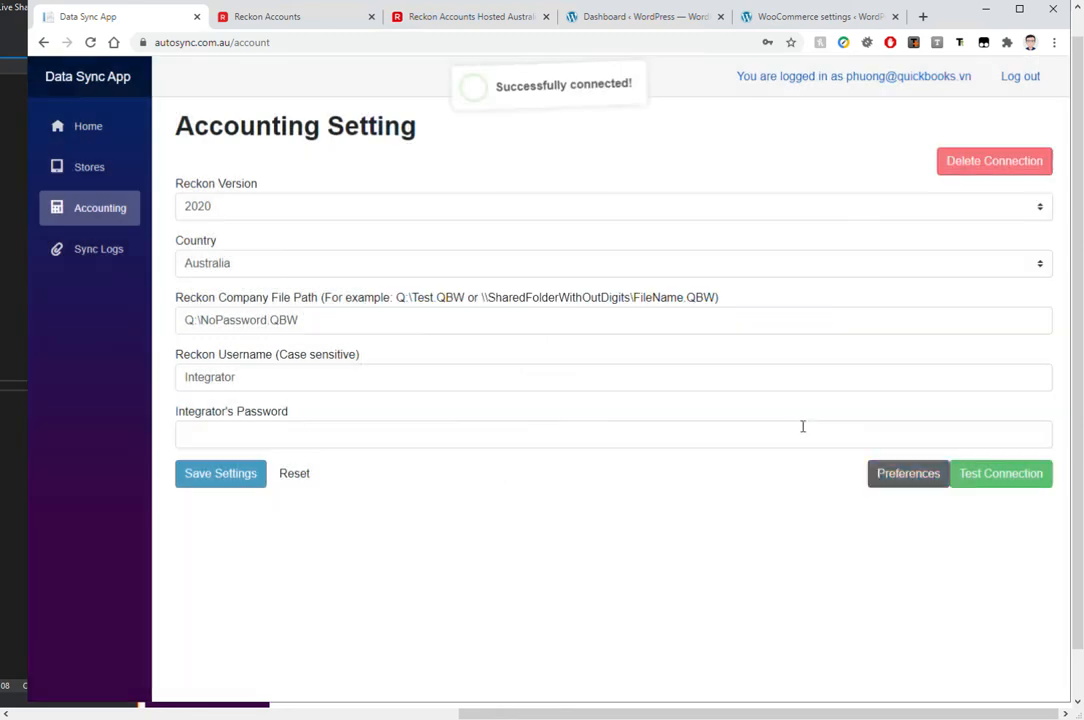
pyautogui.click(229, 482)
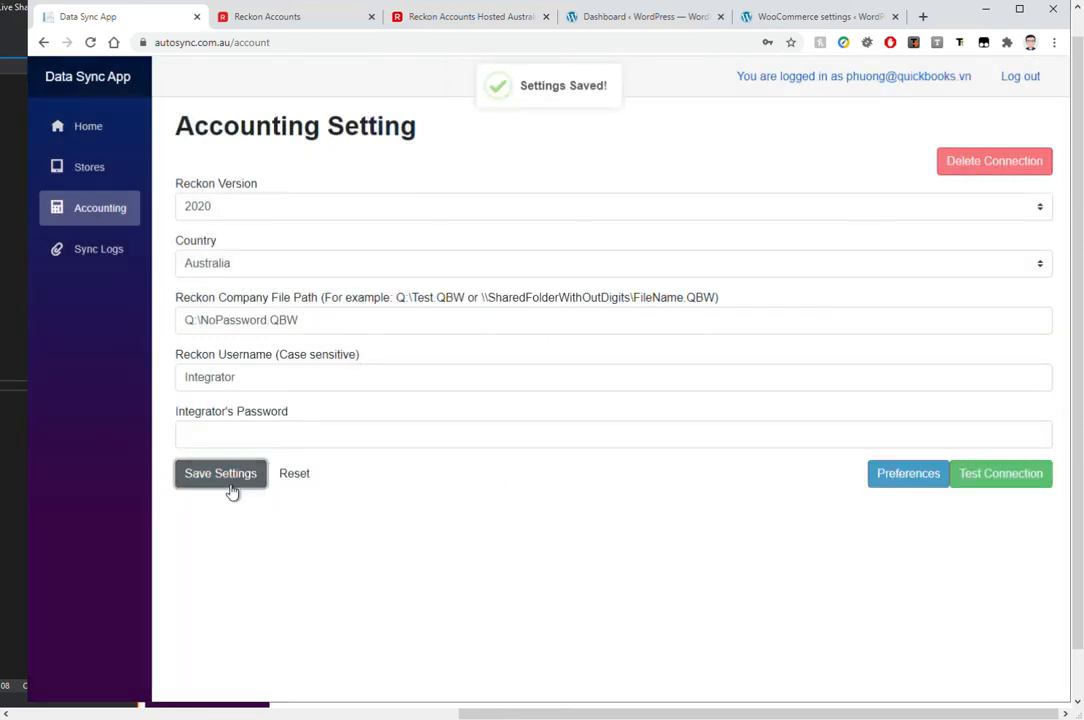
pyautogui.click(92, 170)
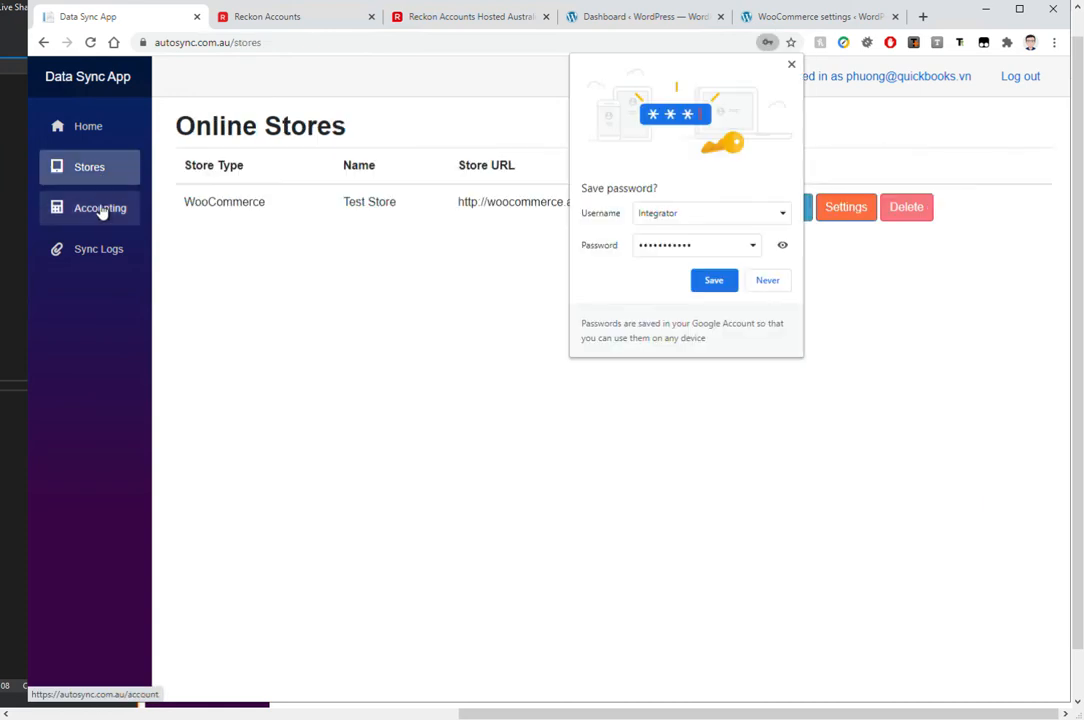
# Dismiss the browser's offer to save the password, check the saved accounting settings and go to the home page
pyautogui.click(100, 212)
pyautogui.click(792, 65)
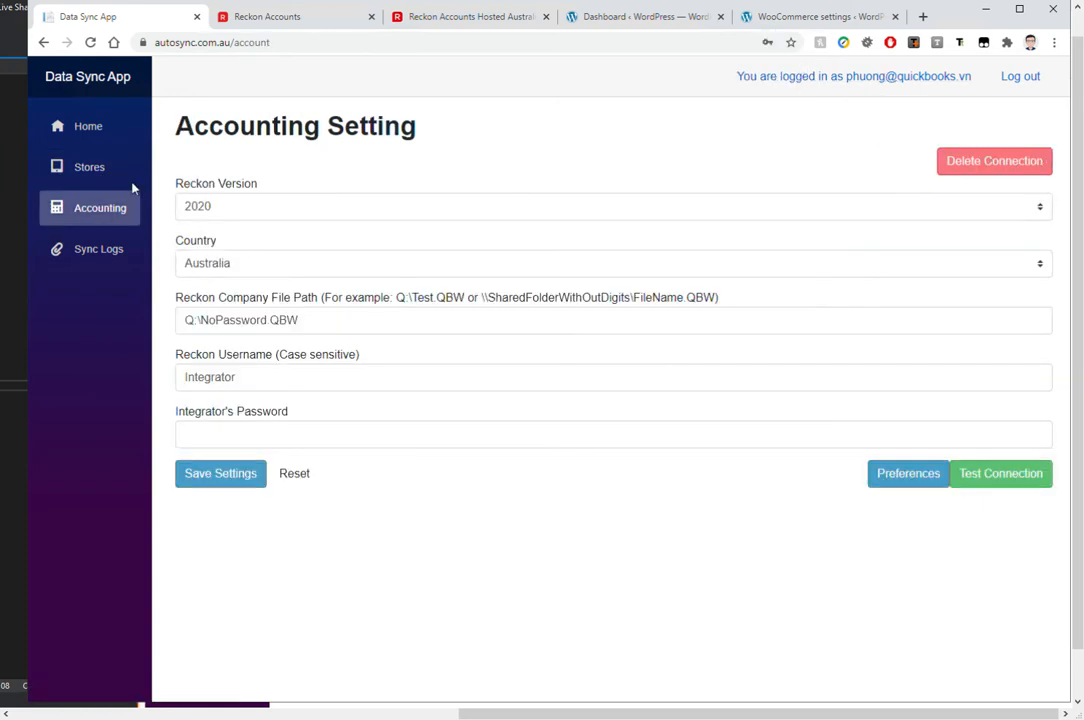
pyautogui.click(107, 167)
pyautogui.click(104, 138)
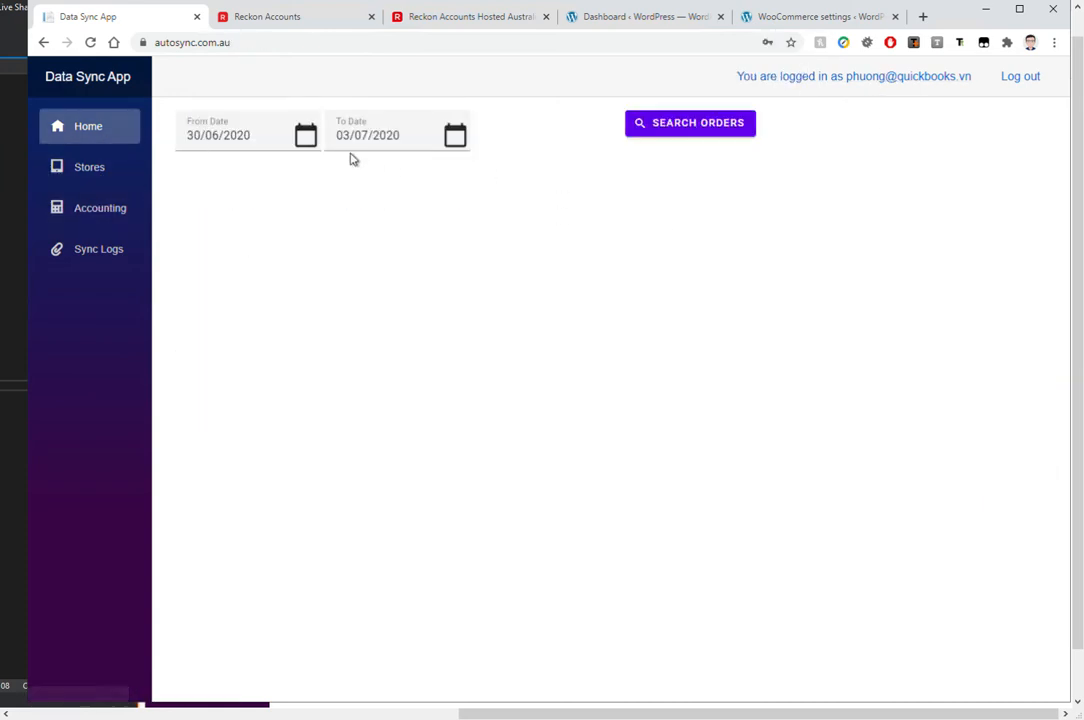
# Set the order search's From Date to 01/04/2020 and search for the store's orders
pyautogui.click(304, 137)
pyautogui.click(193, 176)
pyautogui.click(193, 176)
pyautogui.click(192, 173)
pyautogui.click(389, 174)
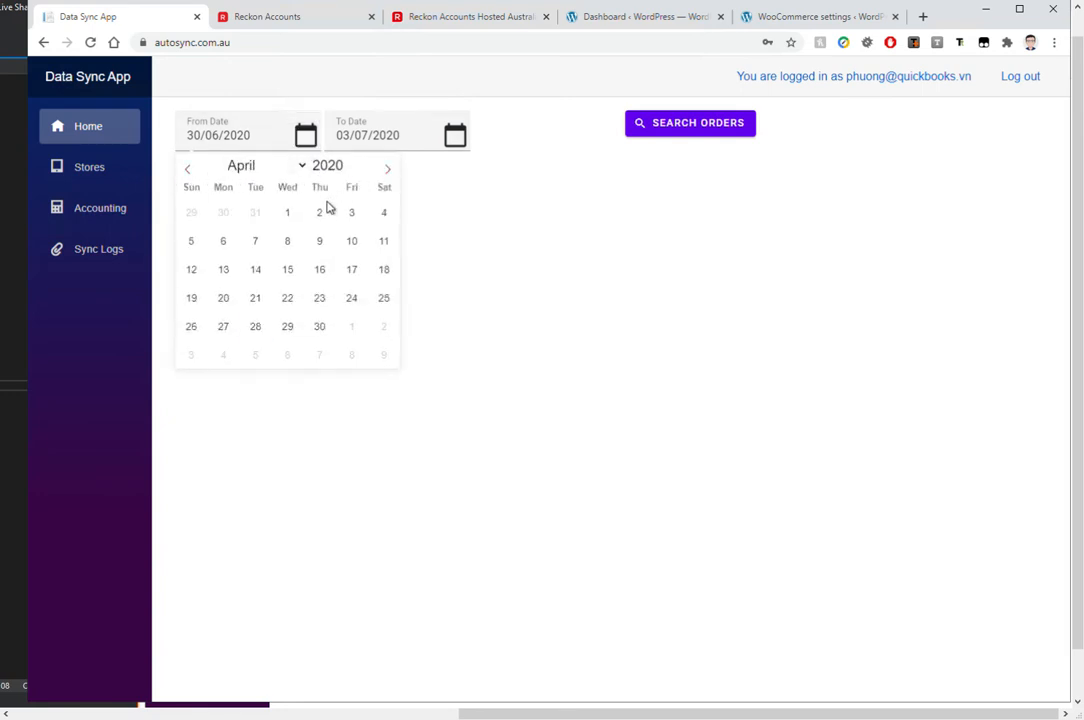
pyautogui.click(287, 212)
pyautogui.click(653, 133)
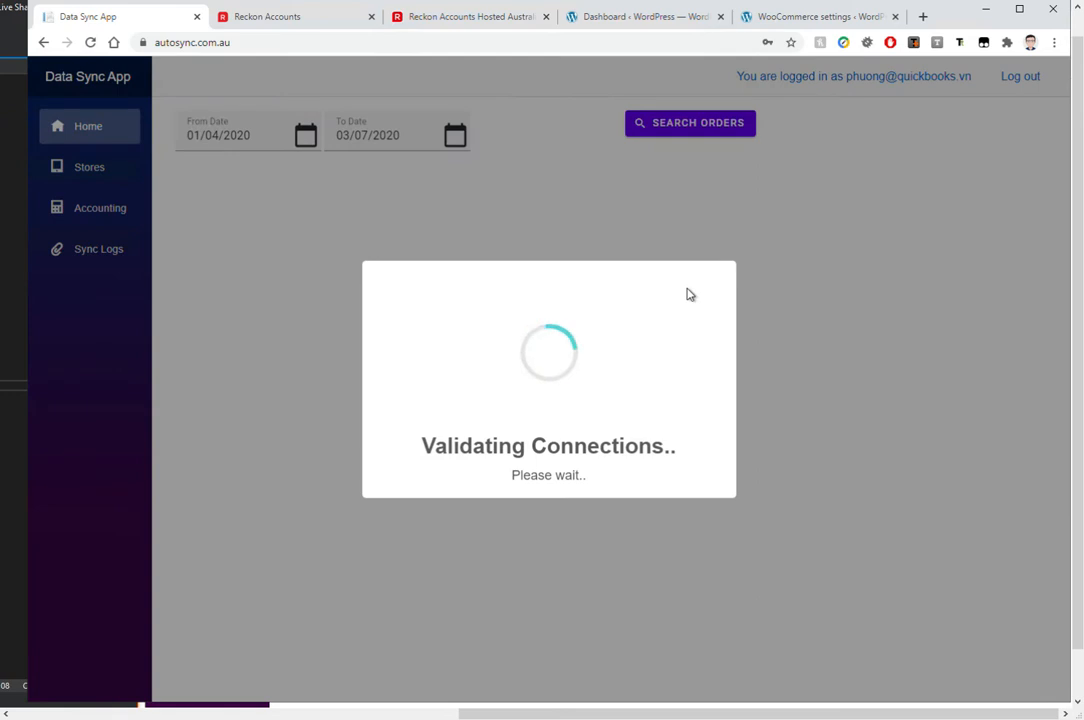
# Switch to the WordPress admin site and examine the WooCommerce orders list for comparison with the order search
pyautogui.click(646, 17)
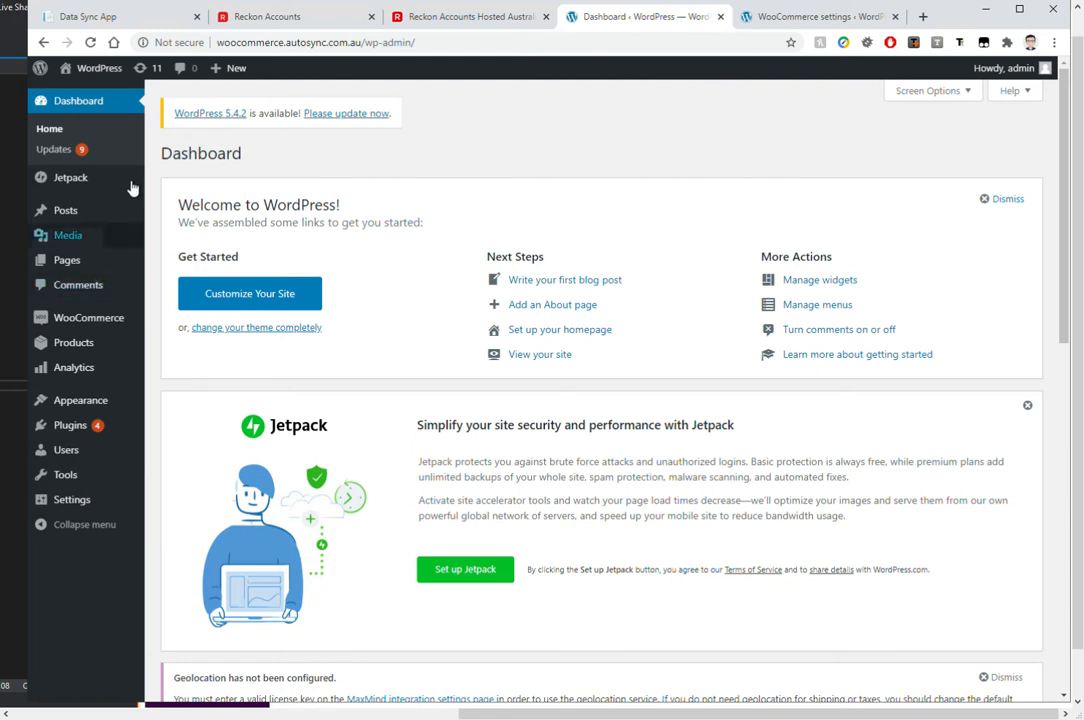
pyautogui.click(121, 325)
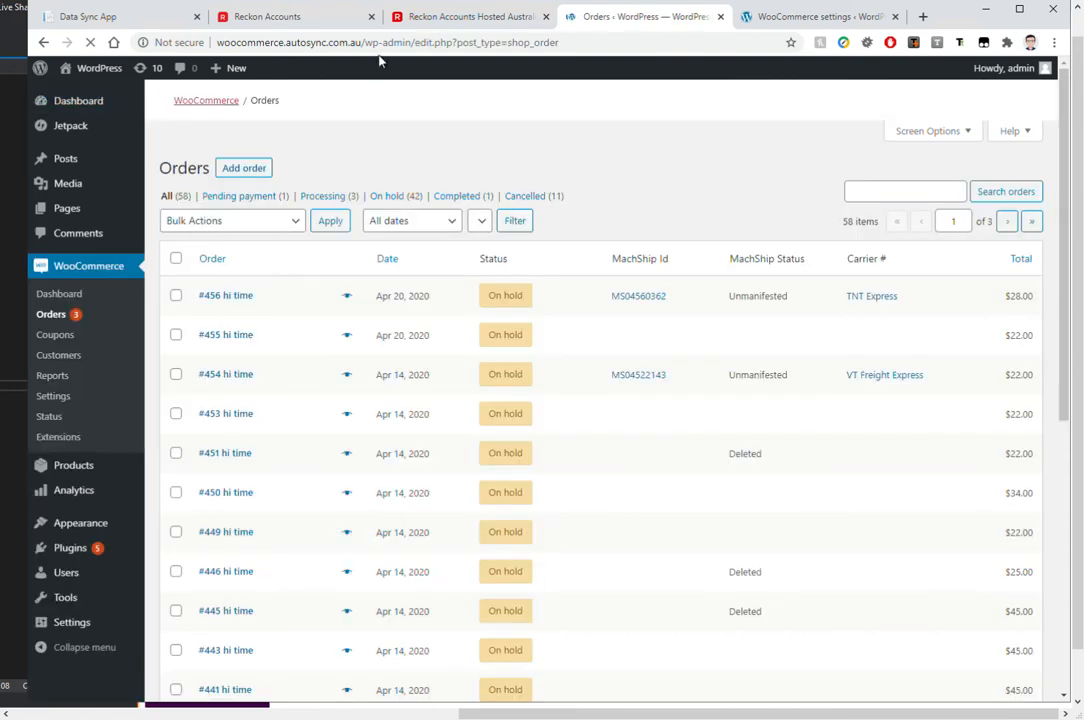
pyautogui.scroll(-5, 501, 493)
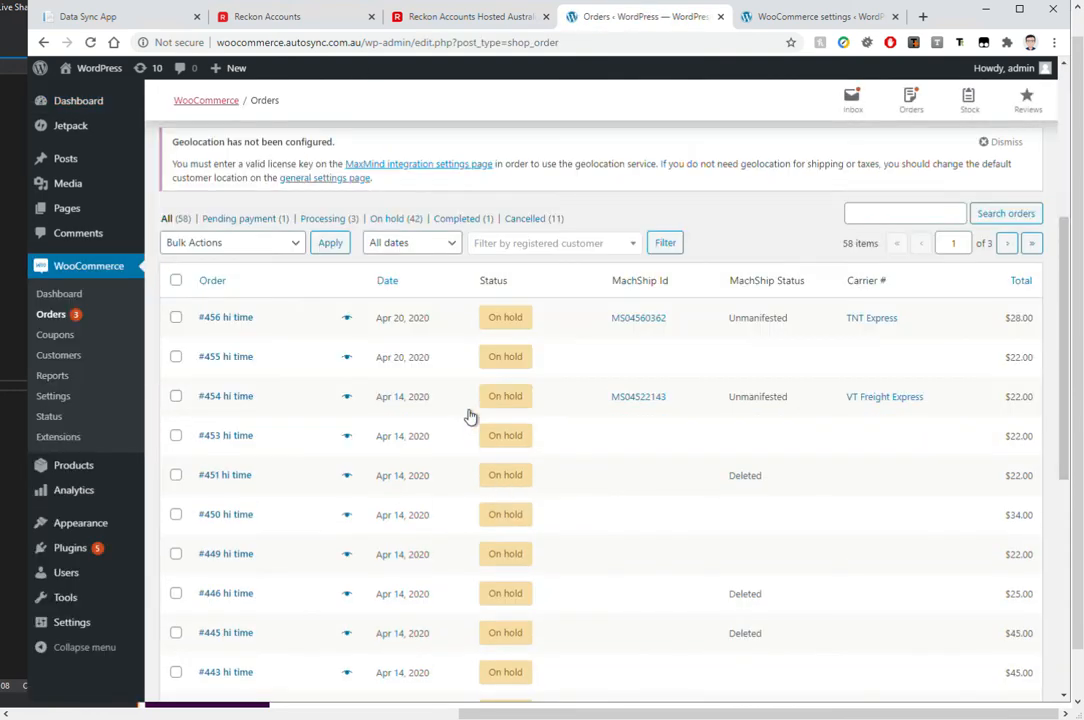
# Return to Data Sync App, look through the found orders and deselect all of them
pyautogui.click(116, 24)
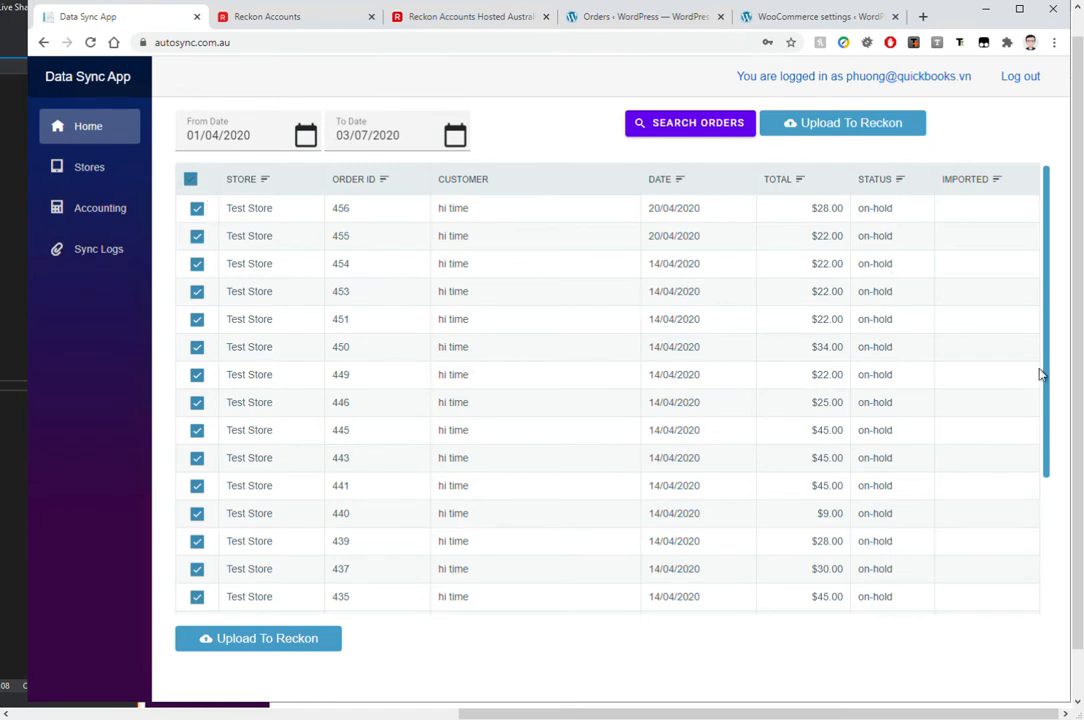
pyautogui.scroll(-2, 996, 400)
pyautogui.scroll(3, 990, 426)
pyautogui.click(190, 179)
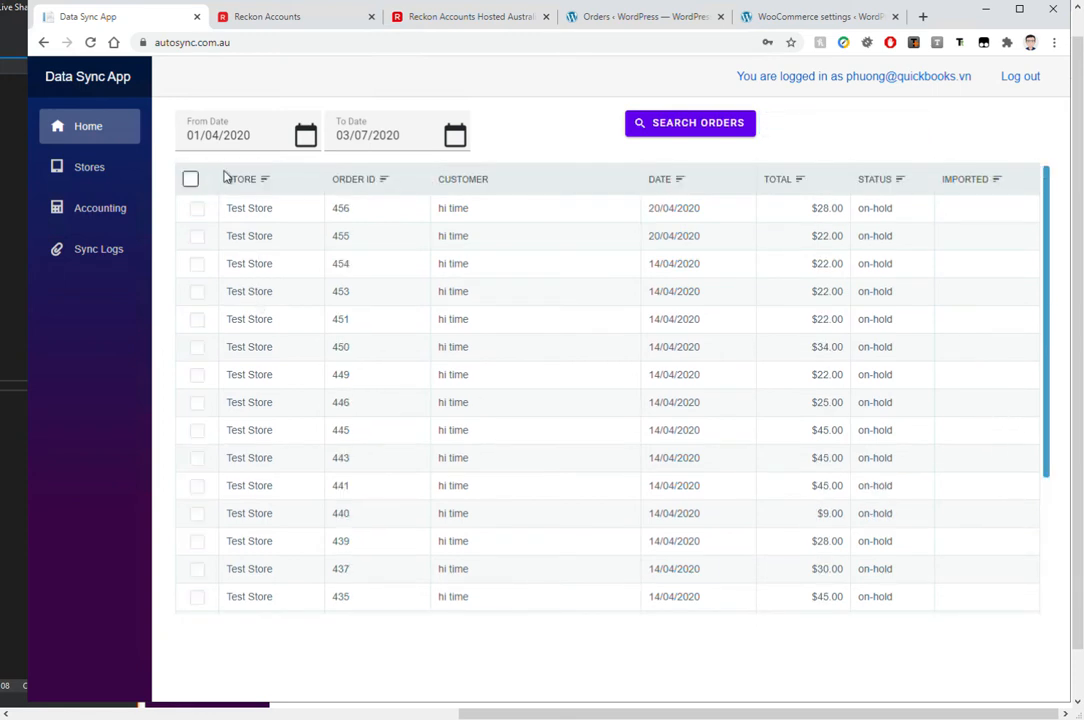
# Open the sync preferences of the accounting connection and choose to import orders as Invoice
pyautogui.click(102, 222)
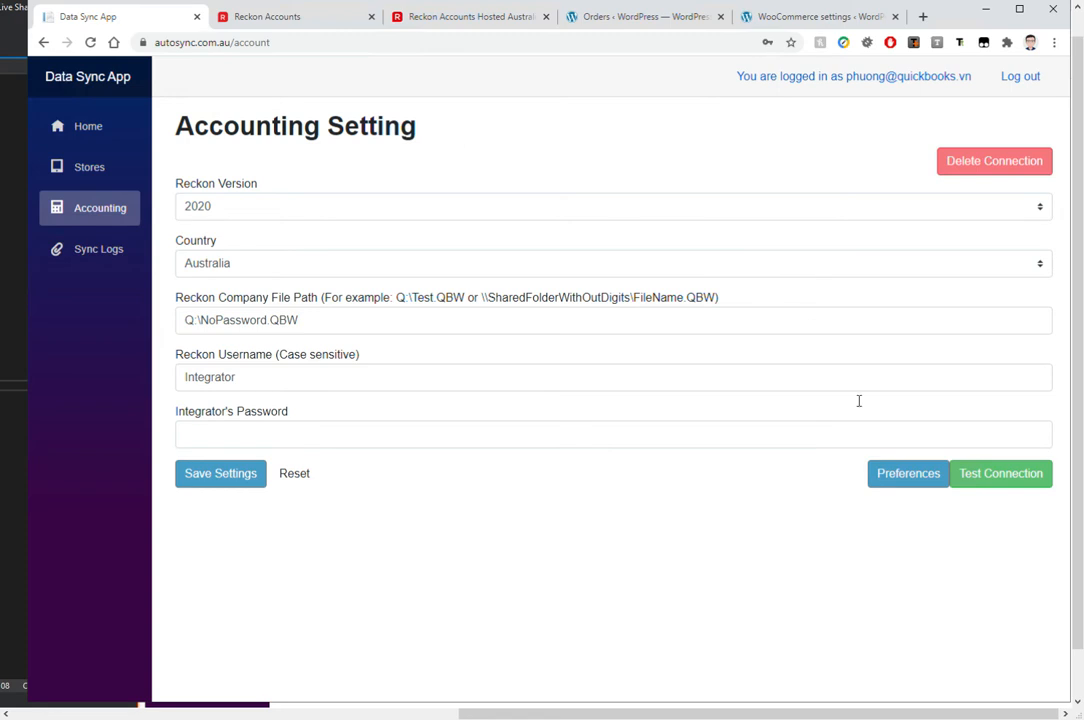
pyautogui.click(886, 477)
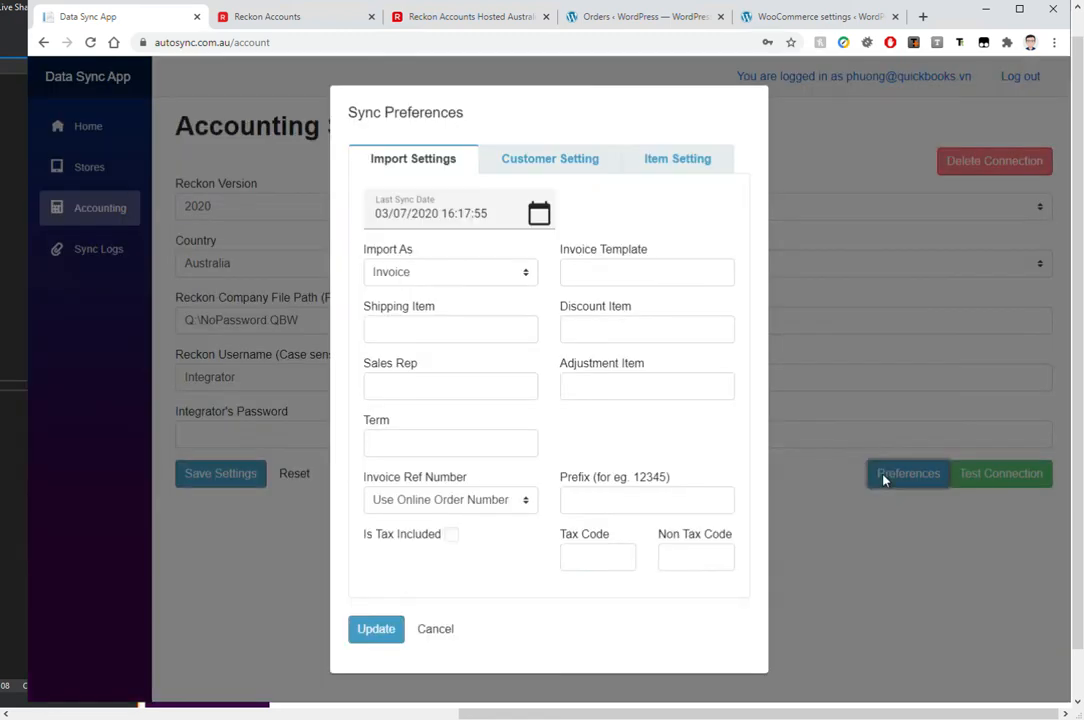
pyautogui.click(497, 226)
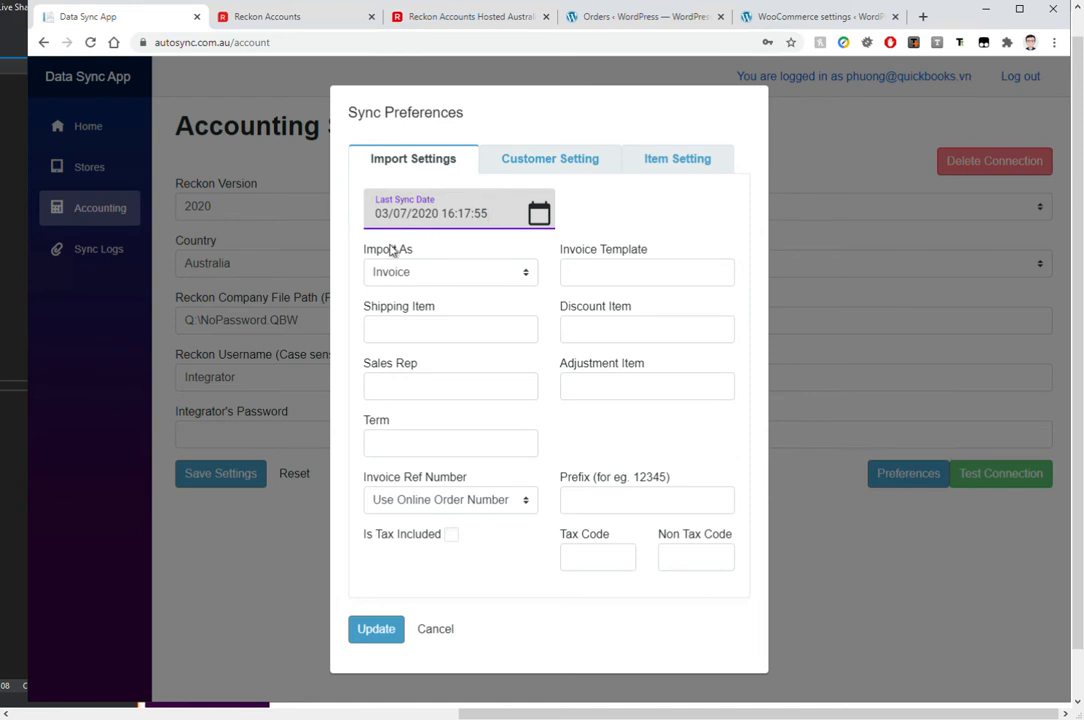
pyautogui.click(636, 236)
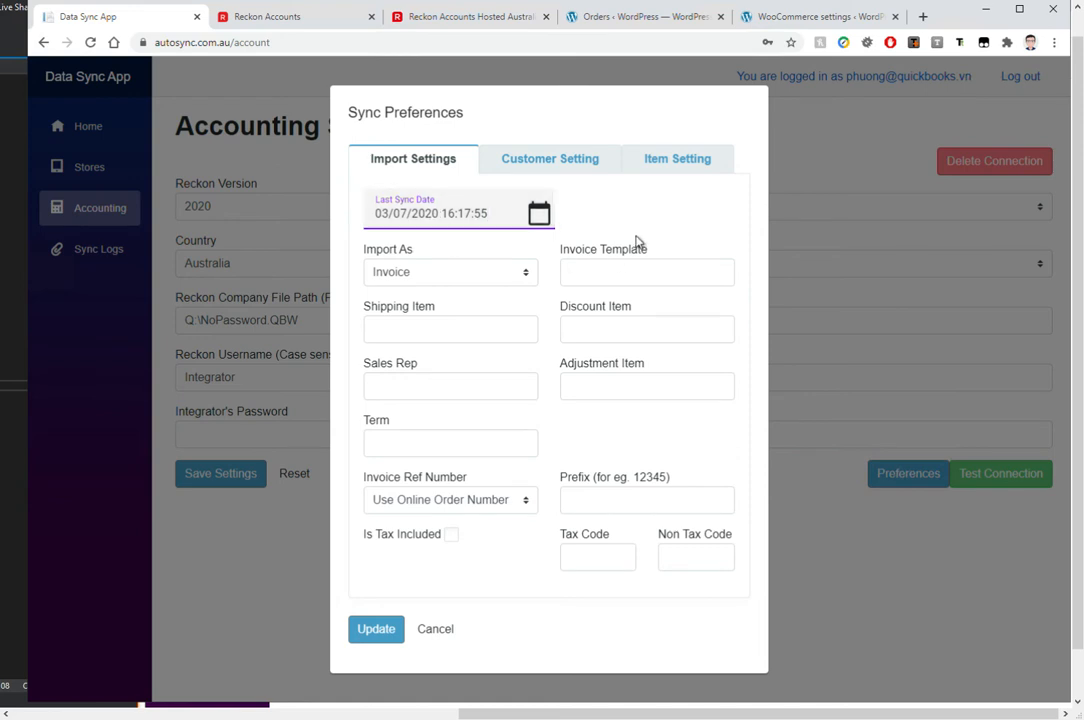
pyautogui.click(509, 279)
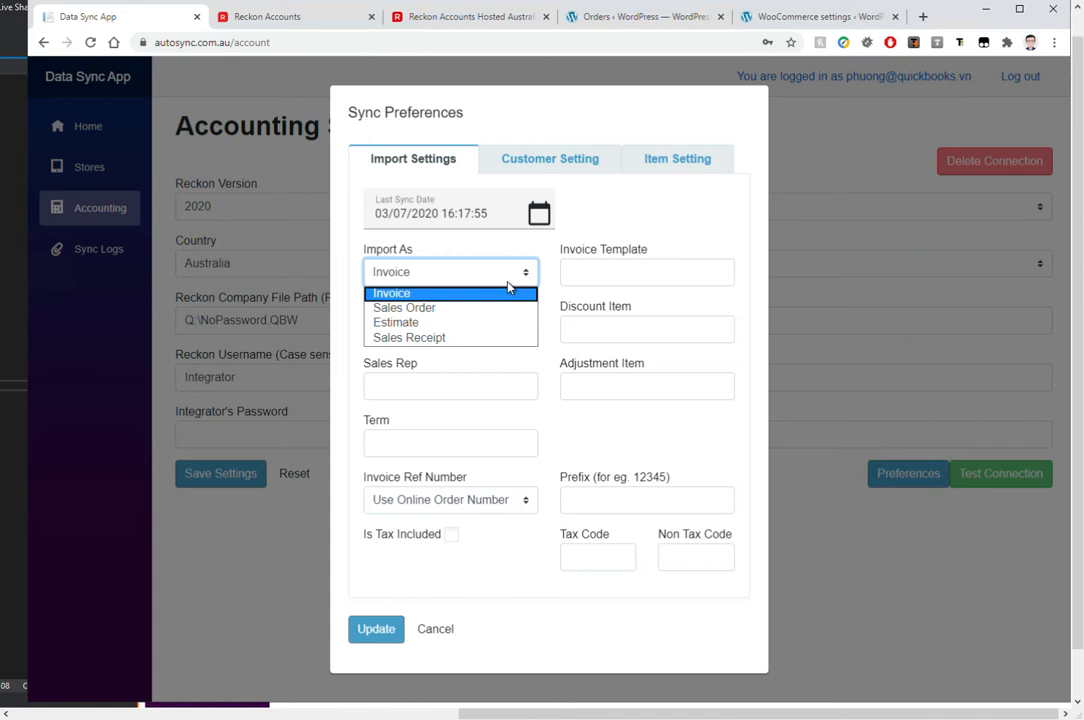
pyautogui.click(447, 298)
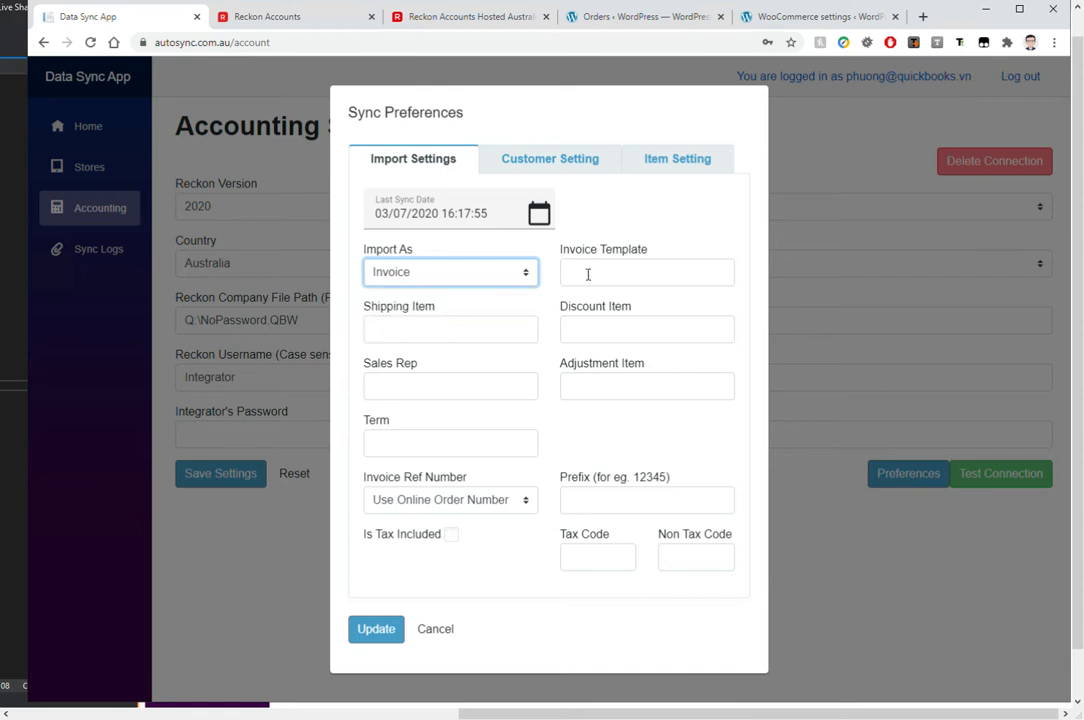
# Look up the invoice templates in Reckon Accounts Hosted and set Data Sync App's invoice template to Custom Invoice
pyautogui.click(641, 277)
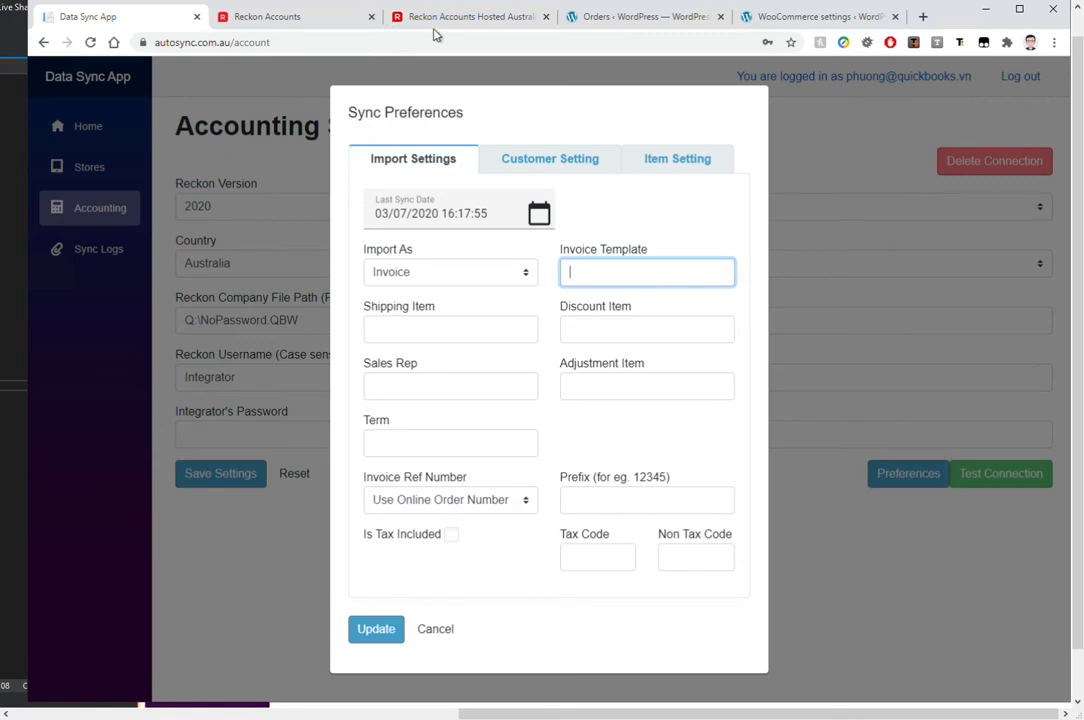
pyautogui.click(468, 16)
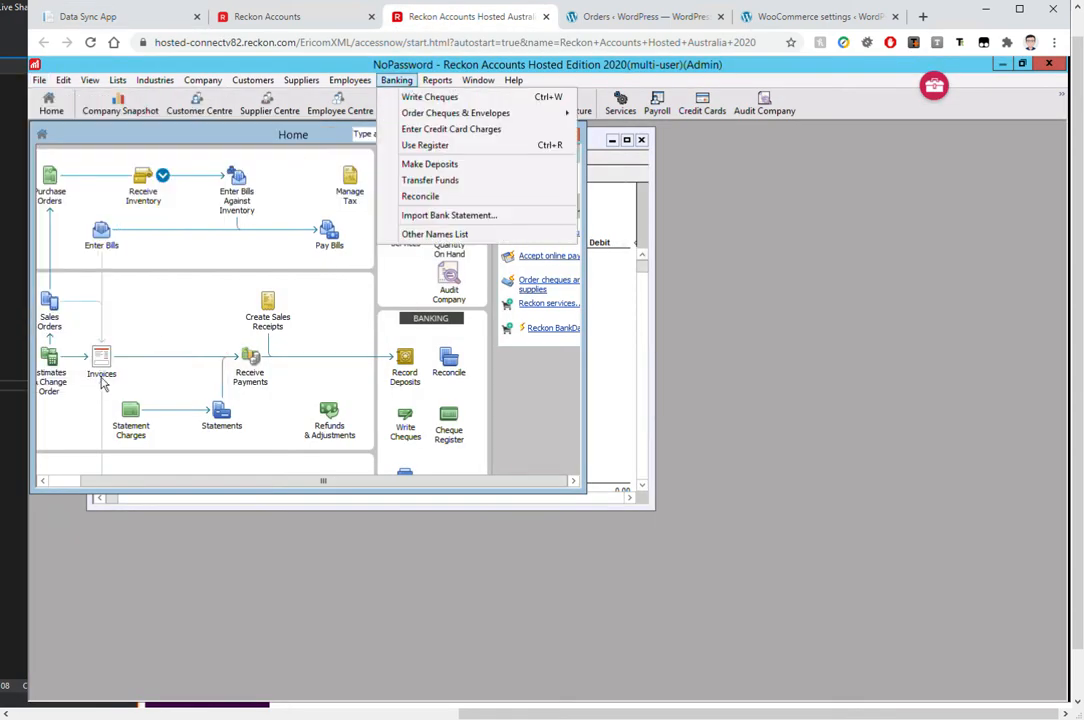
pyautogui.click(101, 378)
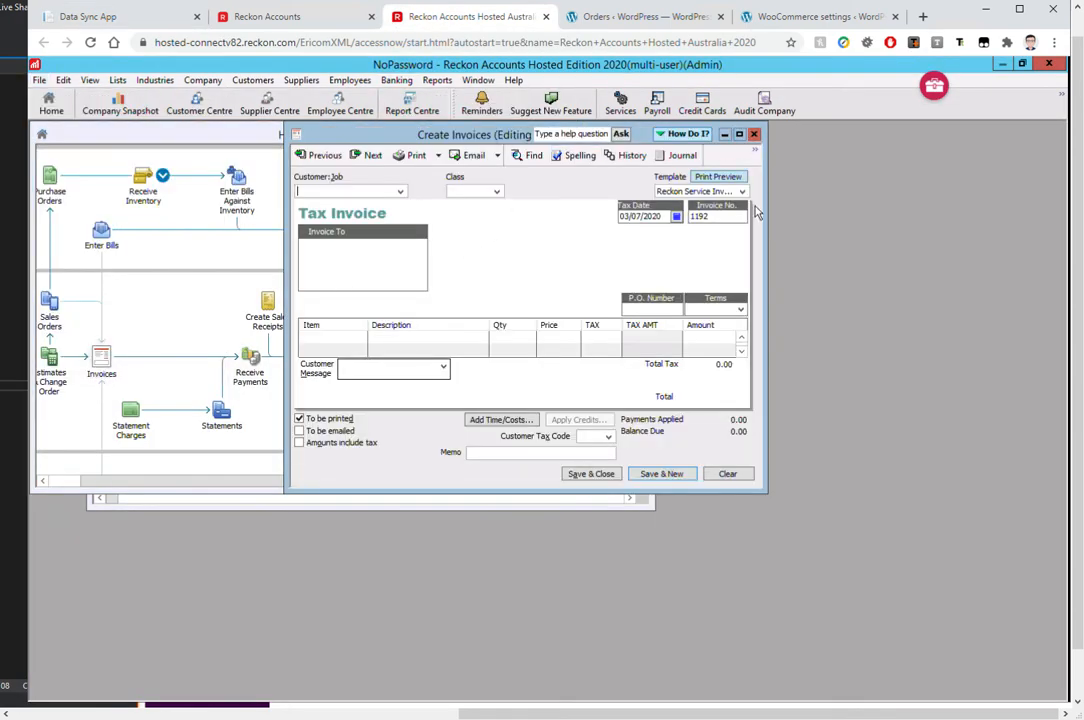
pyautogui.click(742, 191)
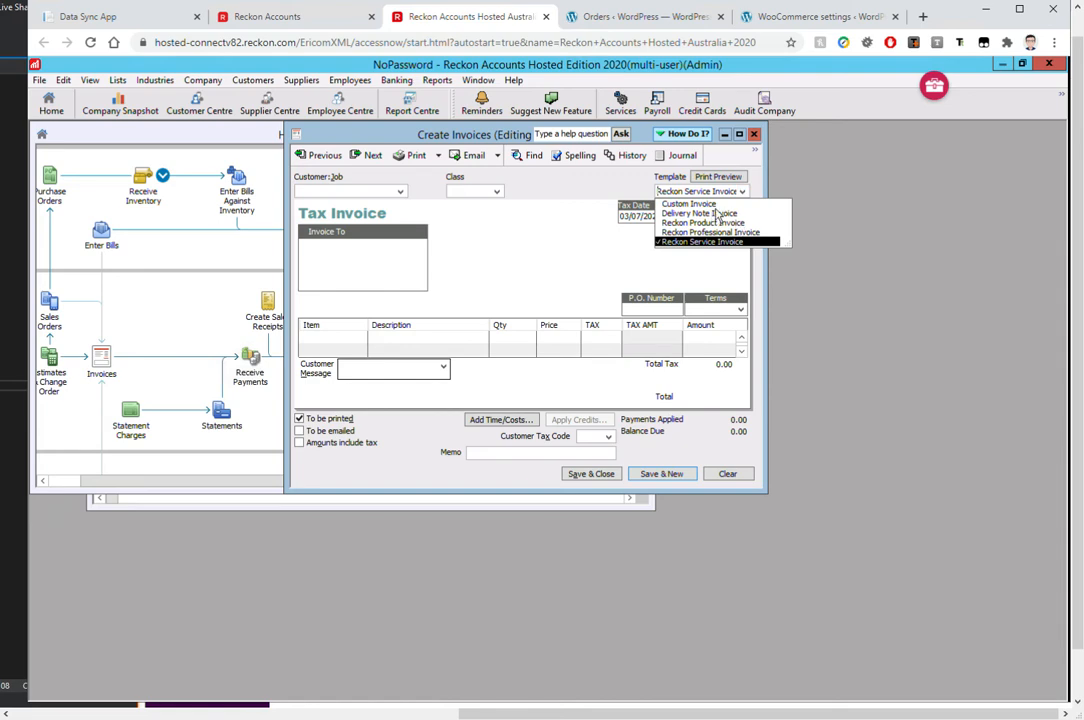
pyautogui.click(722, 204)
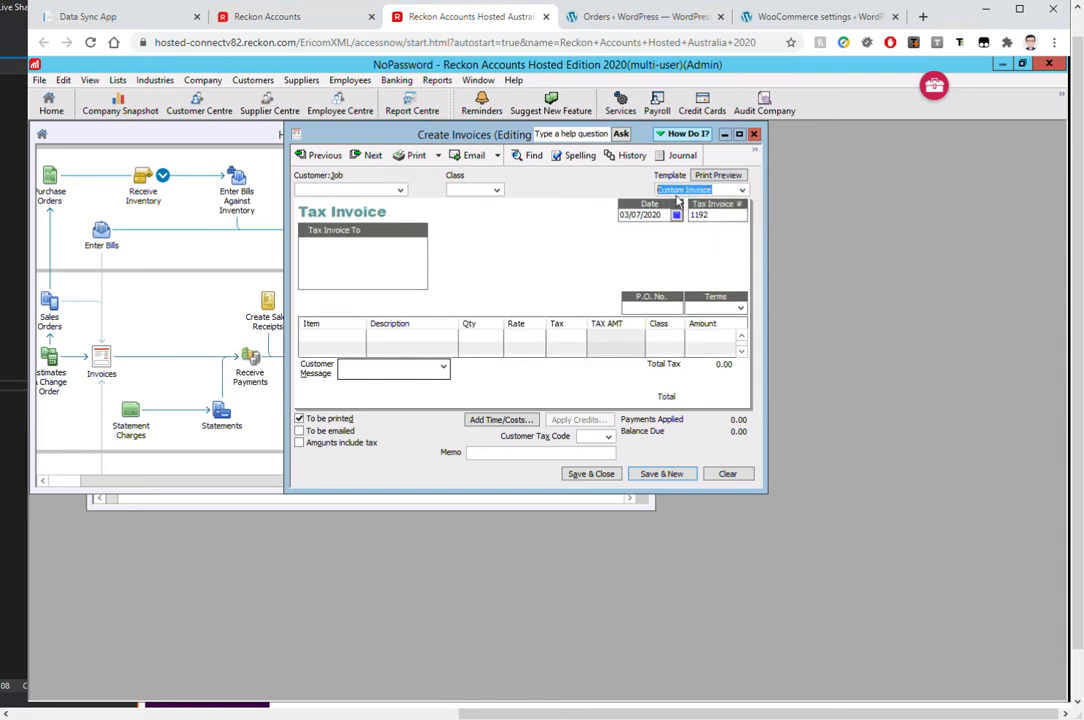
pyautogui.click(268, 17)
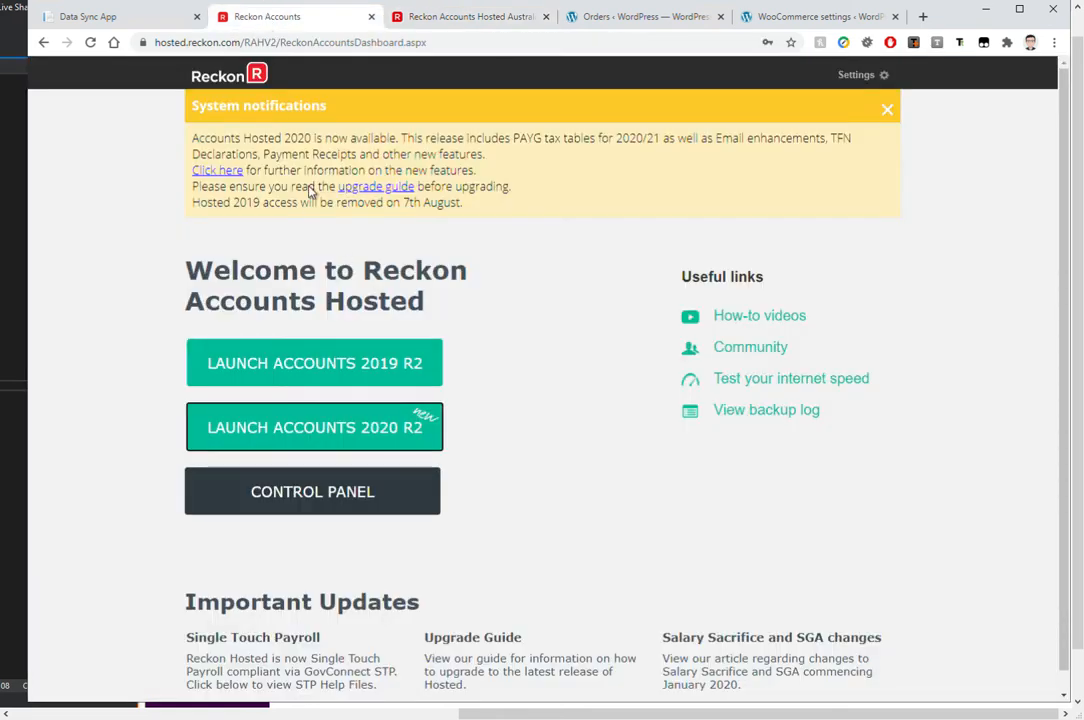
pyautogui.click(137, 28)
pyautogui.write('Custom Invoice')
# Find the shipping item in Reckon's item list and enter Shipping as the shipping item in Data Sync App's import settings
pyautogui.click(415, 330)
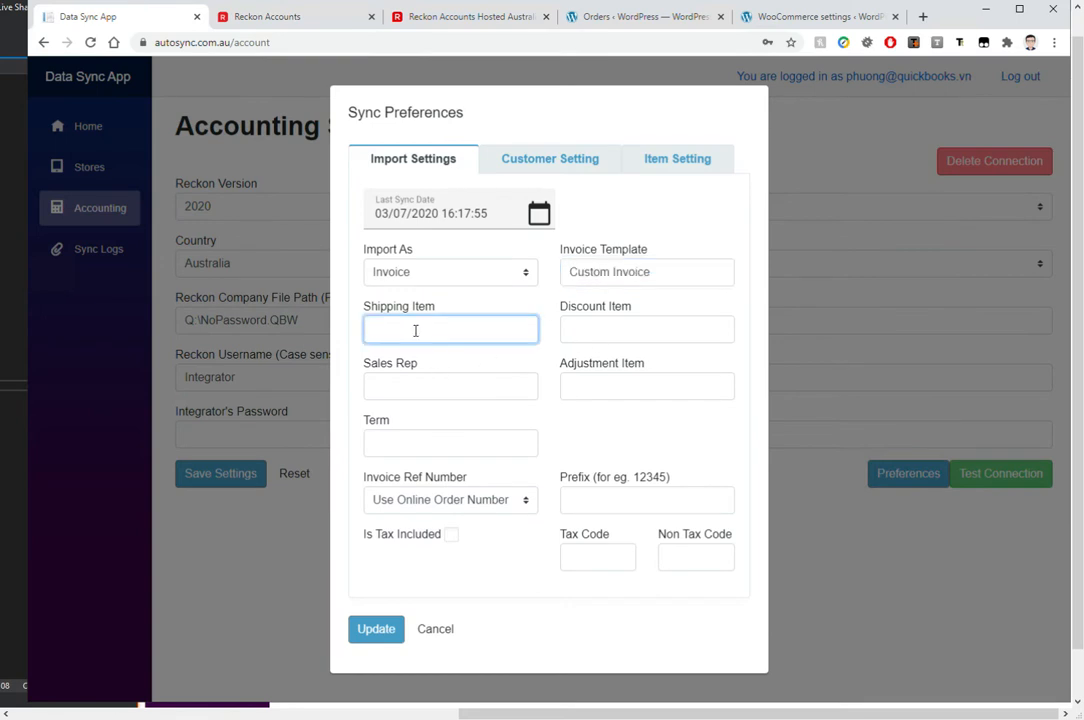
pyautogui.click(424, 26)
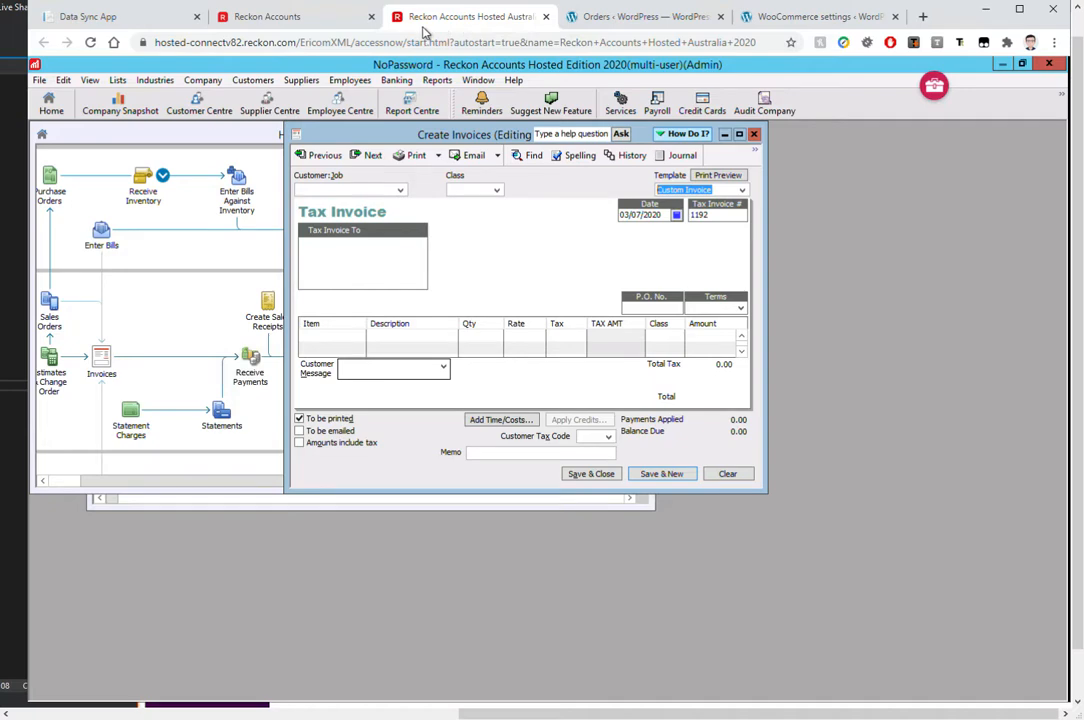
pyautogui.click(117, 80)
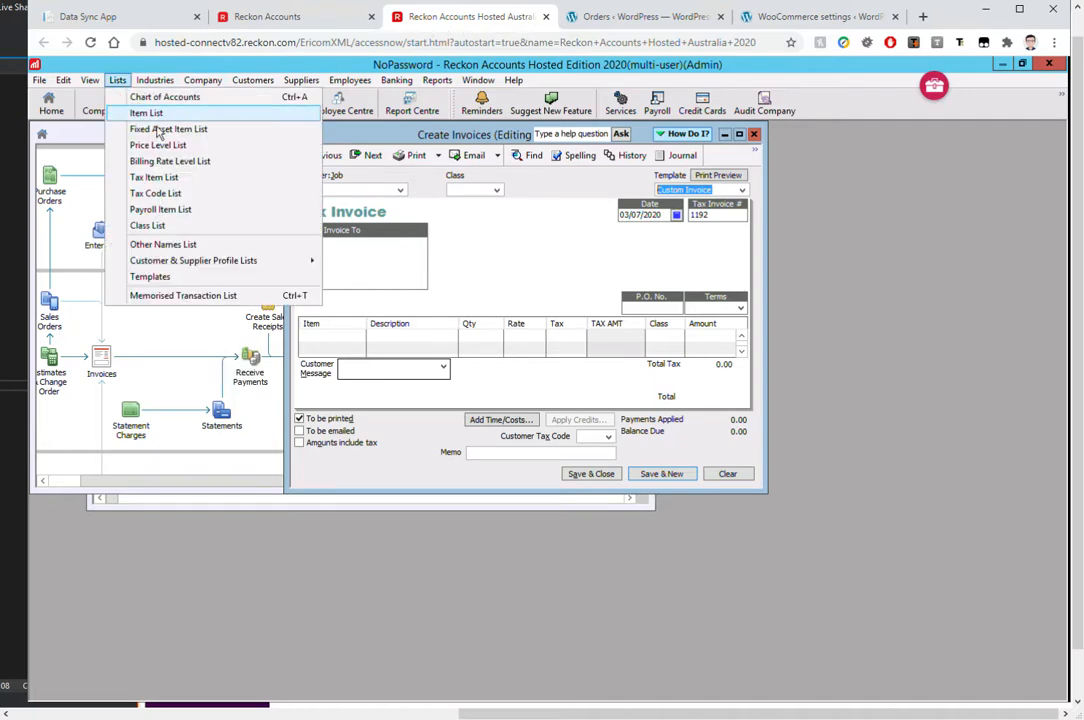
pyautogui.click(150, 113)
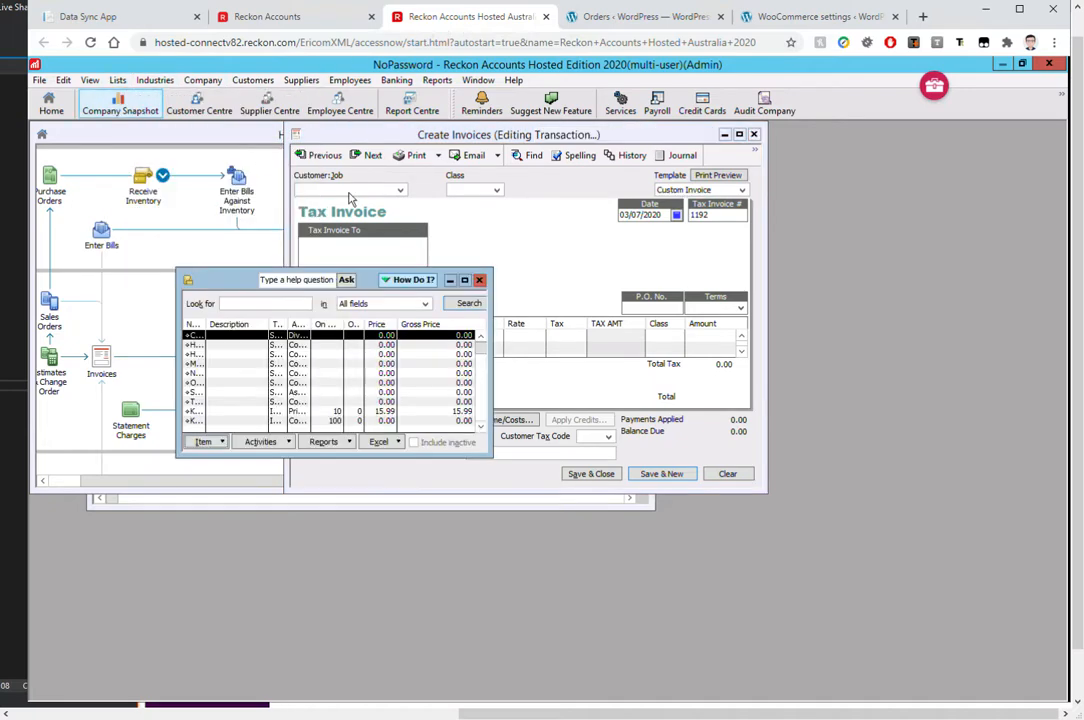
pyautogui.click(464, 280)
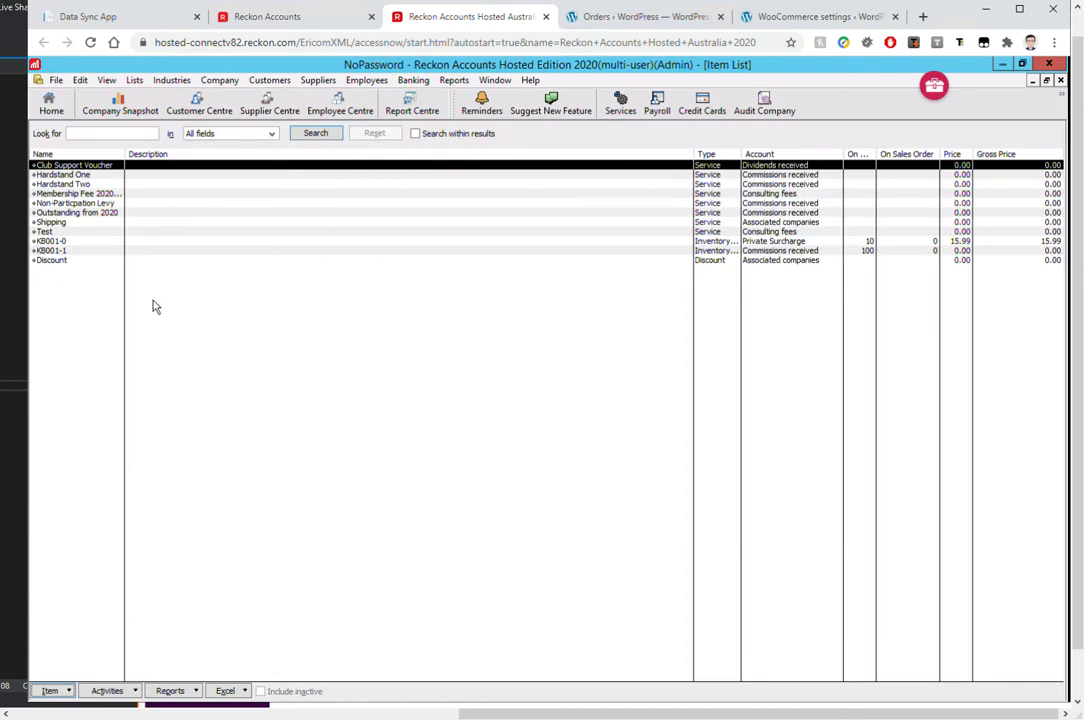
pyautogui.click(82, 240)
pyautogui.click(128, 17)
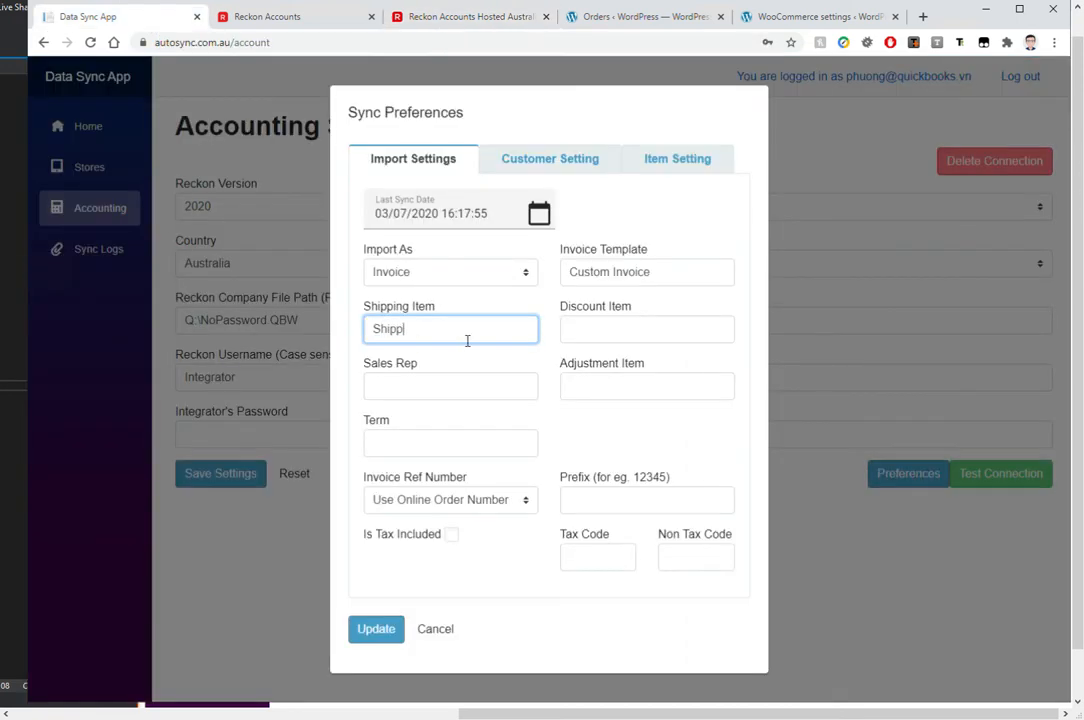
pyautogui.press('Tab')
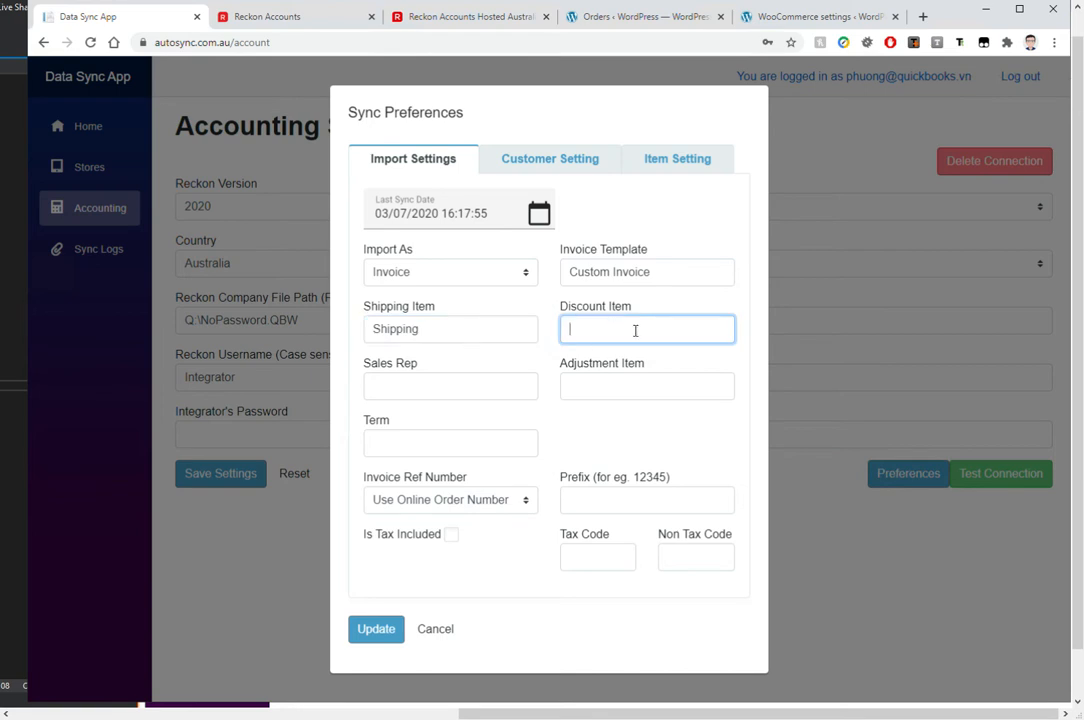
# Check the discount item in Reckon's item list and enter Discount as the discount item in Data Sync App
pyautogui.click(466, 18)
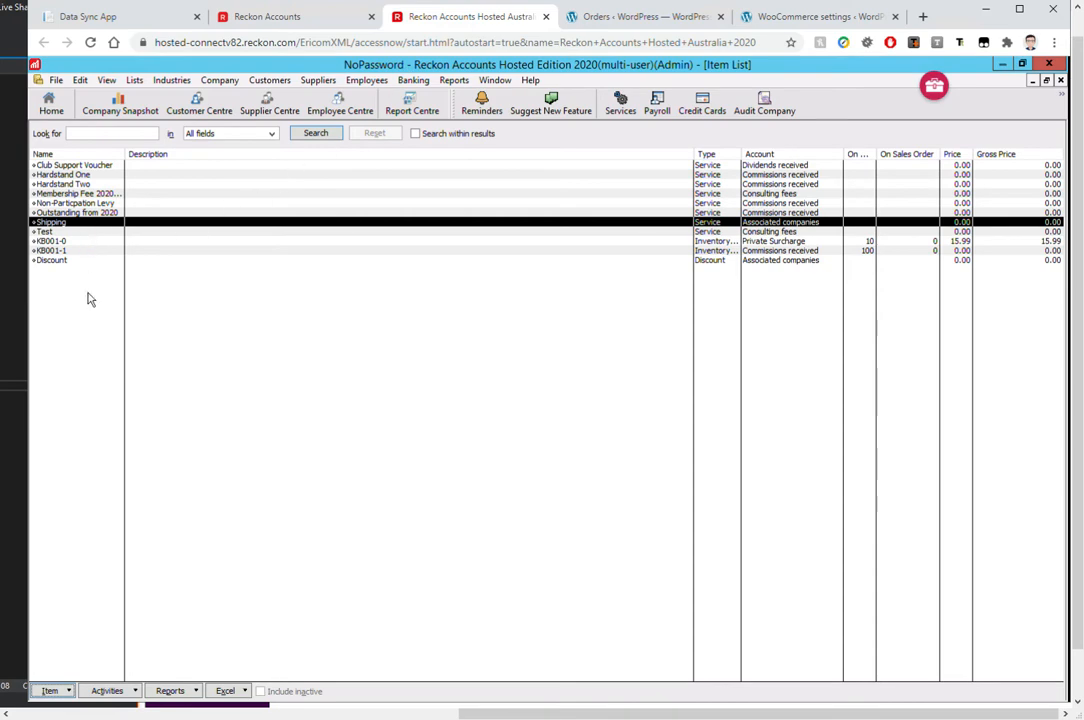
pyautogui.click(75, 260)
pyautogui.click(116, 20)
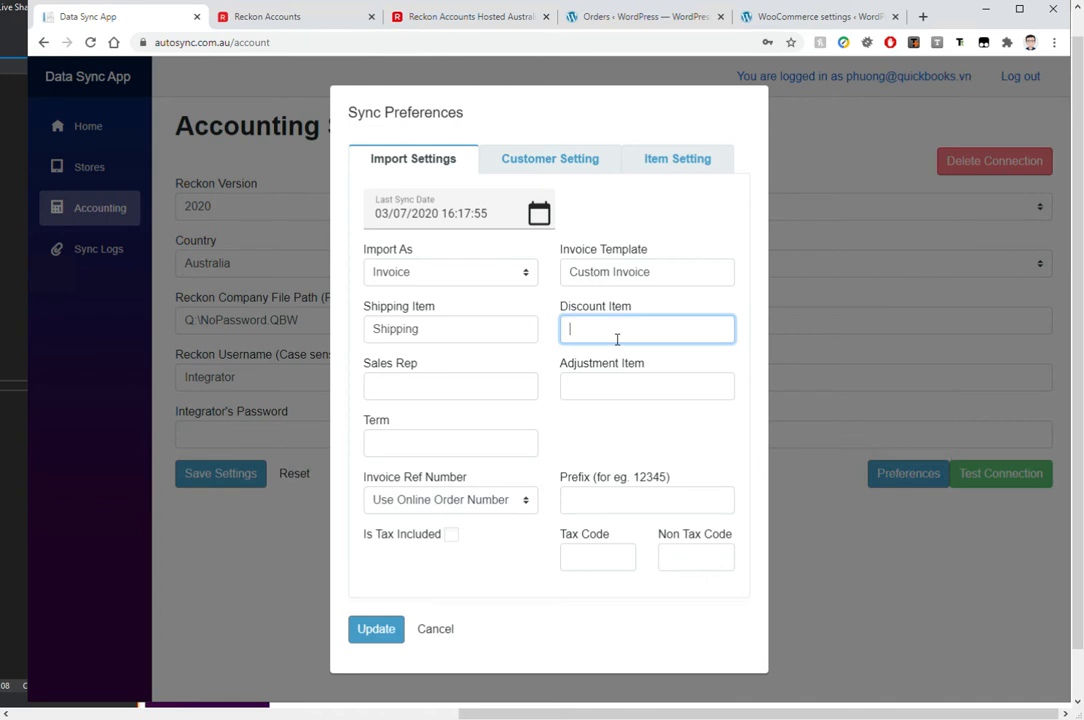
pyautogui.write('Discount')
pyautogui.click(476, 394)
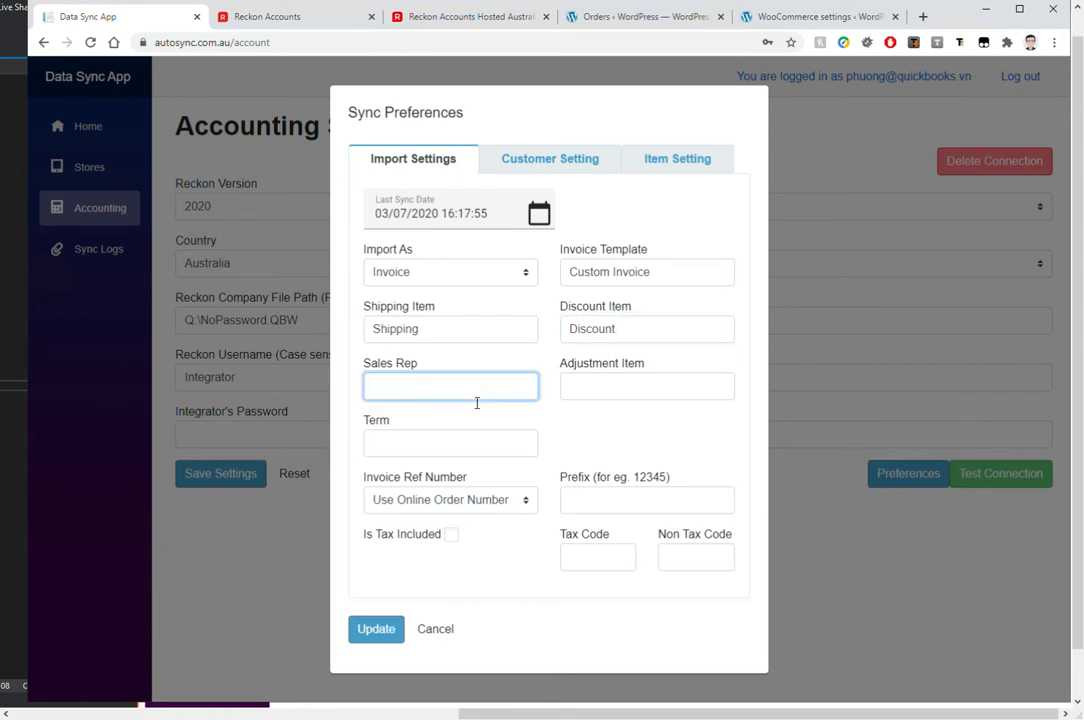
pyautogui.click(443, 453)
pyautogui.click(467, 395)
pyautogui.click(608, 400)
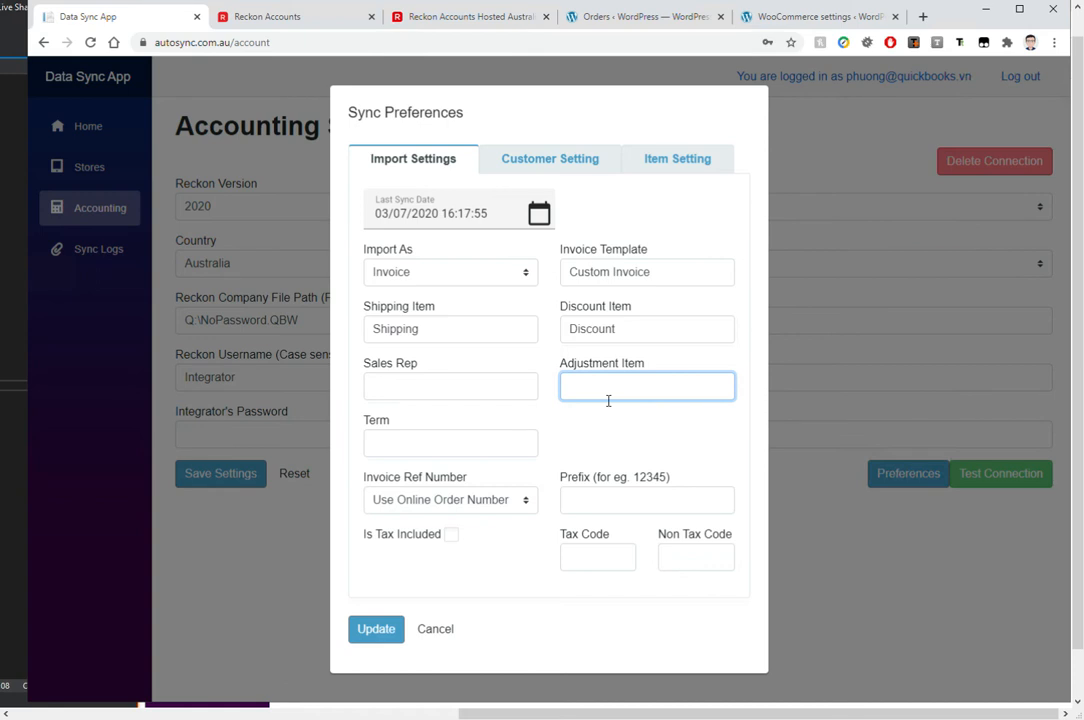
# Mark tax as included and set the tax code to GST and the non-tax code to FRE
pyautogui.click(451, 535)
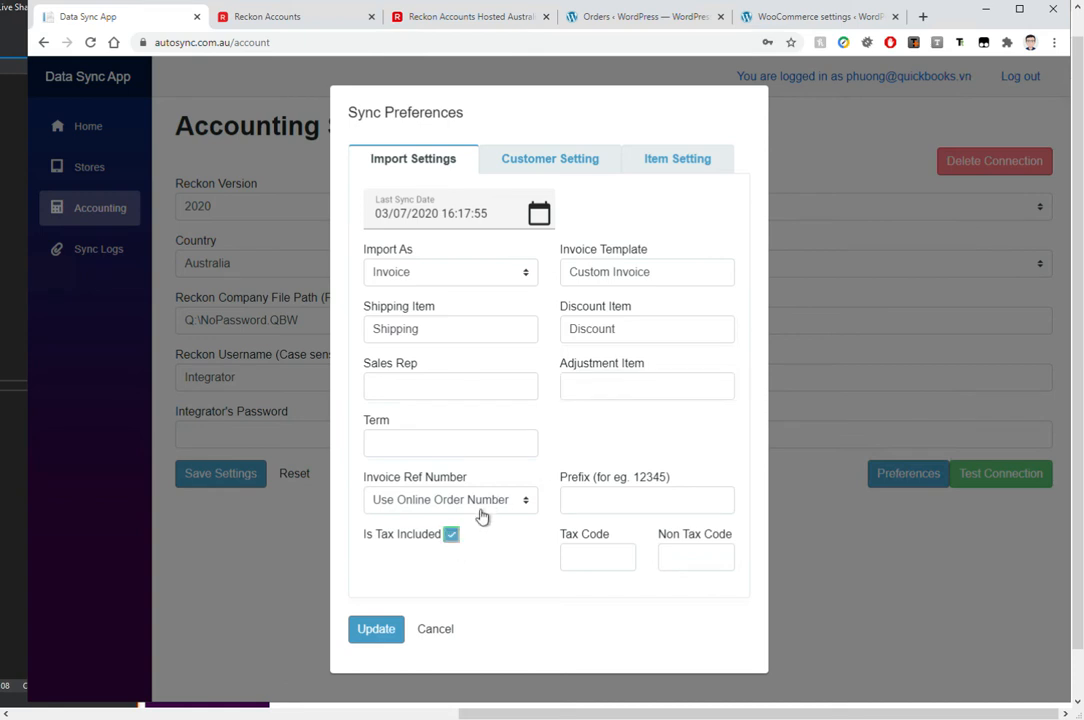
pyautogui.click(645, 398)
pyautogui.click(596, 561)
pyautogui.click(719, 566)
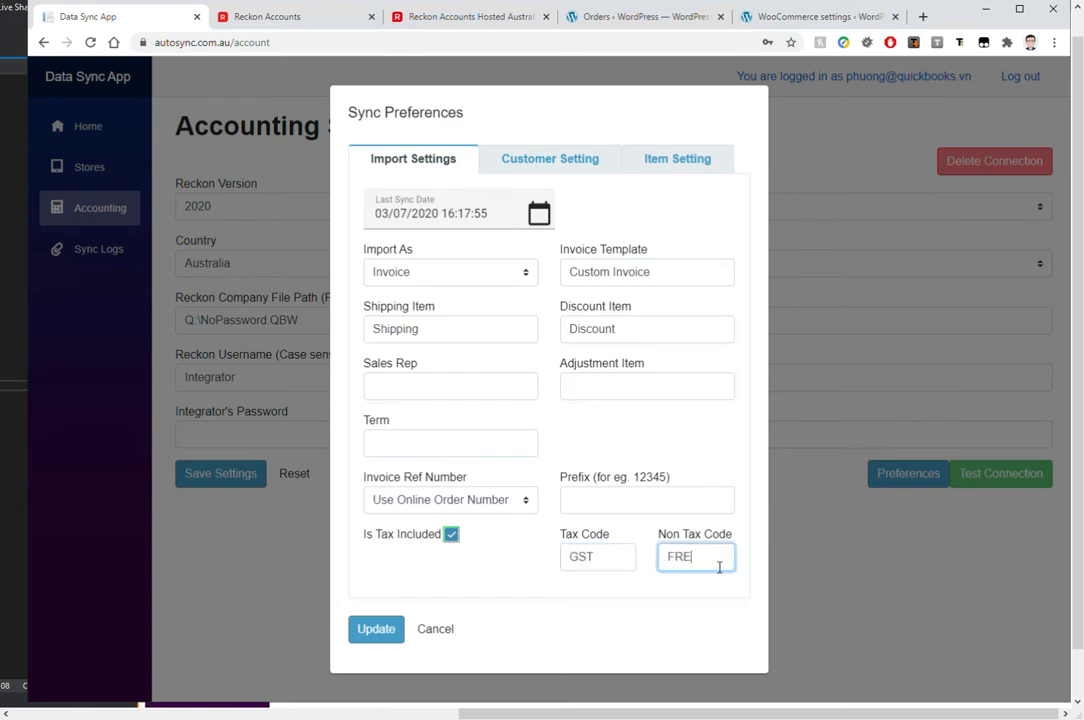
# Keep Use Online Order Number as the invoice reference number and enter TEST-1232 as the prefix
pyautogui.click(481, 501)
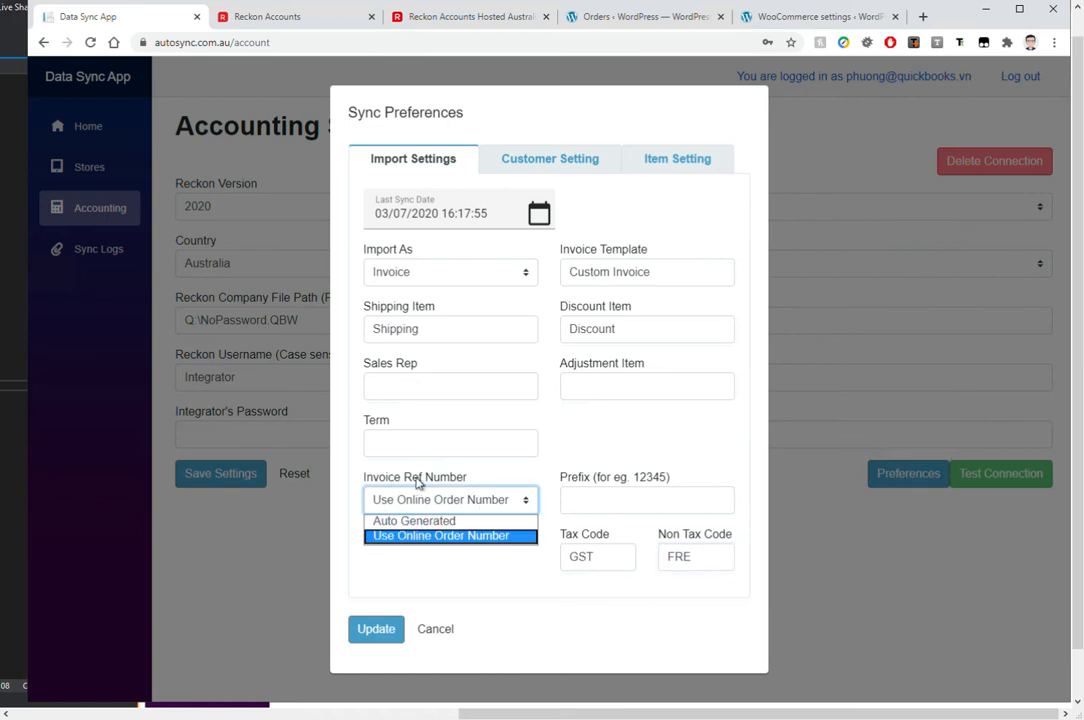
pyautogui.click(430, 536)
pyautogui.click(647, 499)
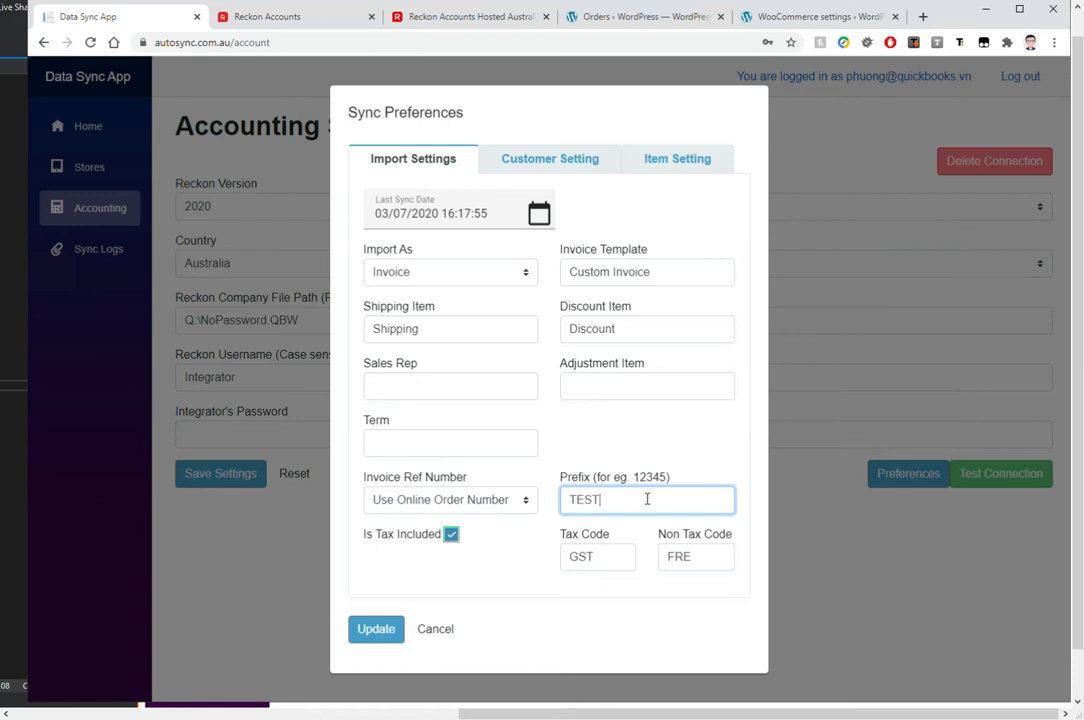
pyautogui.write('TEST-1232')
# In the customer settings, set the customer assignment to Use a Generic Customer if Not Found
pyautogui.click(554, 160)
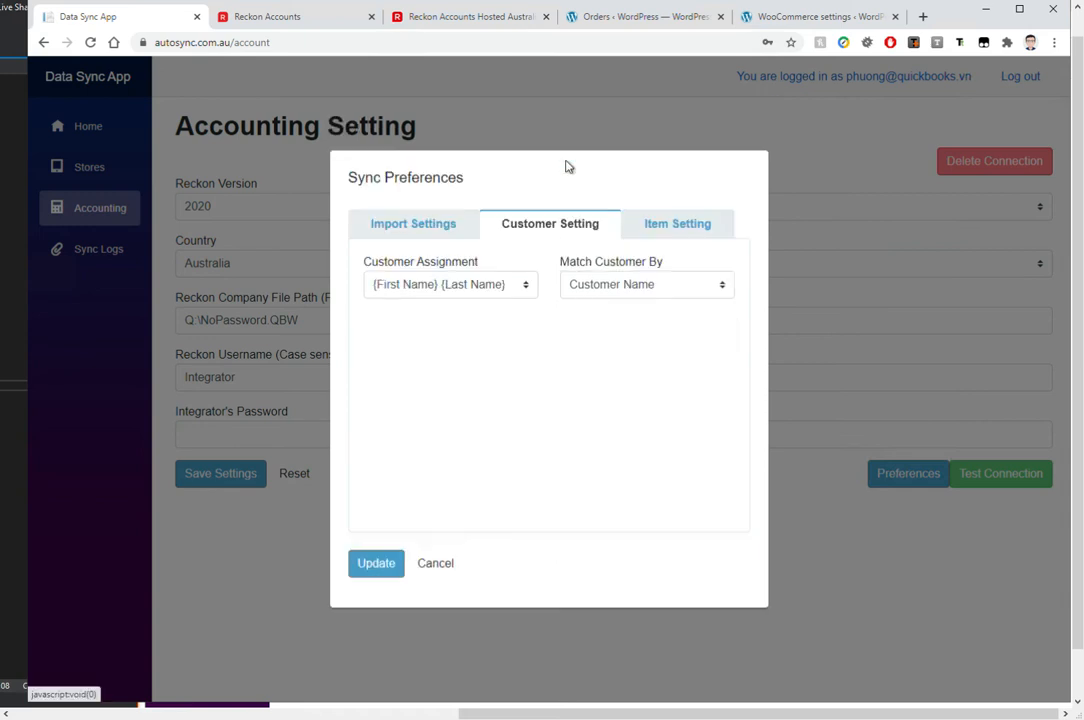
pyautogui.click(476, 288)
pyautogui.click(476, 288)
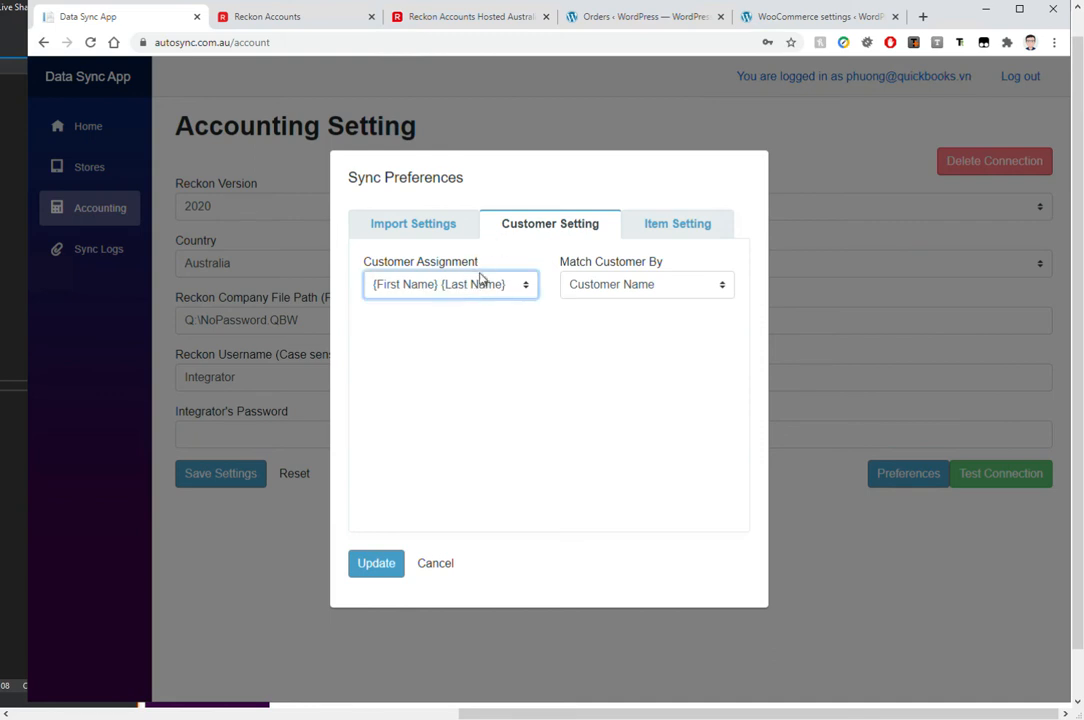
pyautogui.click(476, 288)
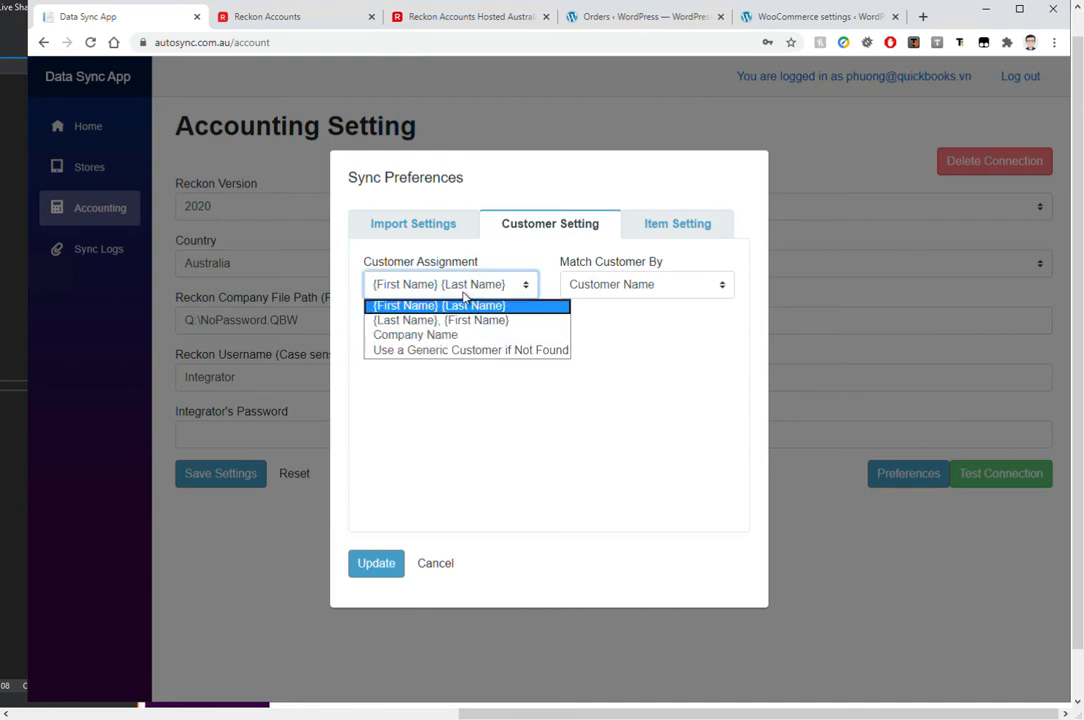
pyautogui.click(444, 302)
pyautogui.click(445, 286)
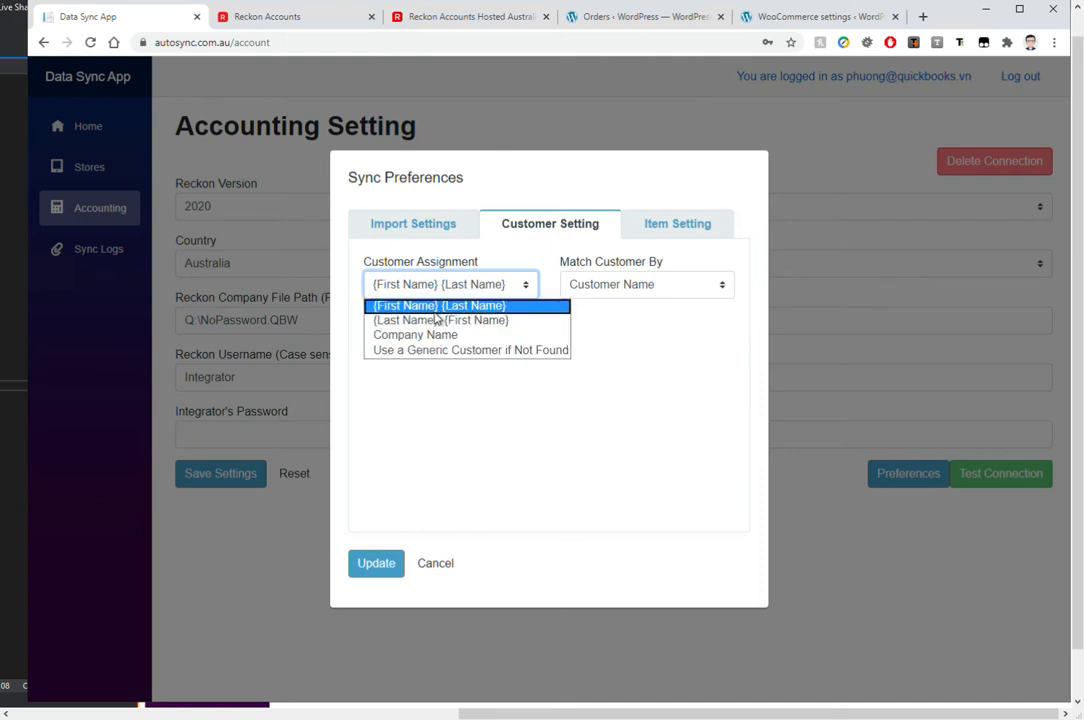
pyautogui.click(485, 352)
pyautogui.click(500, 285)
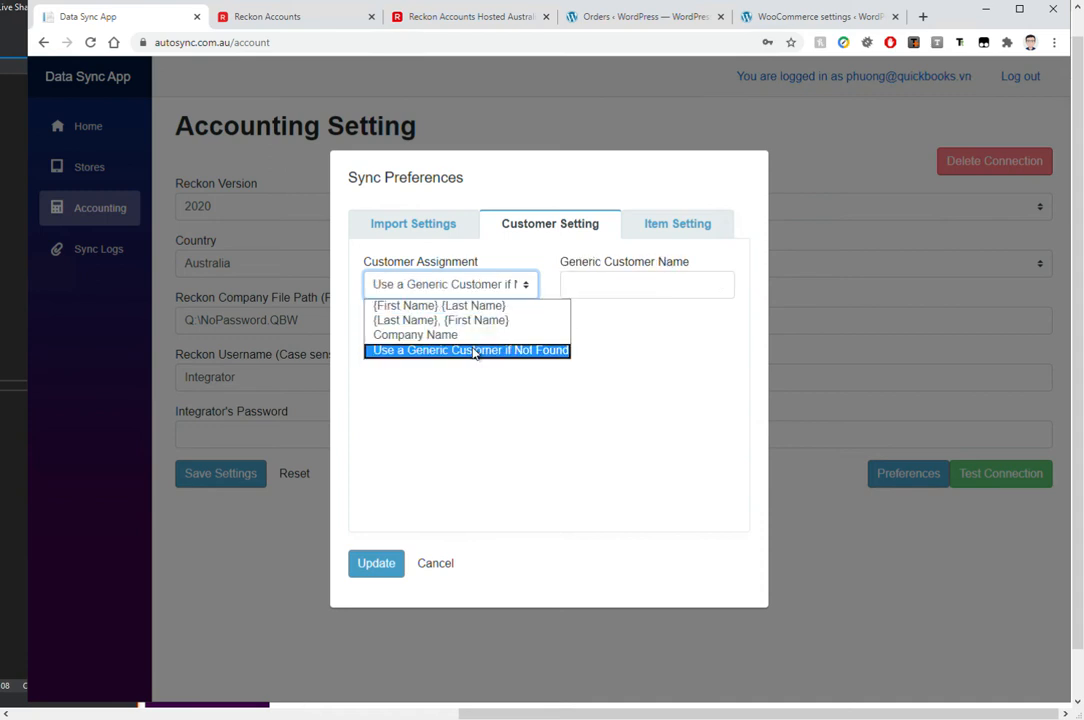
pyautogui.click(474, 352)
pyautogui.click(595, 288)
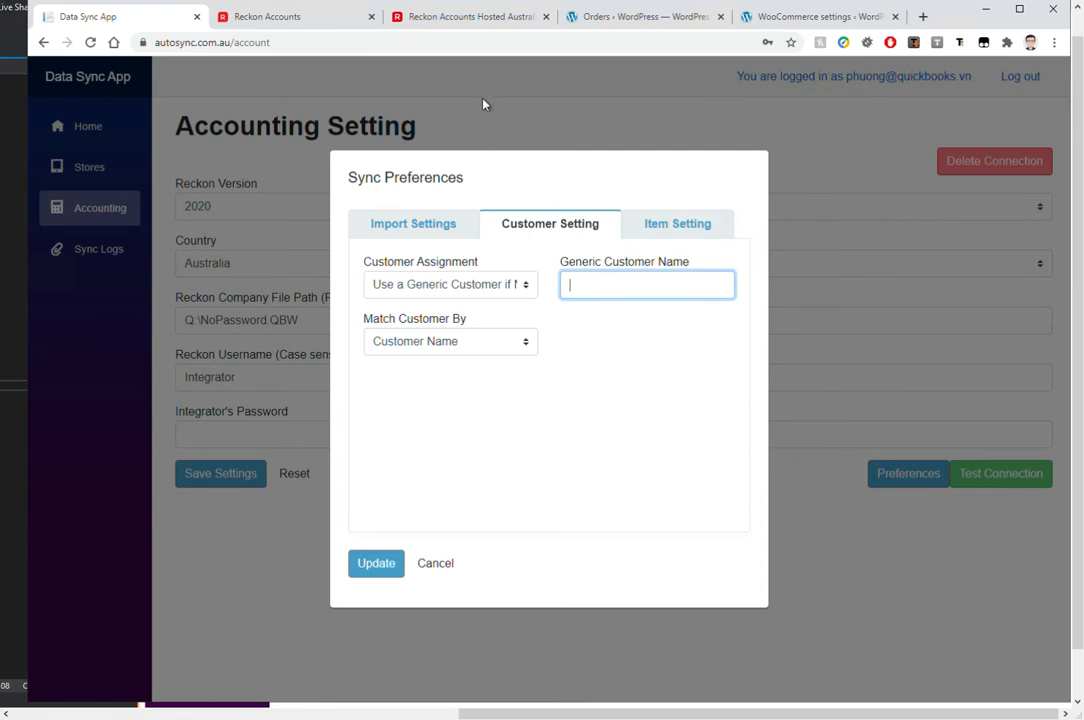
# Switch to Reckon Accounts Hosted and create a new customer named Web Sale
pyautogui.click(478, 17)
pyautogui.click(200, 108)
pyautogui.rightClick(97, 271)
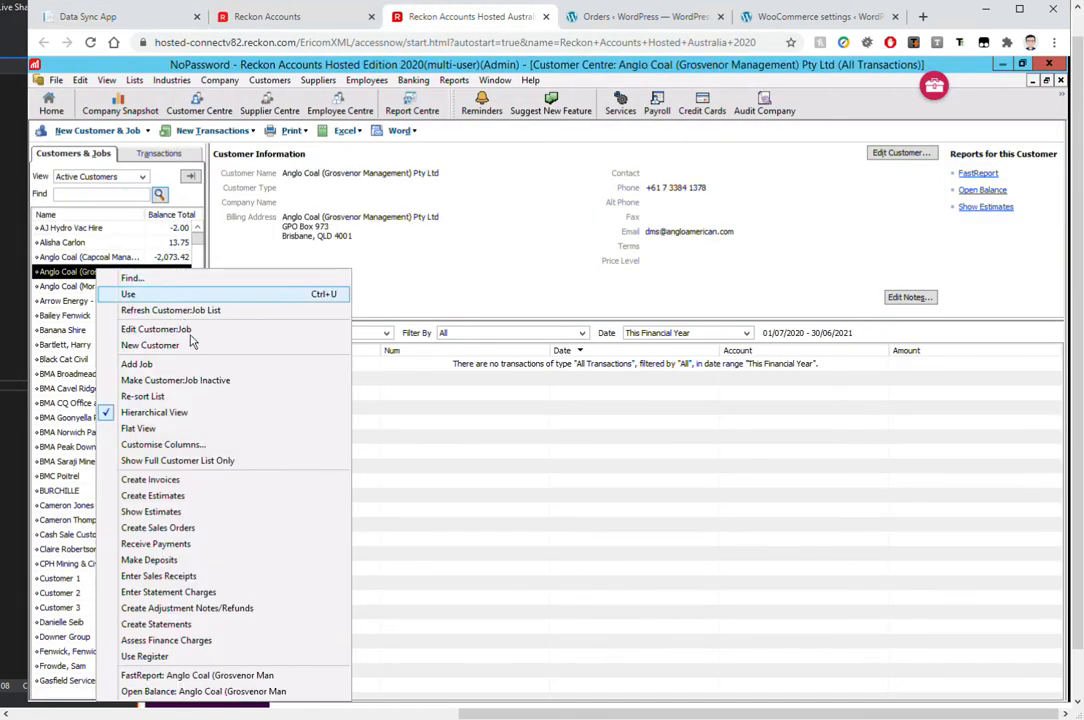
pyautogui.click(220, 349)
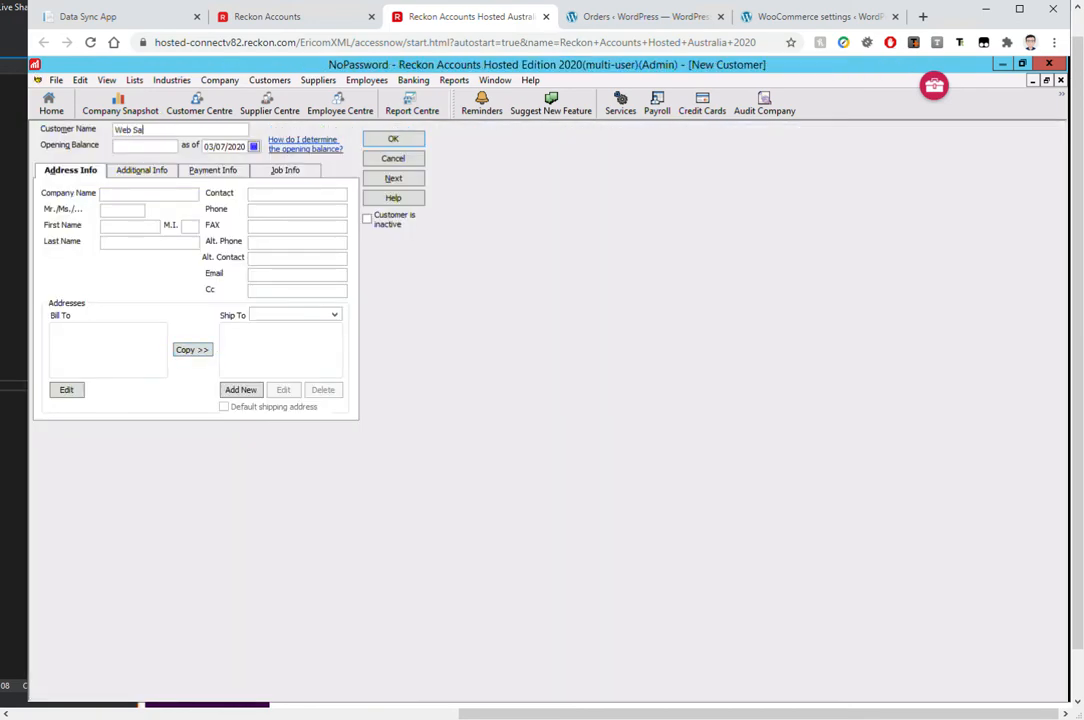
pyautogui.press('Return')
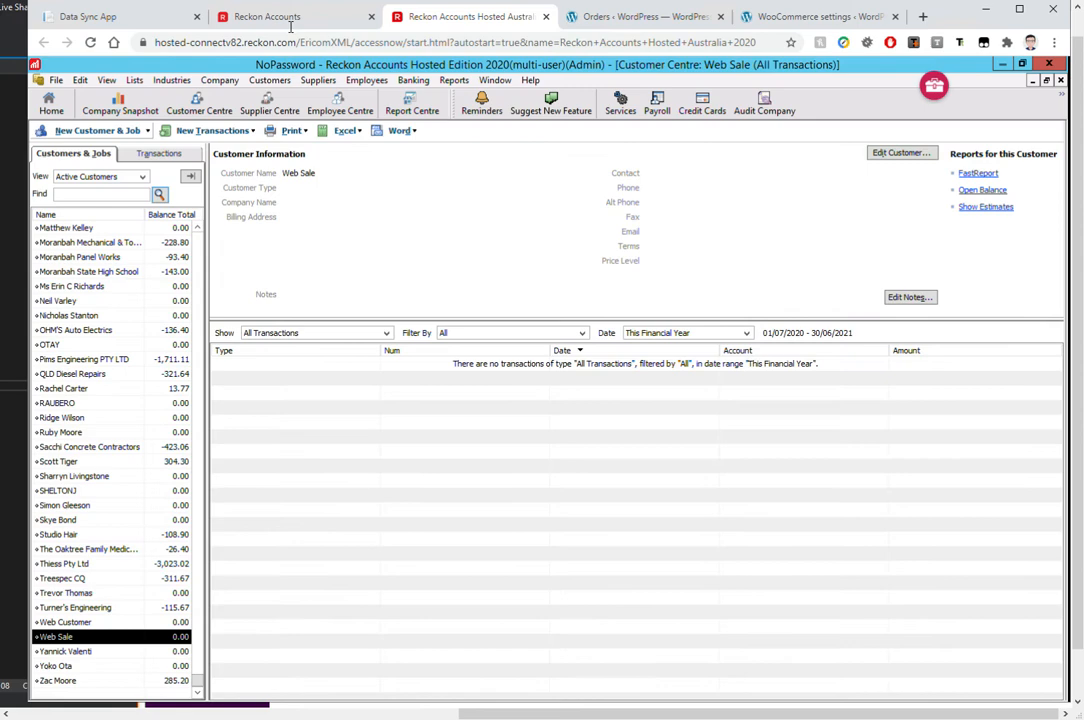
# Back in Data Sync App, enter Web Sale as the generic customer name and match customers by Customer Name
pyautogui.click(112, 17)
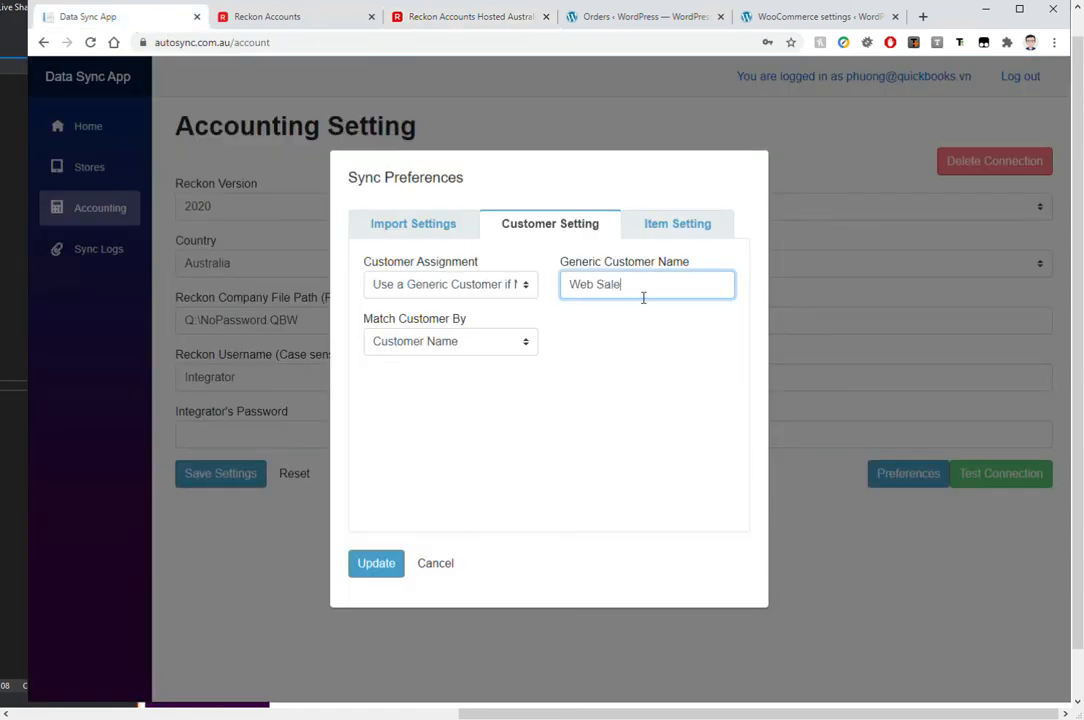
pyautogui.click(495, 287)
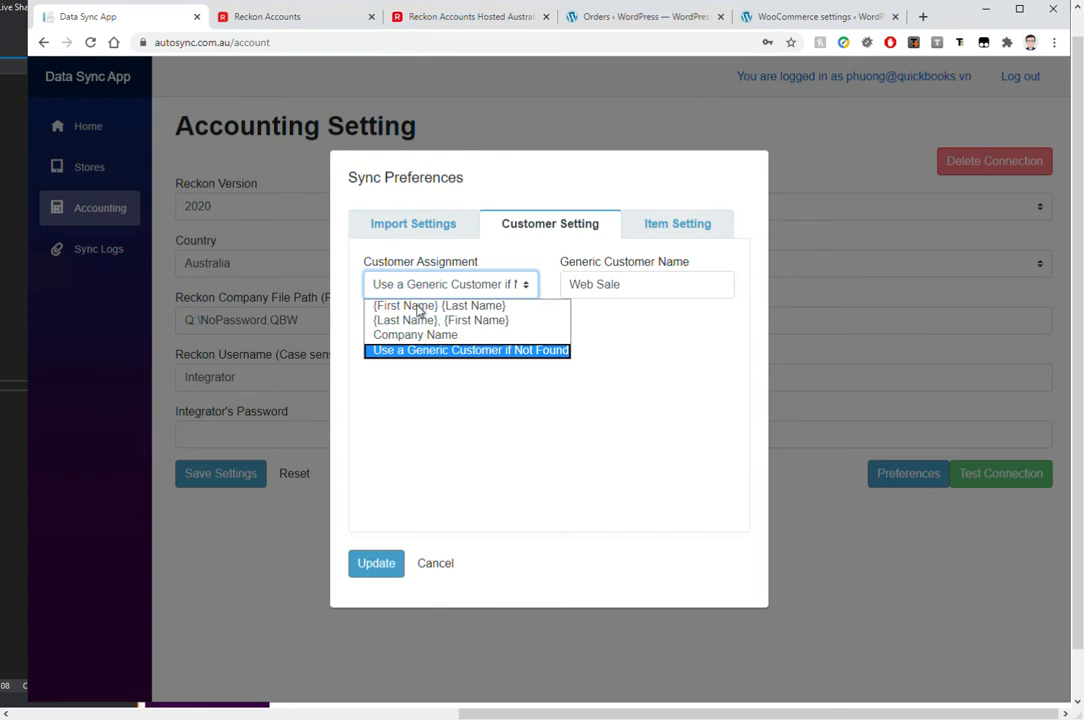
pyautogui.click(473, 352)
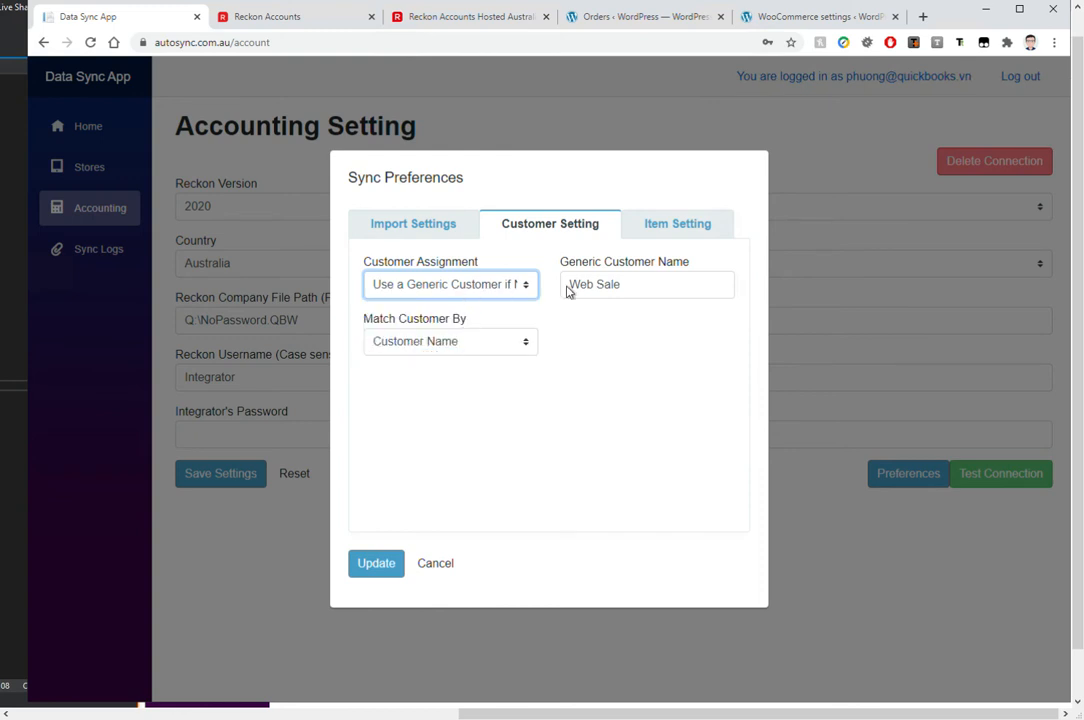
pyautogui.click(493, 349)
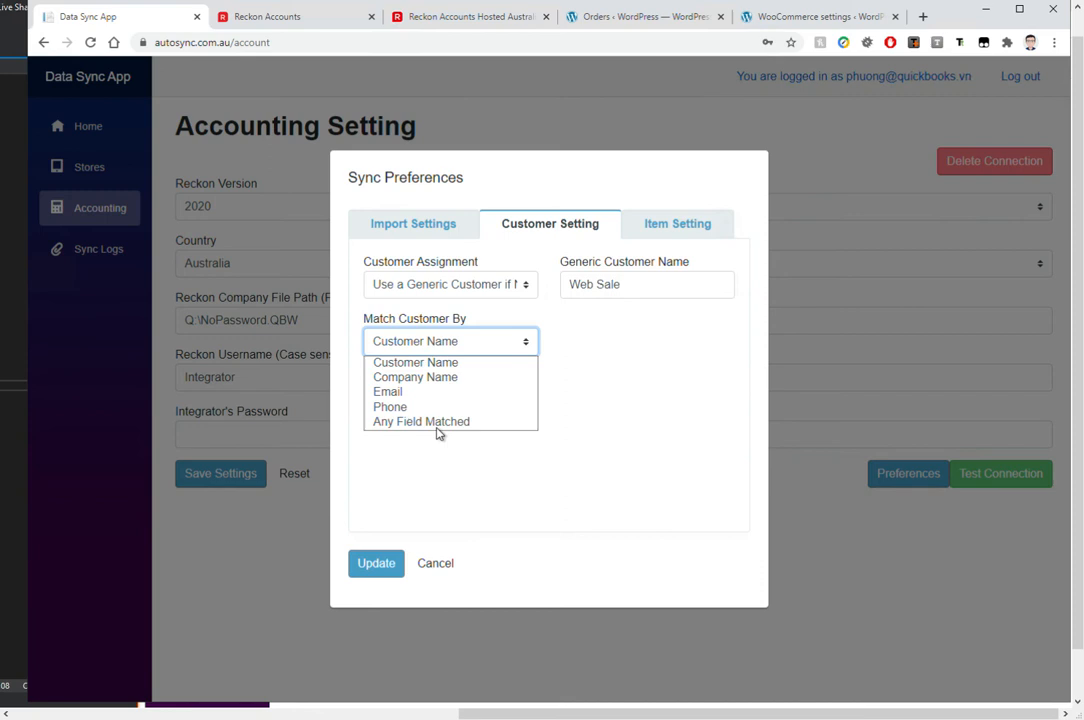
pyautogui.click(440, 364)
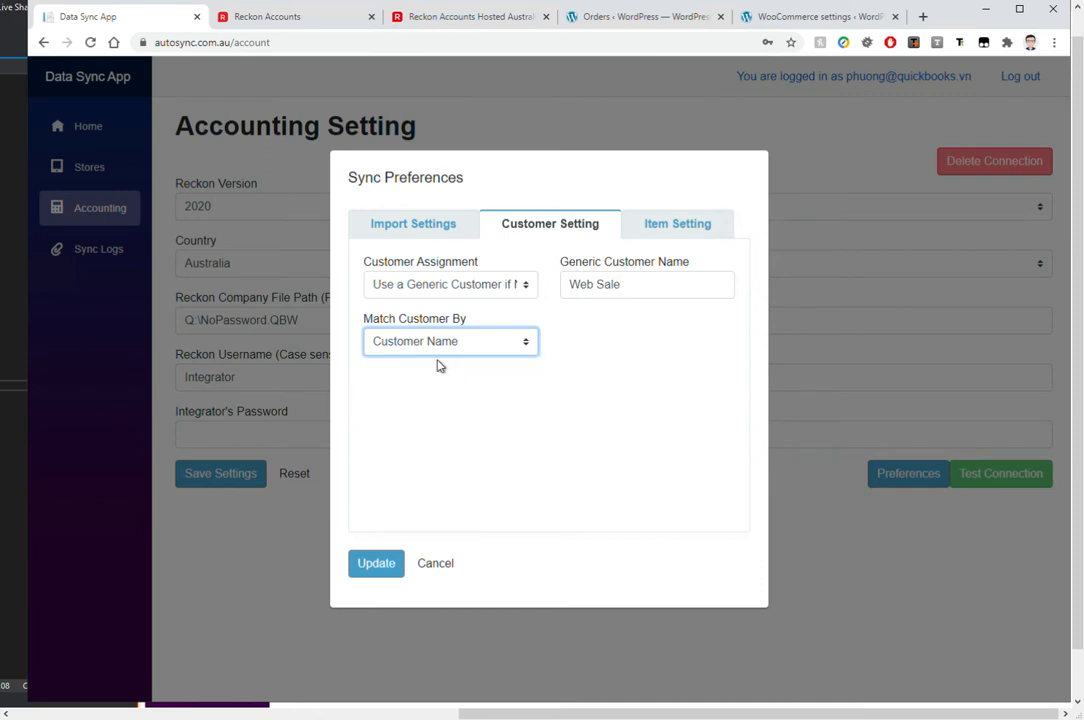
pyautogui.click(503, 392)
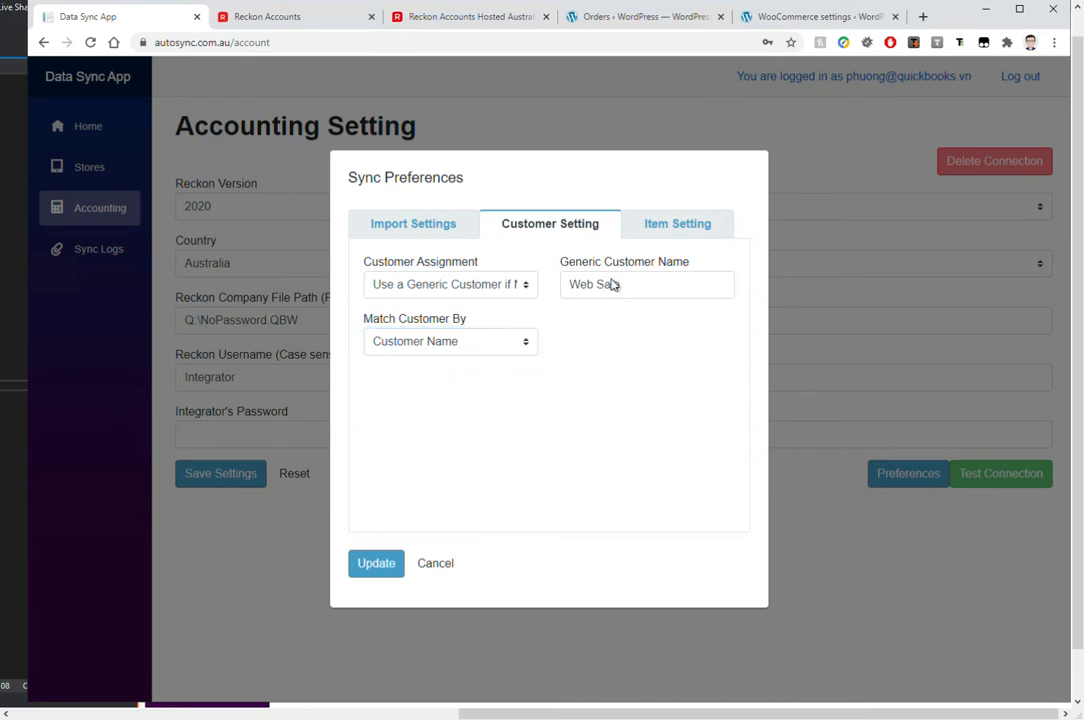
# In the item settings, set the item/product assignment to Allow To Map
pyautogui.click(670, 230)
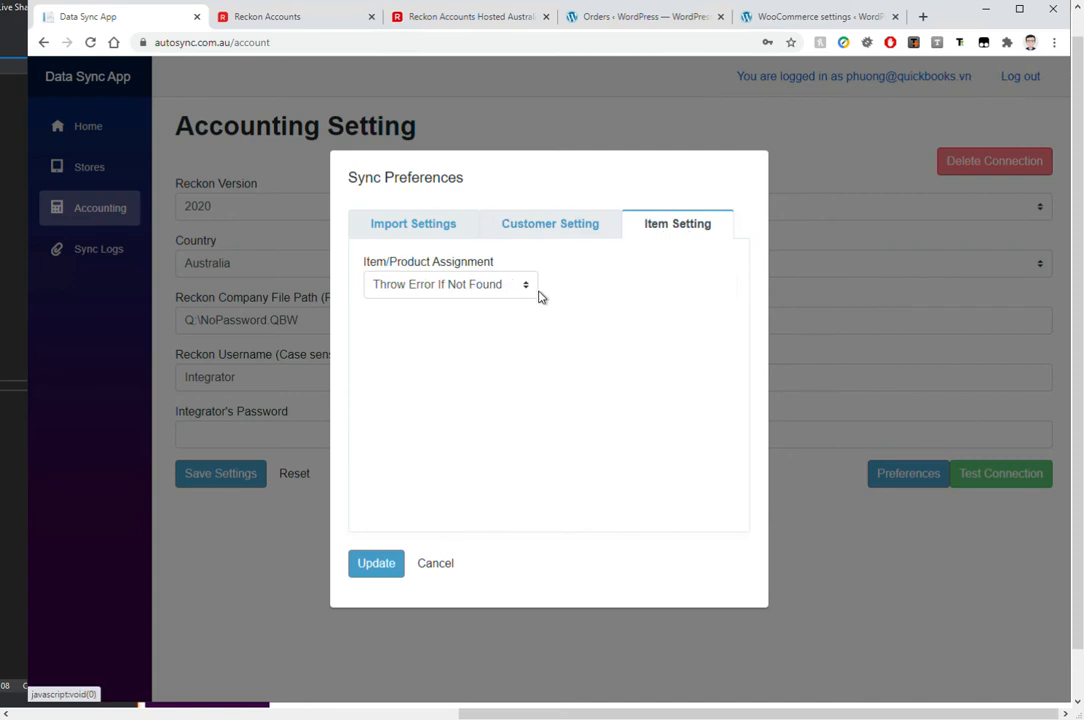
pyautogui.click(482, 292)
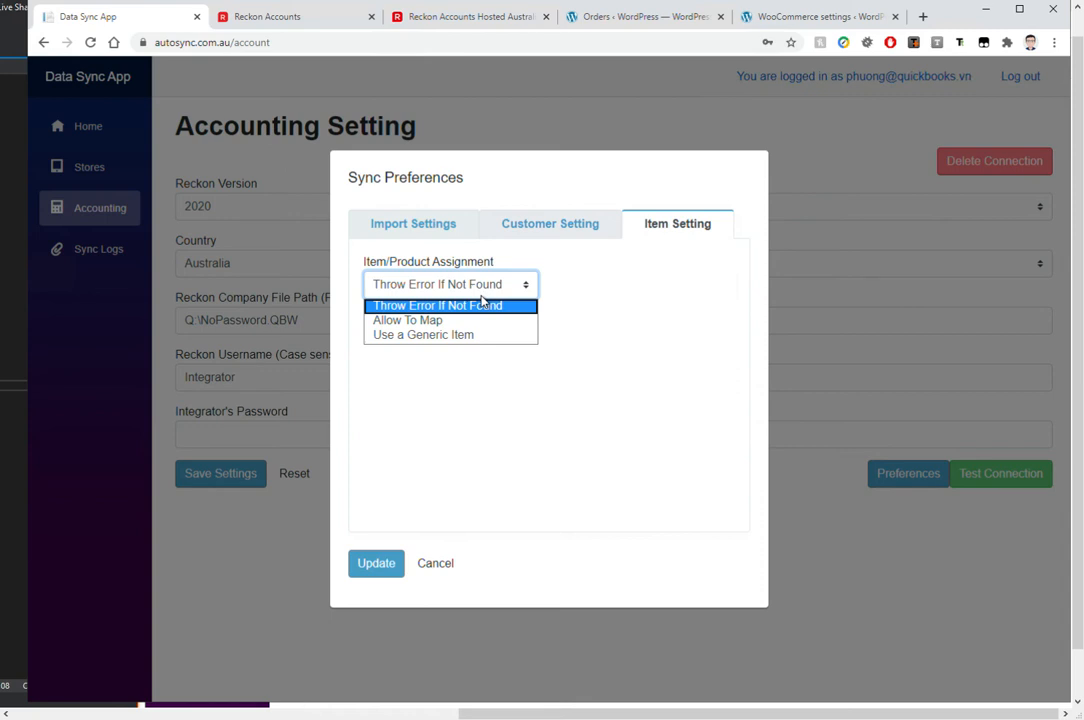
pyautogui.click(430, 326)
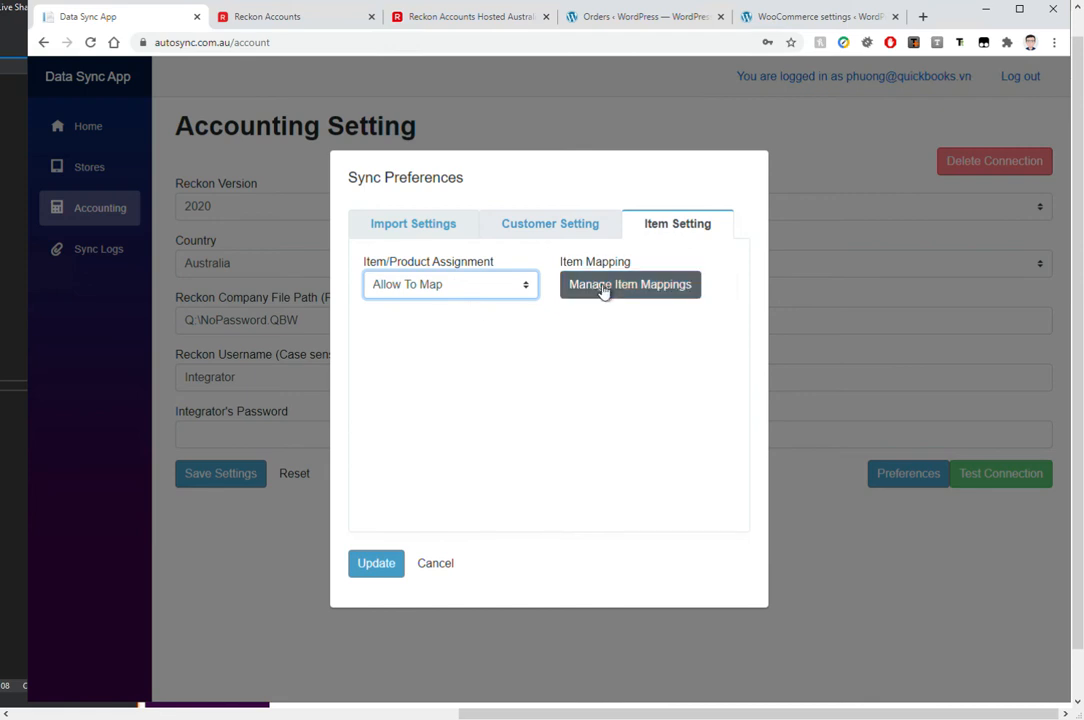
# Check the items in Reckon's item list, then return to Data Sync App and save the sync preferences
pyautogui.click(438, 20)
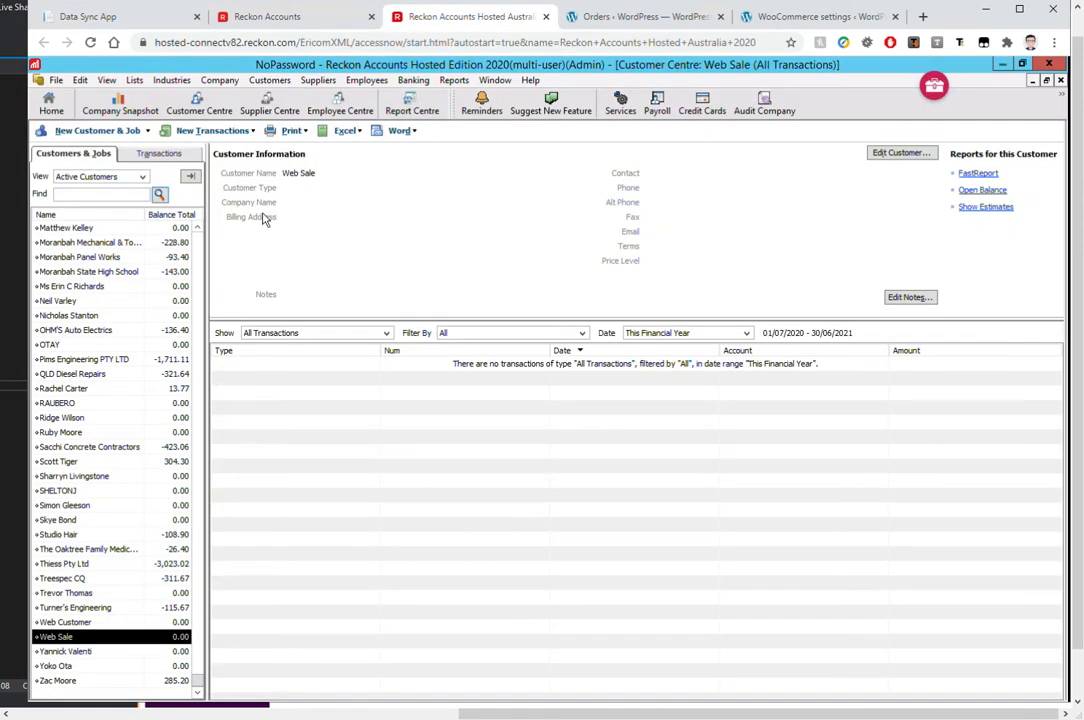
pyautogui.click(134, 81)
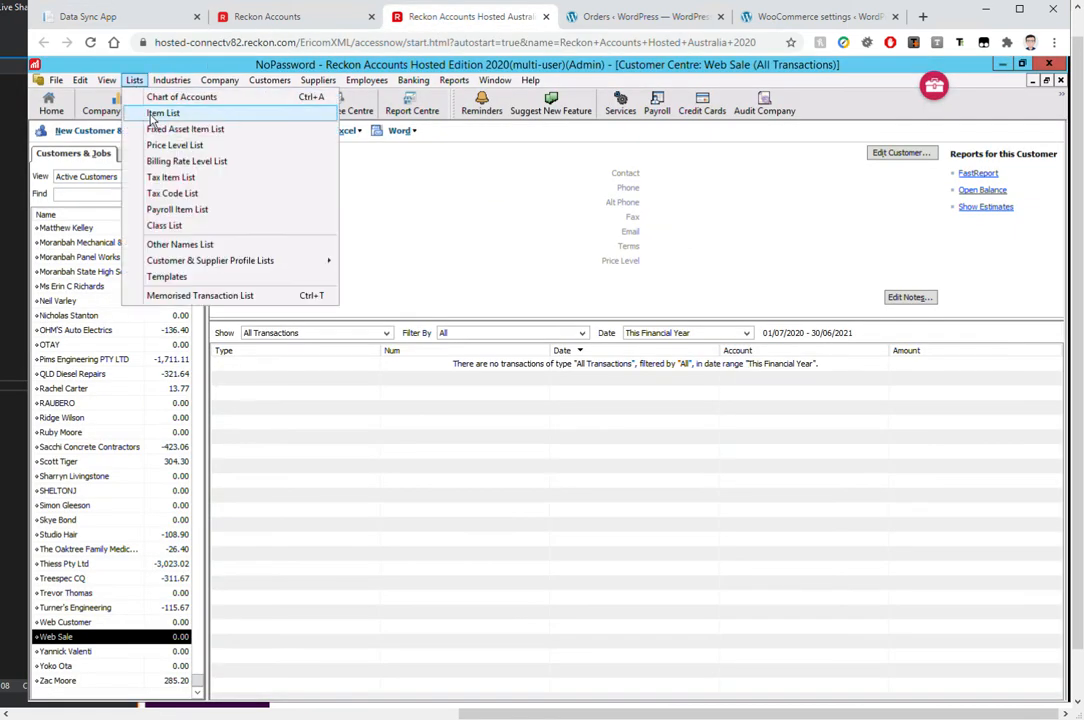
pyautogui.click(150, 111)
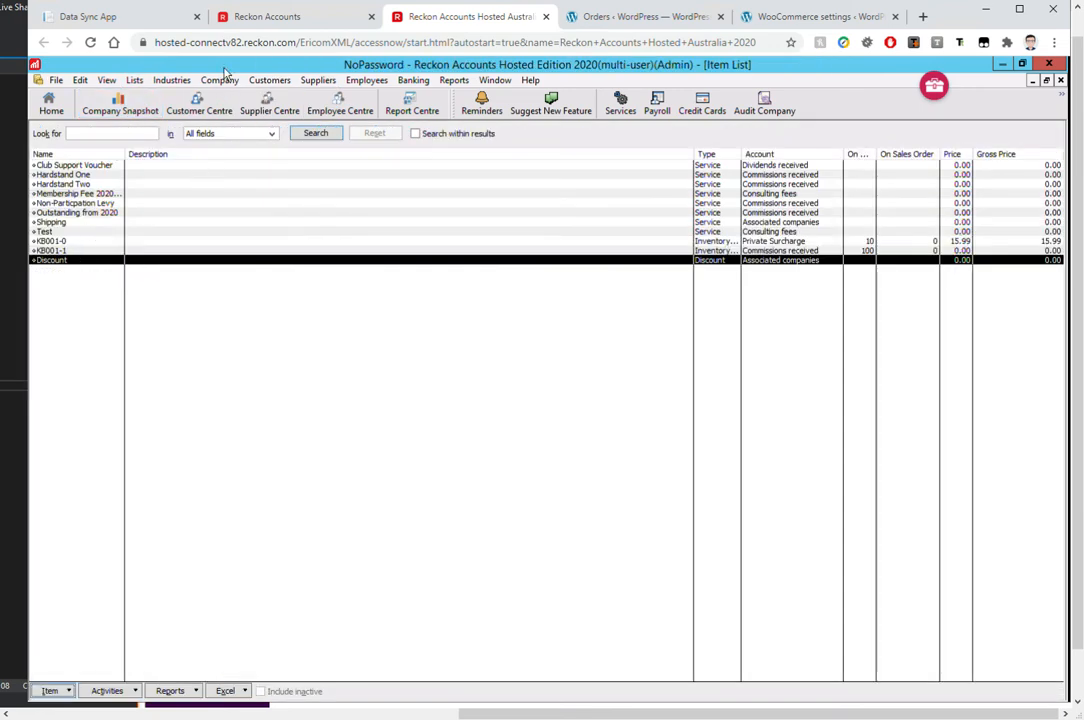
pyautogui.click(120, 28)
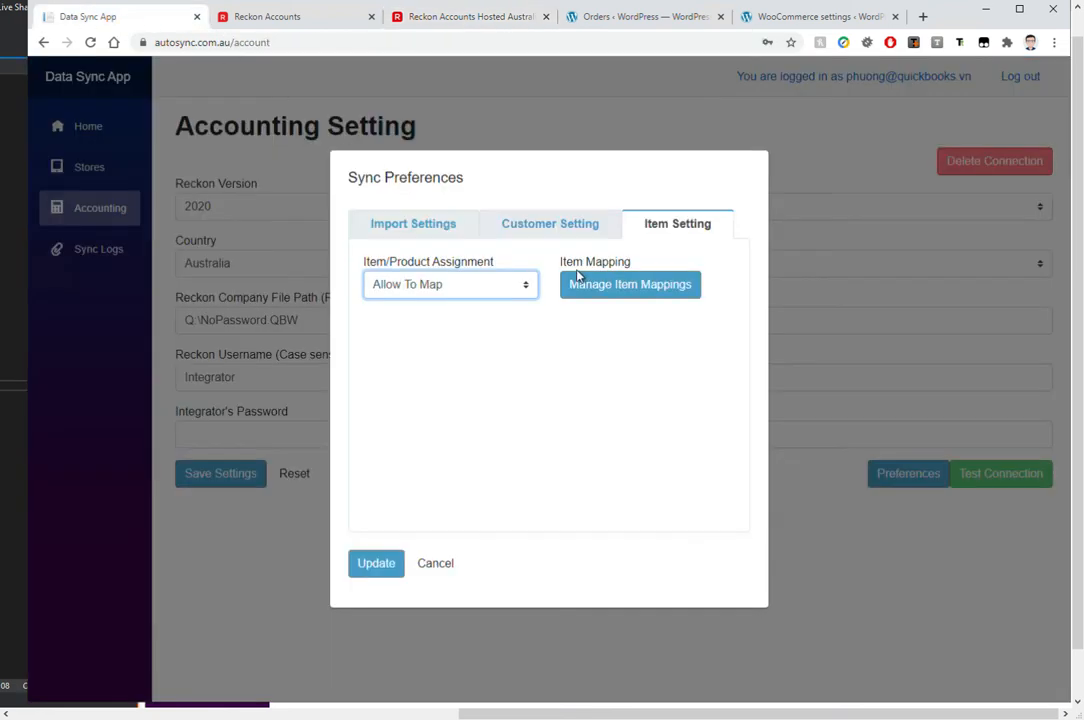
pyautogui.click(390, 565)
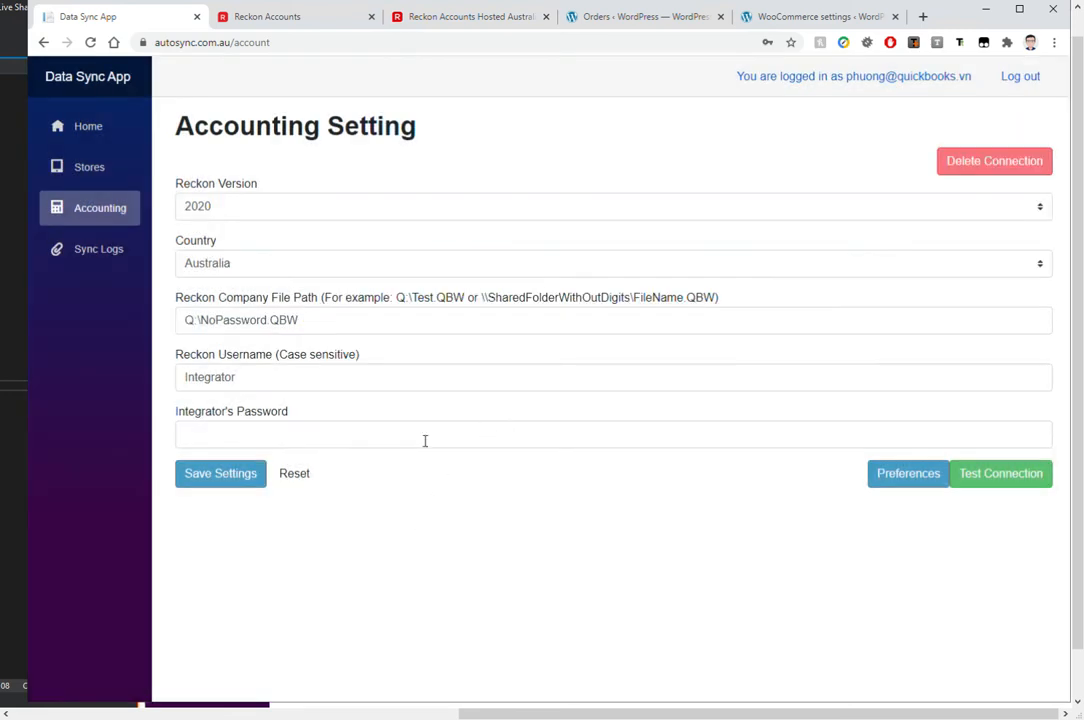
# Go to Data Sync App's home page and search for orders from 30/06/2020 to 03/07/2020
pyautogui.click(111, 171)
pyautogui.click(111, 143)
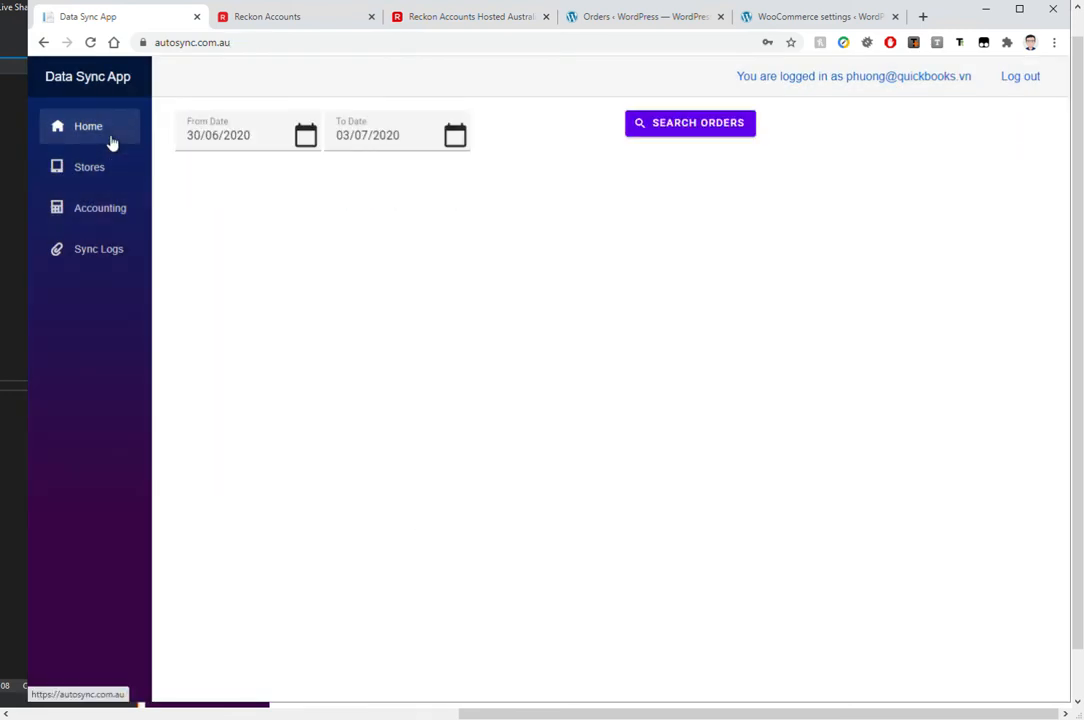
pyautogui.click(306, 147)
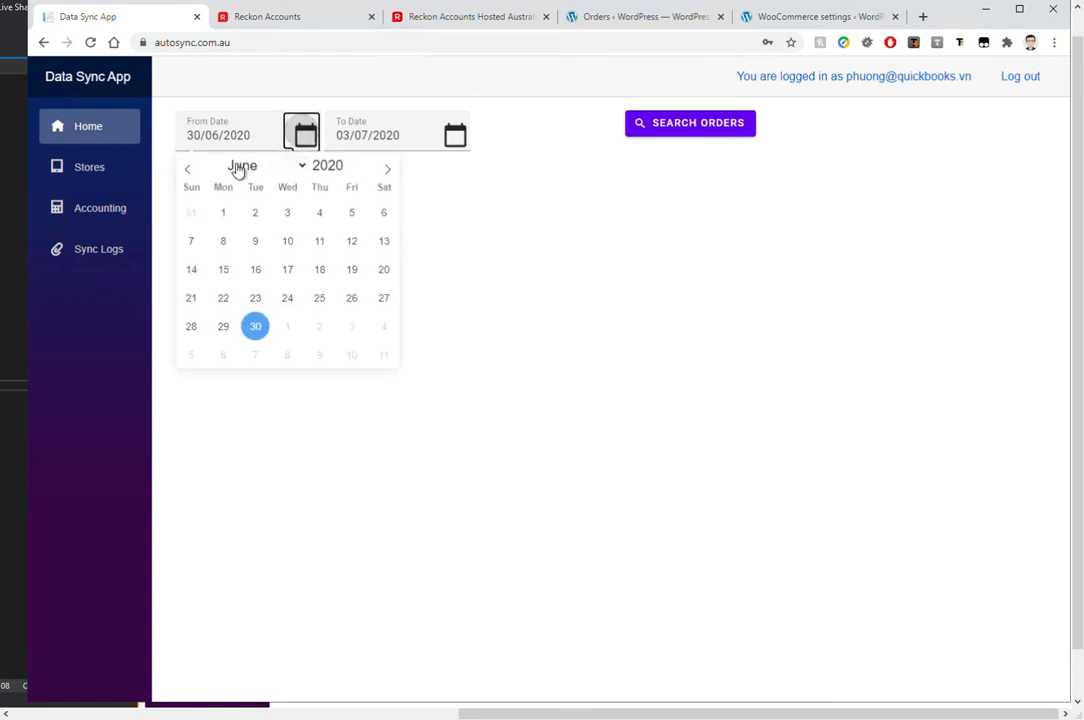
pyautogui.click(240, 165)
pyautogui.click(261, 232)
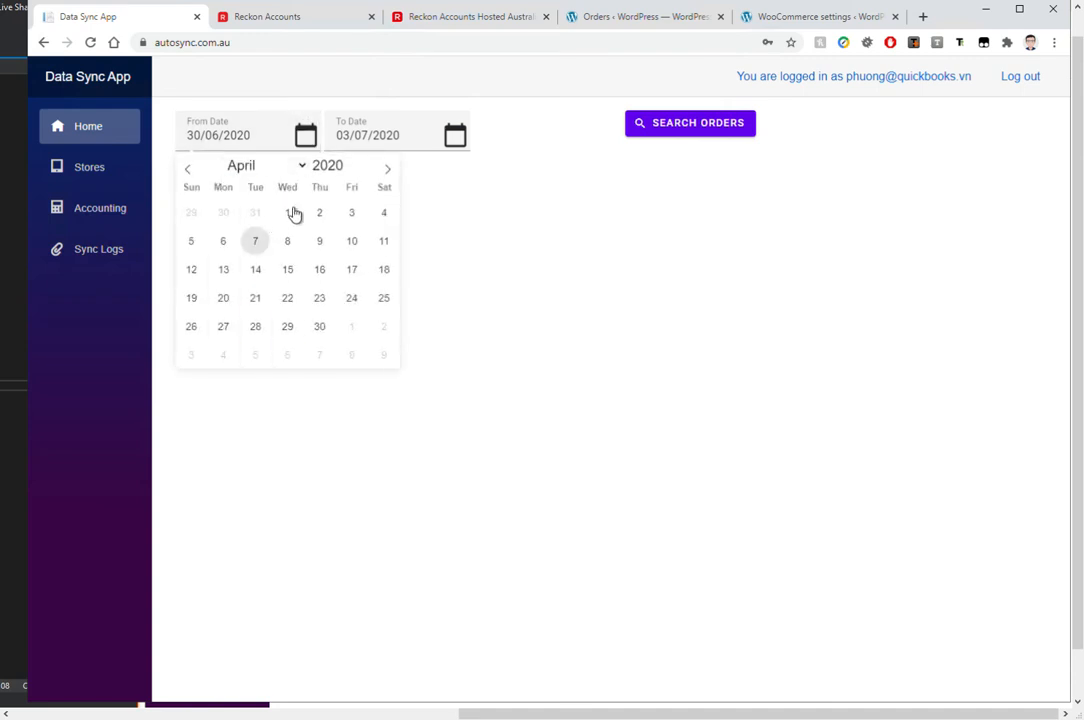
pyautogui.click(612, 169)
pyautogui.click(690, 124)
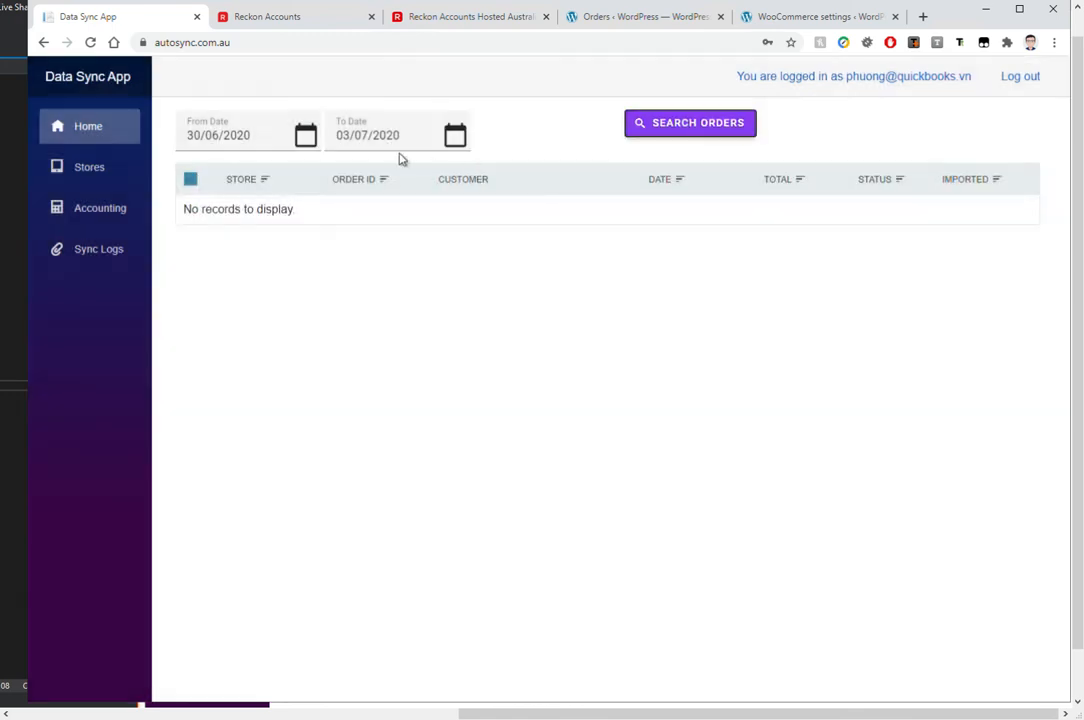
# Set the order search's start date to 25/03/2020 and search the orders again
pyautogui.click(305, 135)
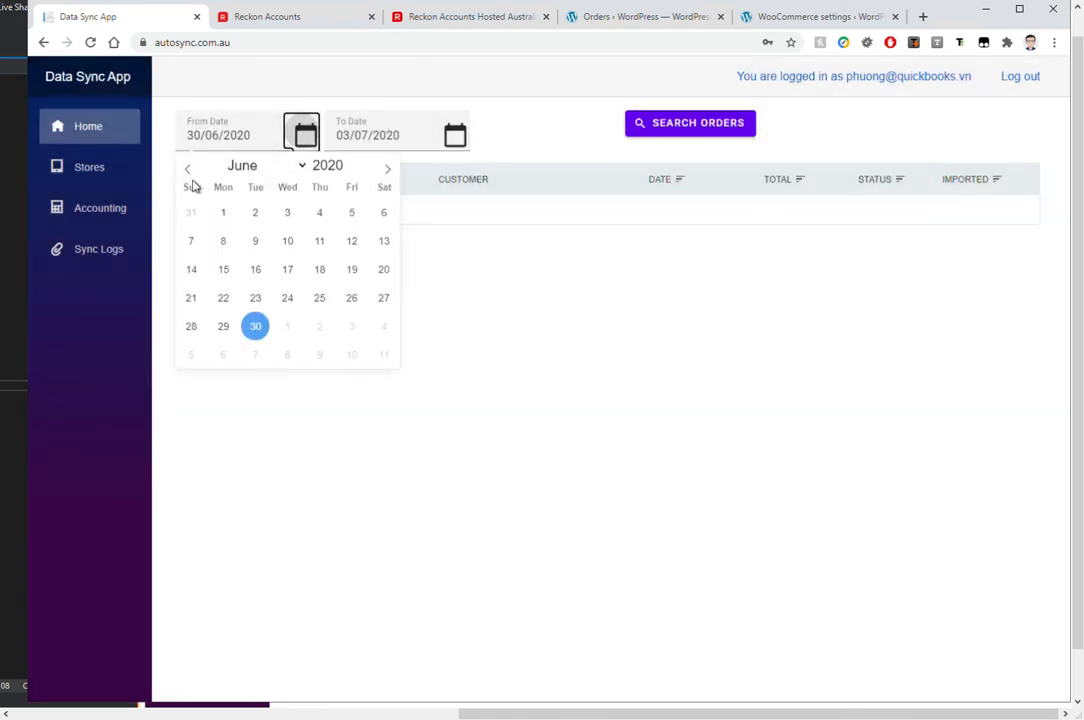
pyautogui.click(266, 167)
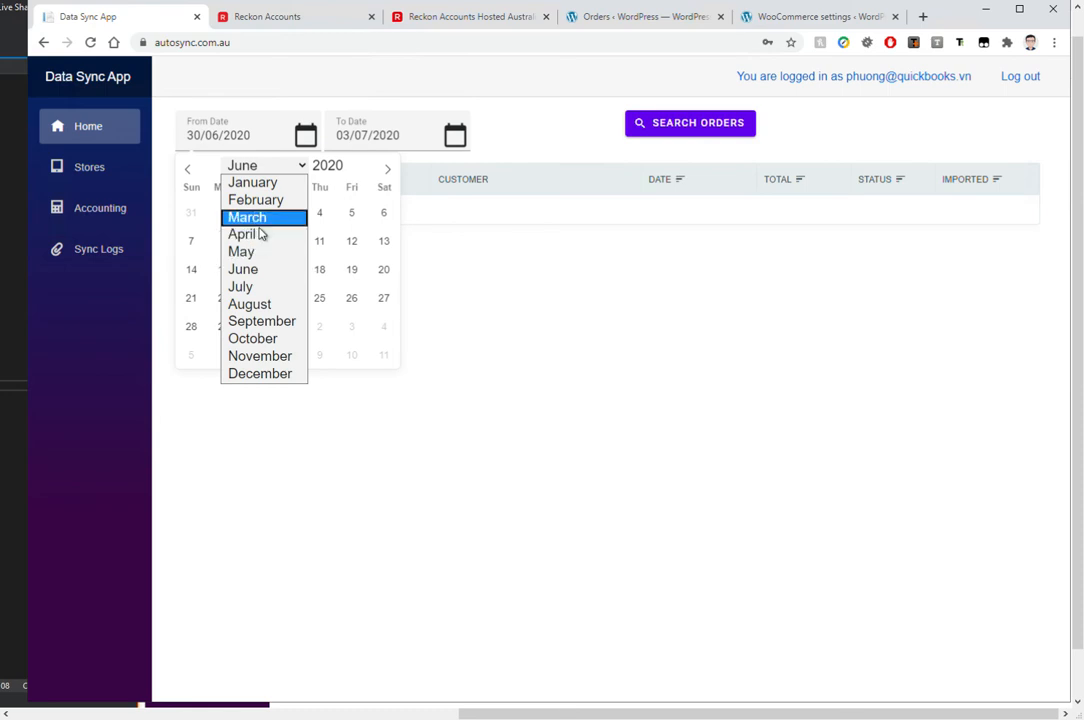
pyautogui.click(255, 218)
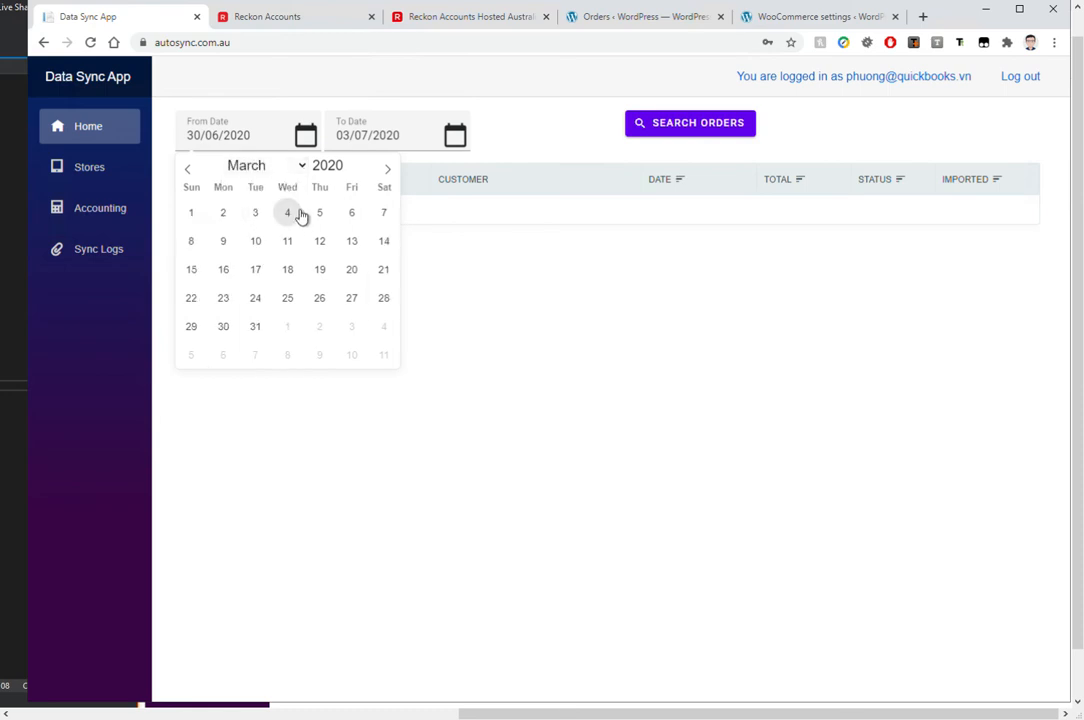
pyautogui.click(290, 303)
pyautogui.click(691, 132)
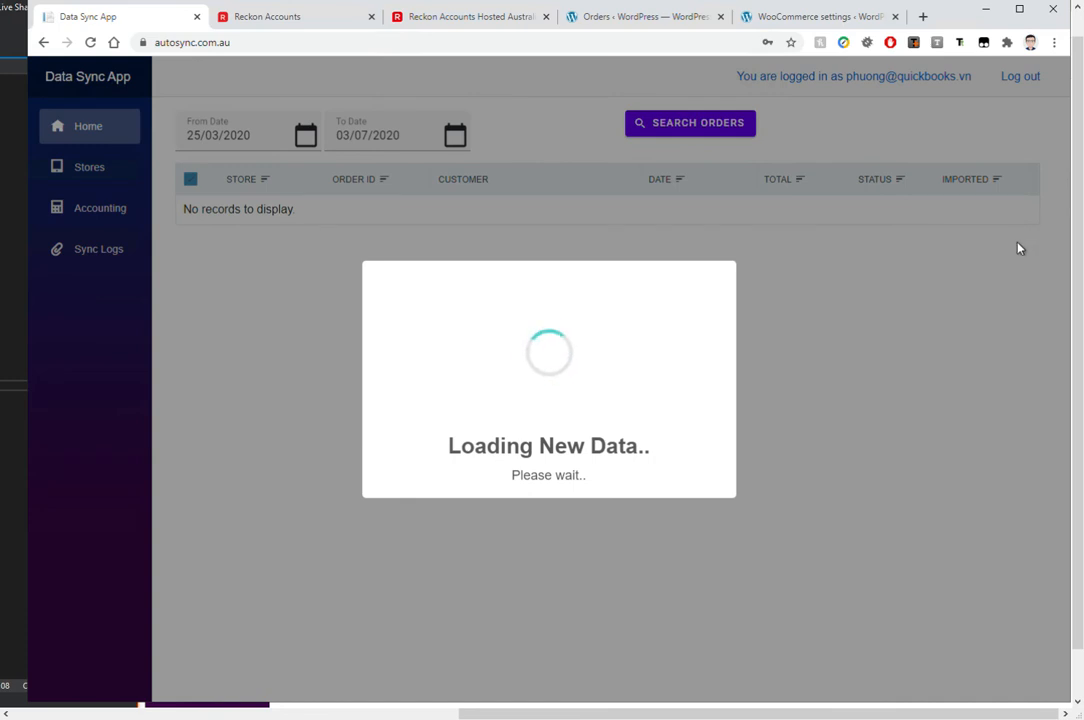
# Switch to Reckon's Customer Centre and show the Web Sale customer's transactions for all dates
pyautogui.click(440, 22)
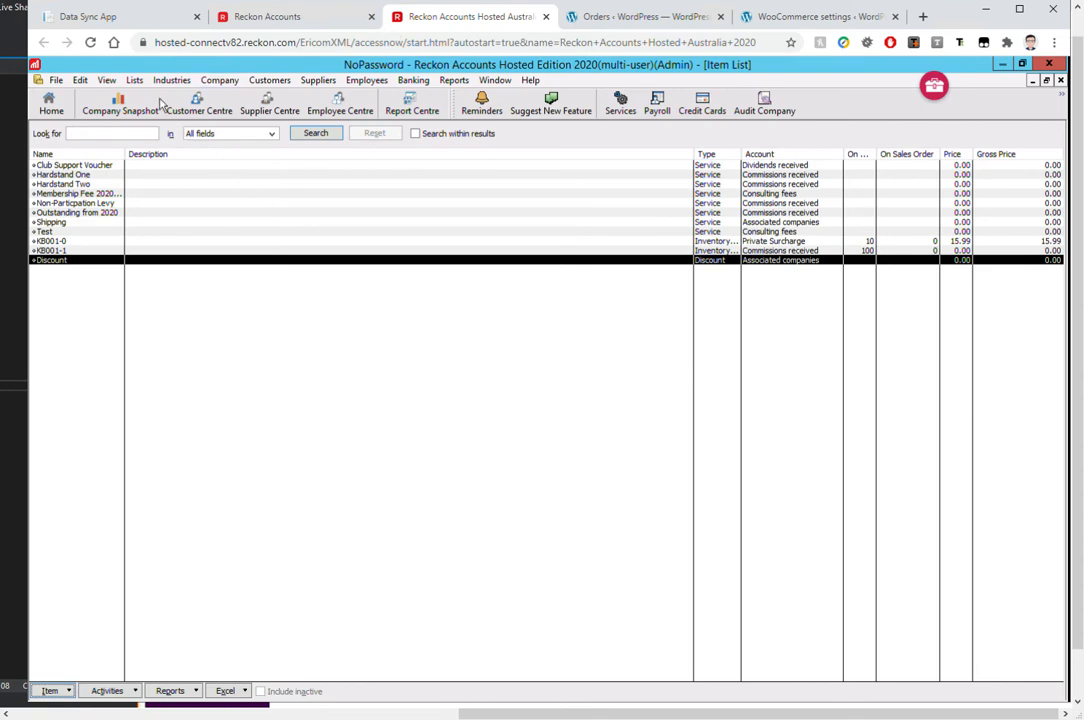
pyautogui.click(200, 110)
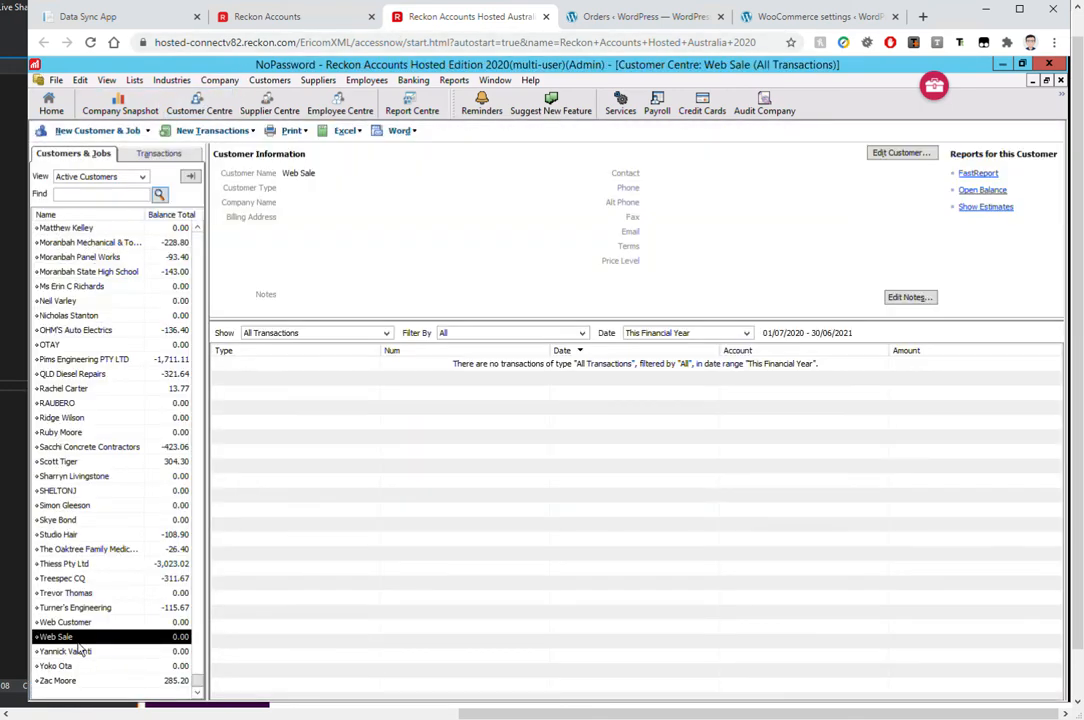
pyautogui.click(336, 427)
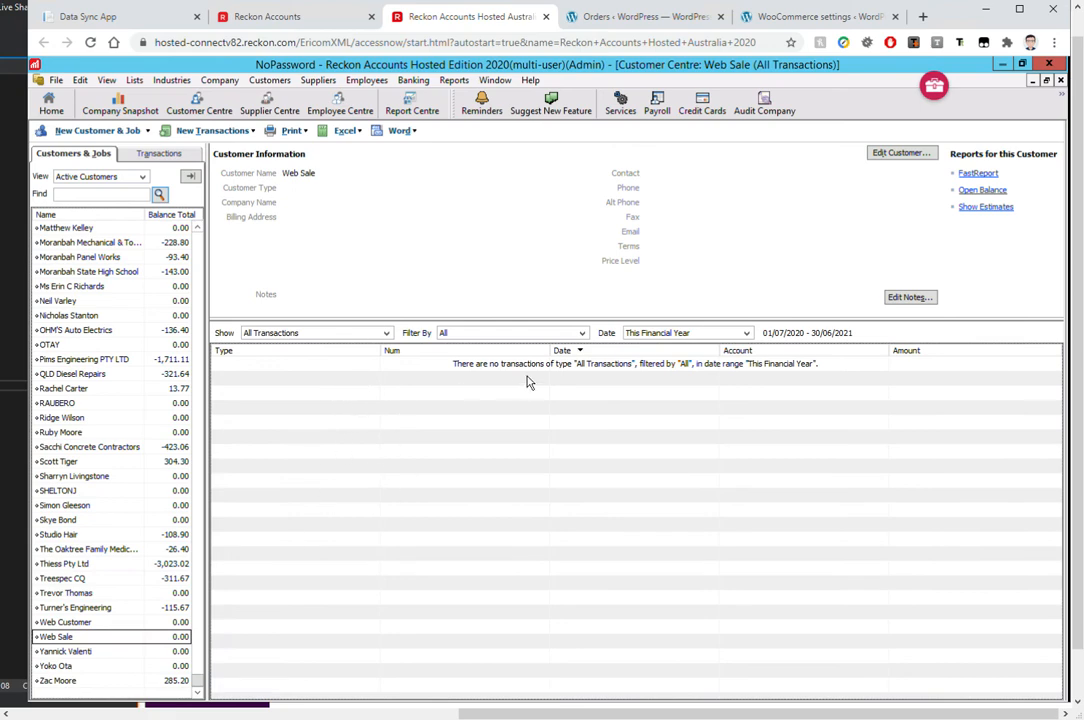
pyautogui.click(139, 22)
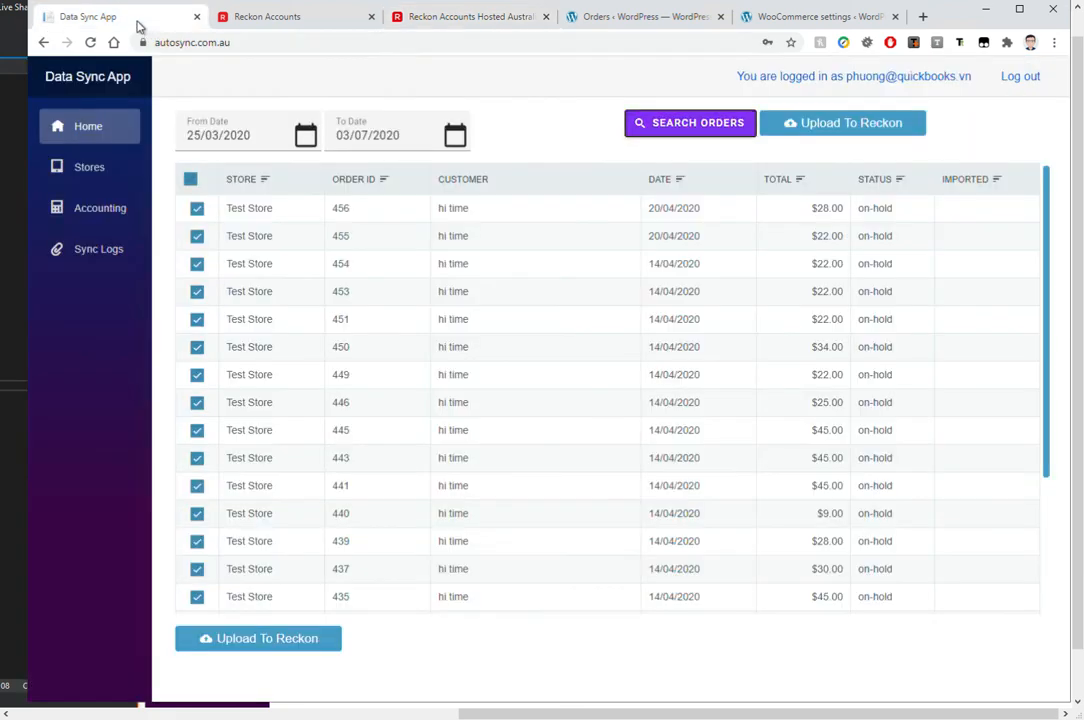
pyautogui.click(440, 14)
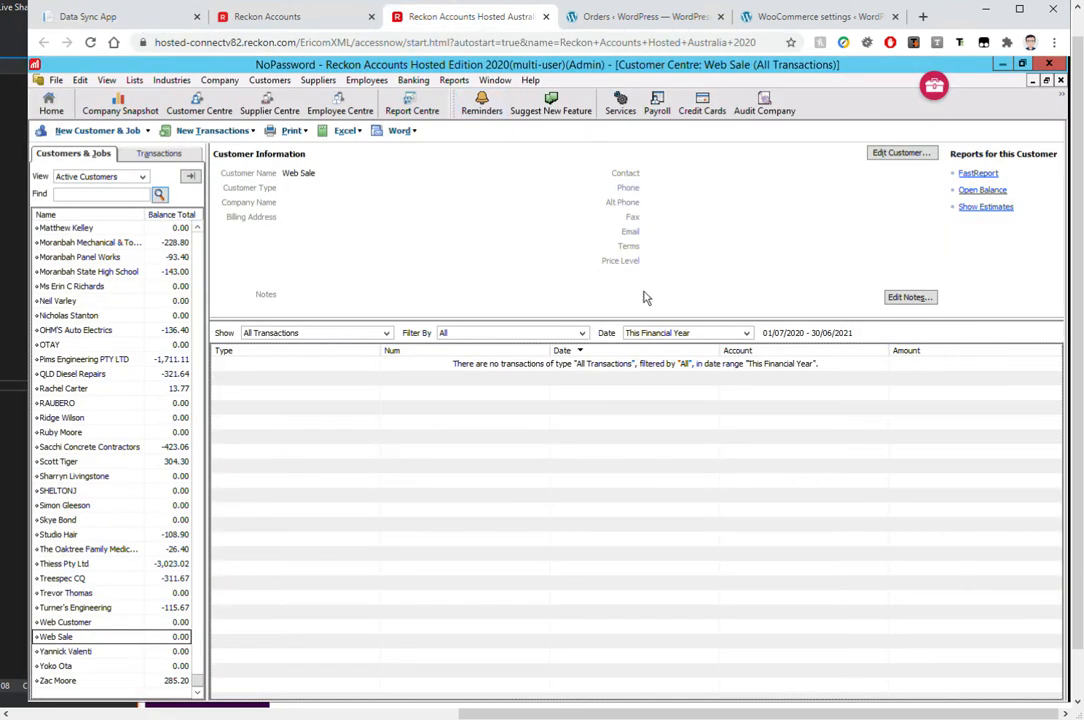
pyautogui.click(686, 333)
pyautogui.scroll(2, 683, 402)
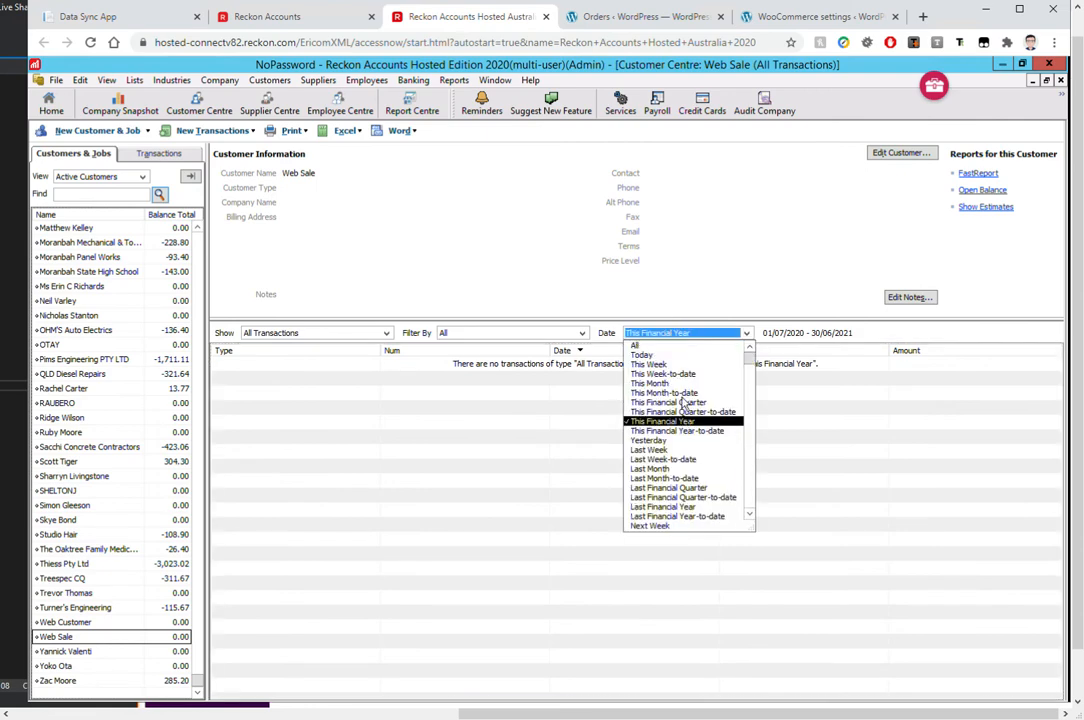
pyautogui.click(640, 345)
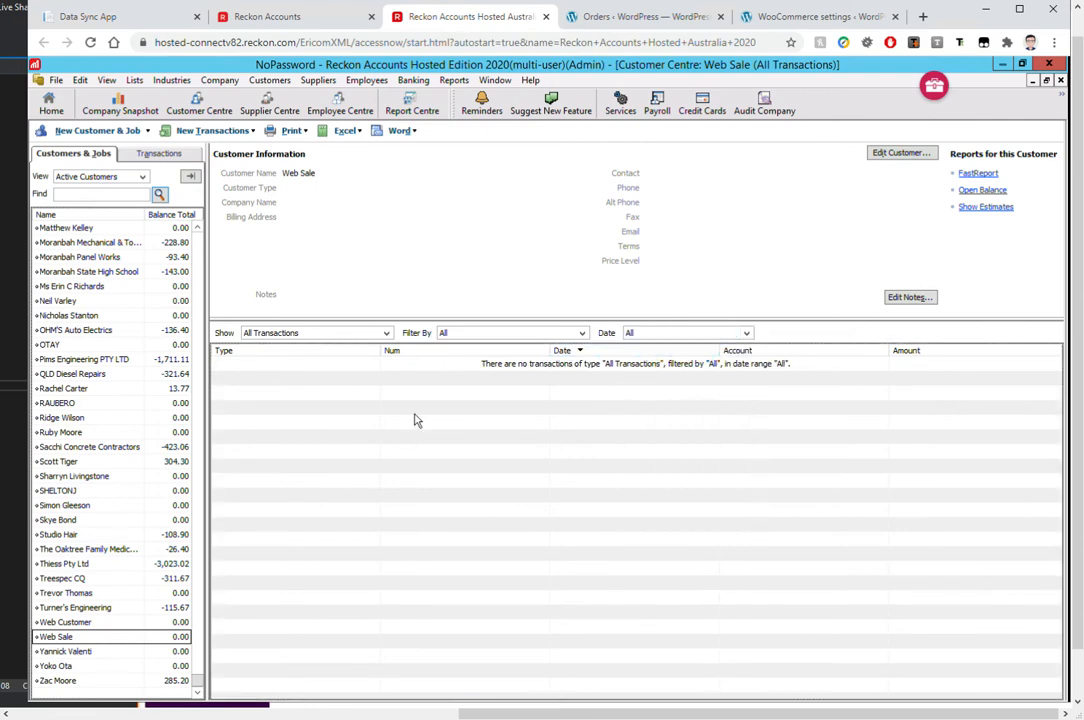
# Return to Data Sync App, select only the two orders dated 20/04/2020 and upload them to Reckon
pyautogui.click(142, 26)
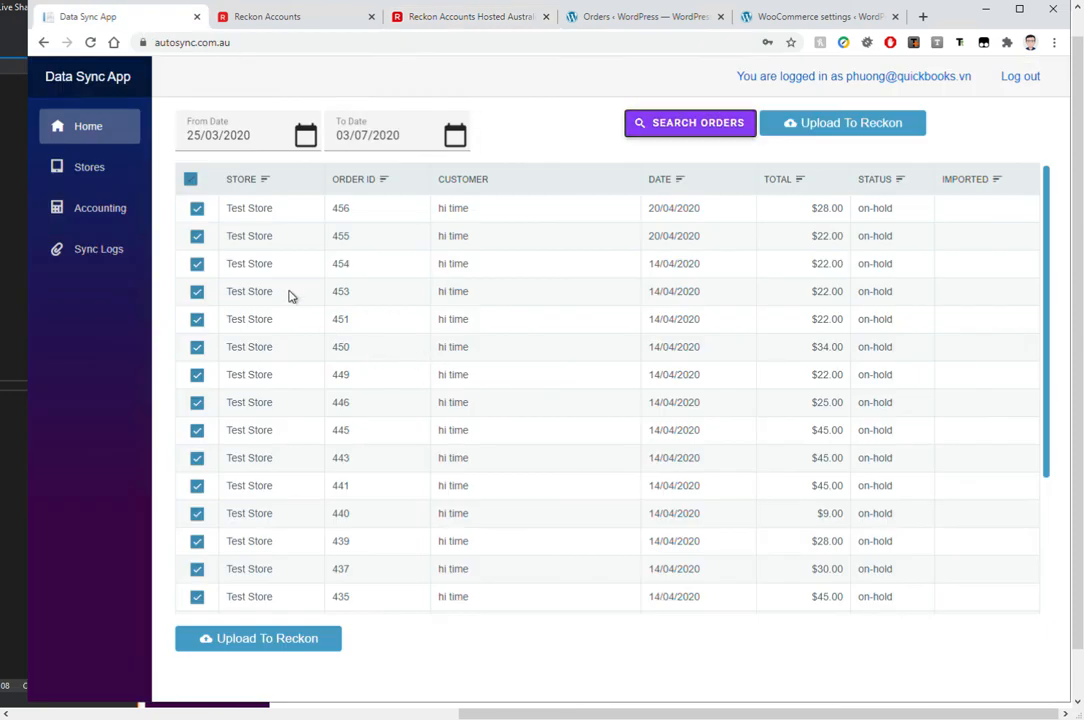
pyautogui.click(198, 209)
pyautogui.click(198, 237)
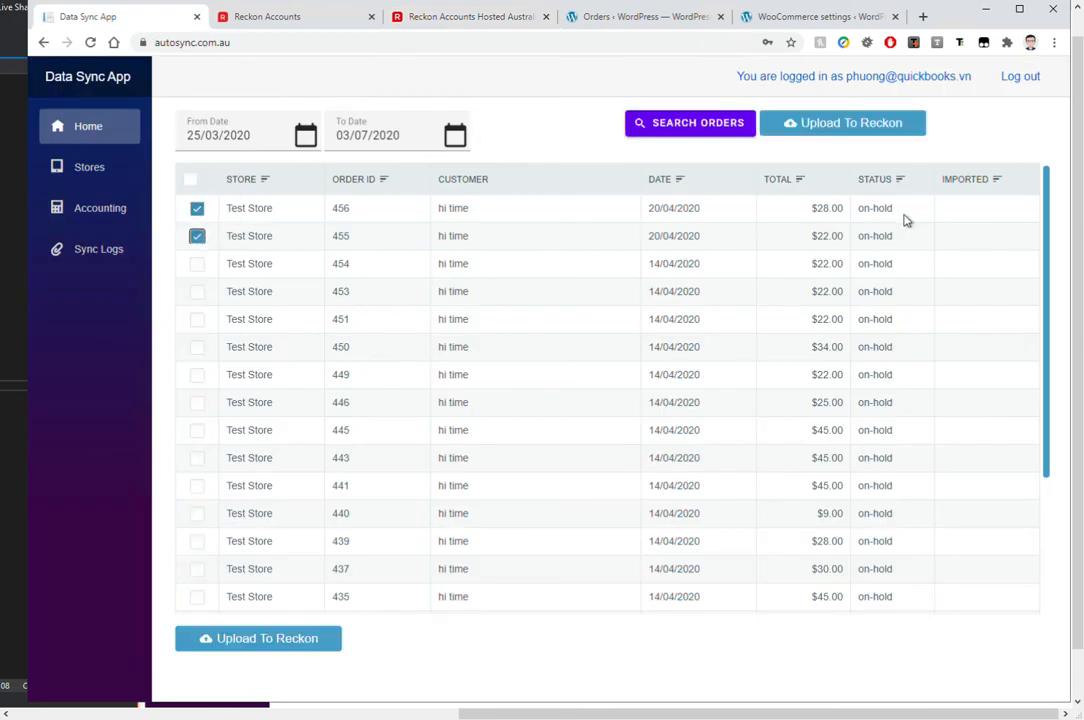
pyautogui.click(197, 208)
pyautogui.click(197, 236)
pyautogui.click(197, 208)
pyautogui.click(197, 236)
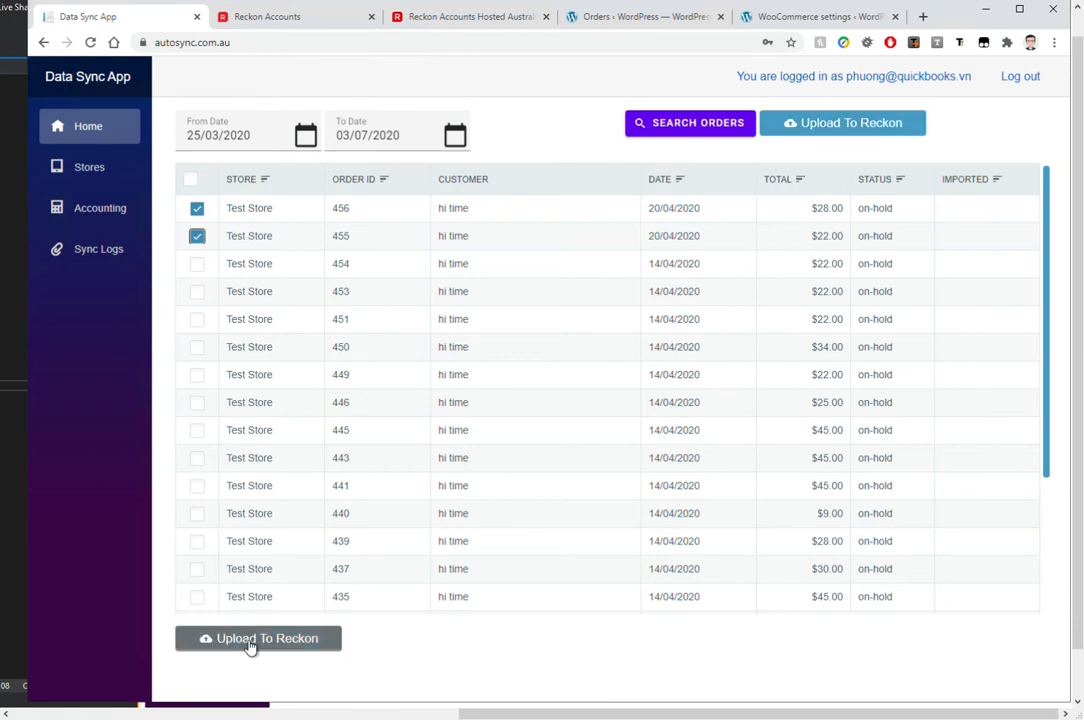
pyautogui.click(872, 128)
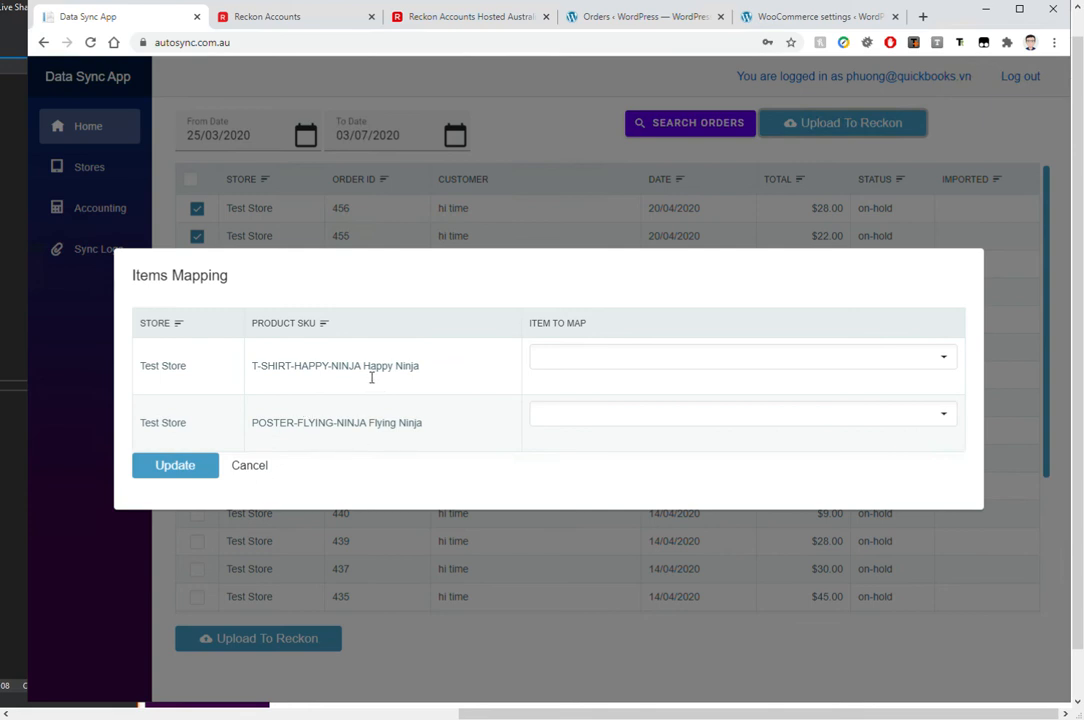
# Map T-SHIRT-HAPPY-NINJA to Hardstand One and POSTER-FLYING-NINJA to Hardstand Two, then apply the item mapping
pyautogui.moveTo(368, 377); pyautogui.dragTo(373, 435)
pyautogui.click(633, 366)
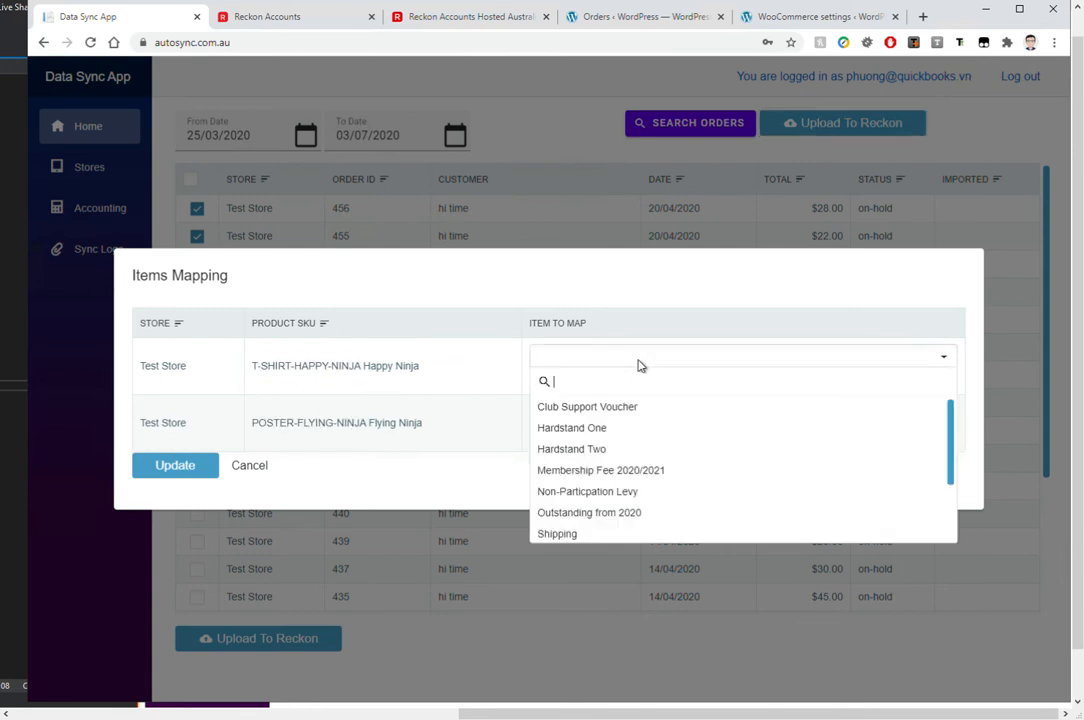
pyautogui.click(598, 428)
pyautogui.click(612, 416)
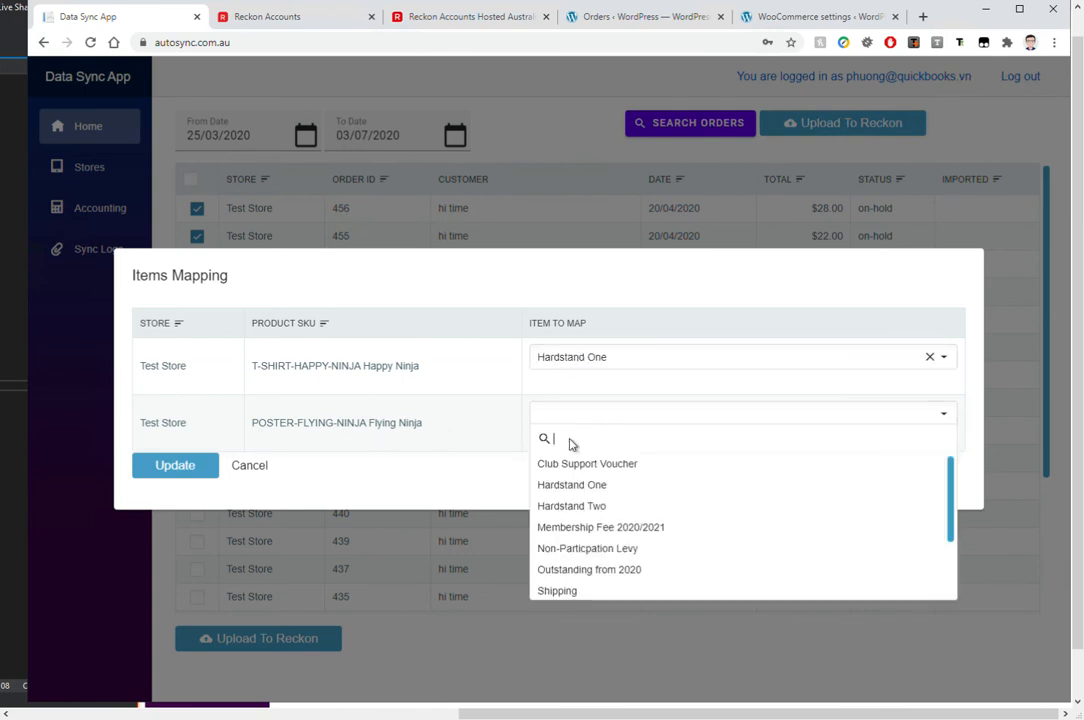
pyautogui.click(610, 508)
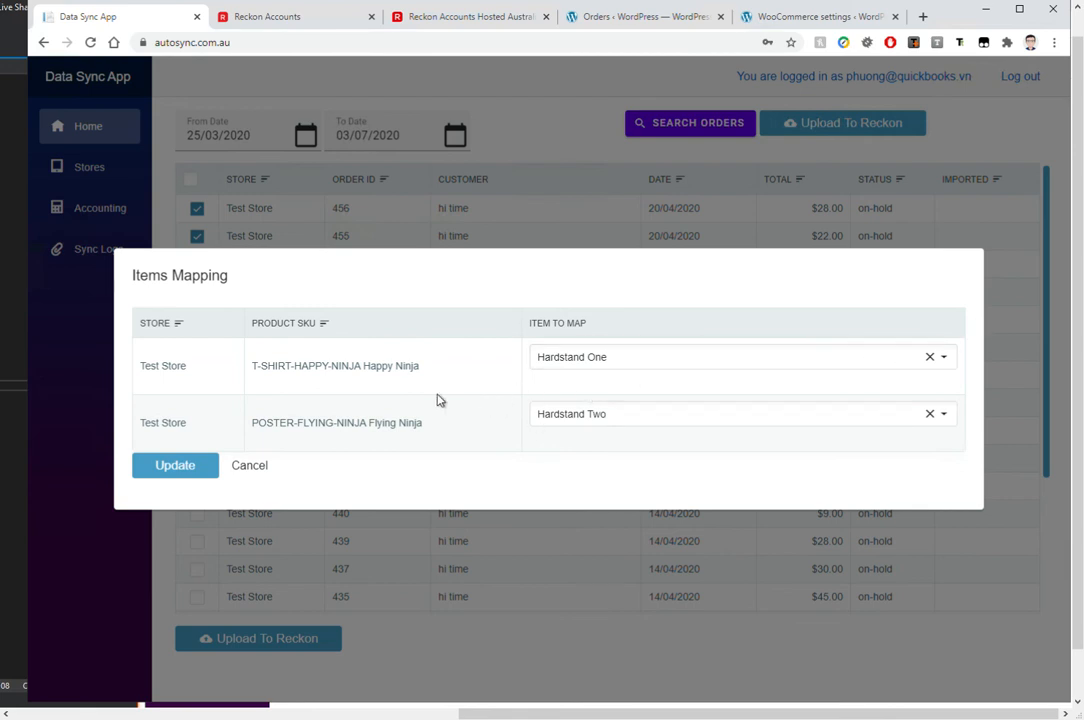
pyautogui.click(168, 468)
pyautogui.click(184, 479)
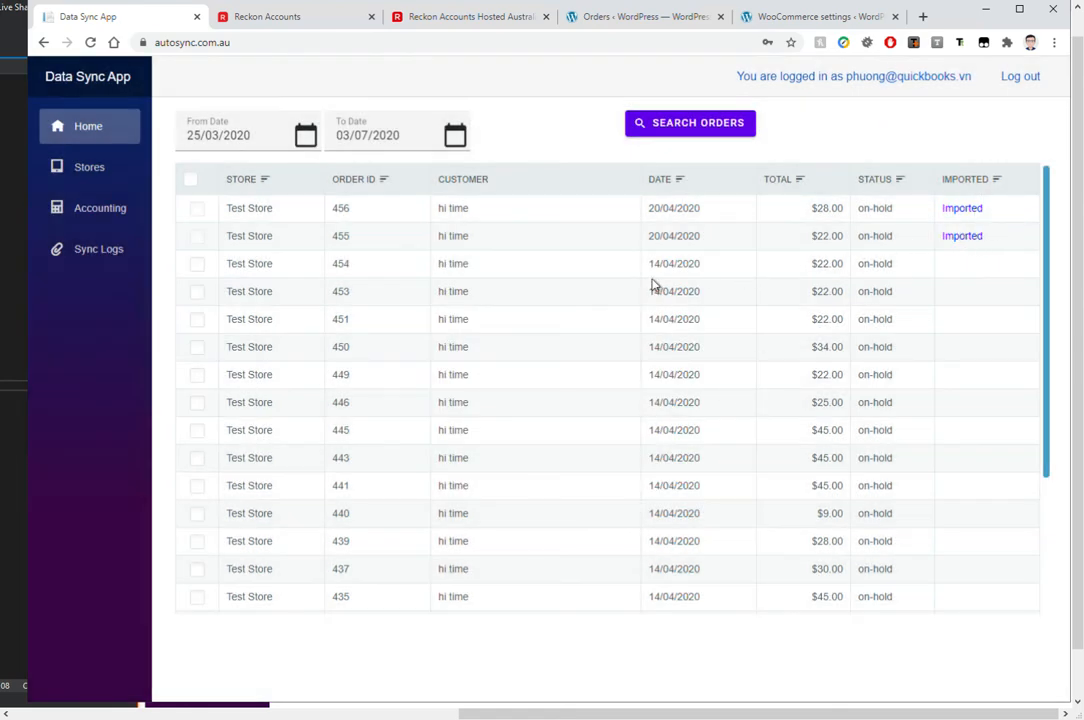
# Switch to Reckon, refresh the Web Sale customer's transactions and open the 28.00 tax invoice
pyautogui.doubleClick(344, 220)
pyautogui.click(458, 17)
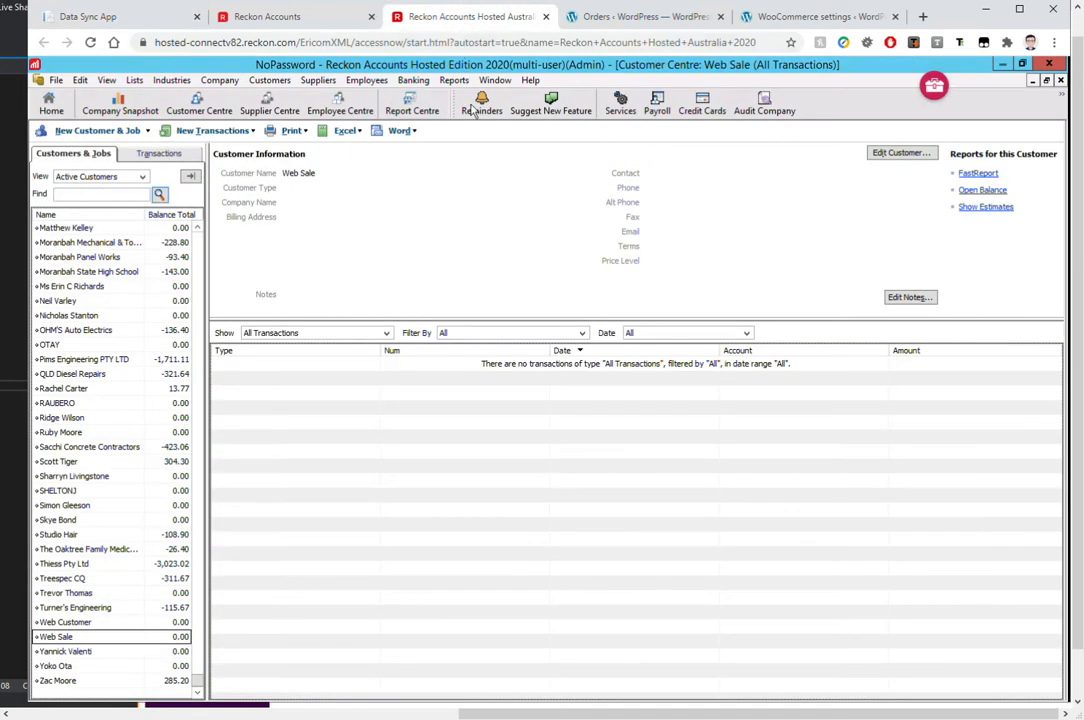
pyautogui.click(86, 623)
pyautogui.click(82, 638)
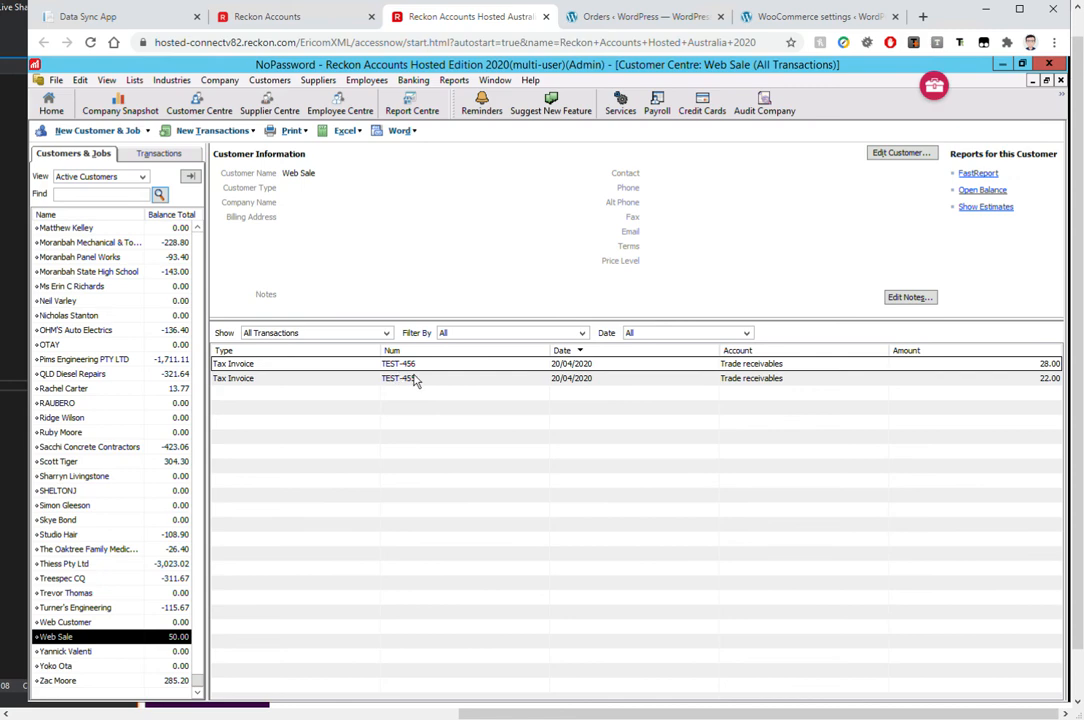
pyautogui.doubleClick(430, 365)
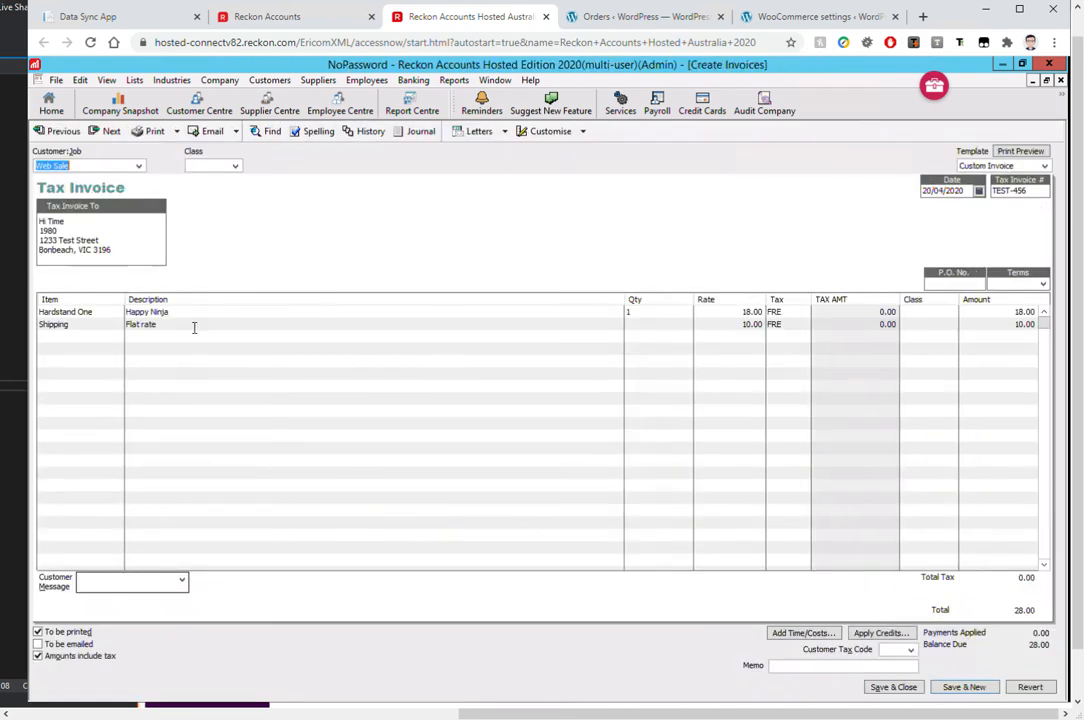
# Examine the invoice's product and shipping lines, rate, customer and billing address
pyautogui.click(114, 318)
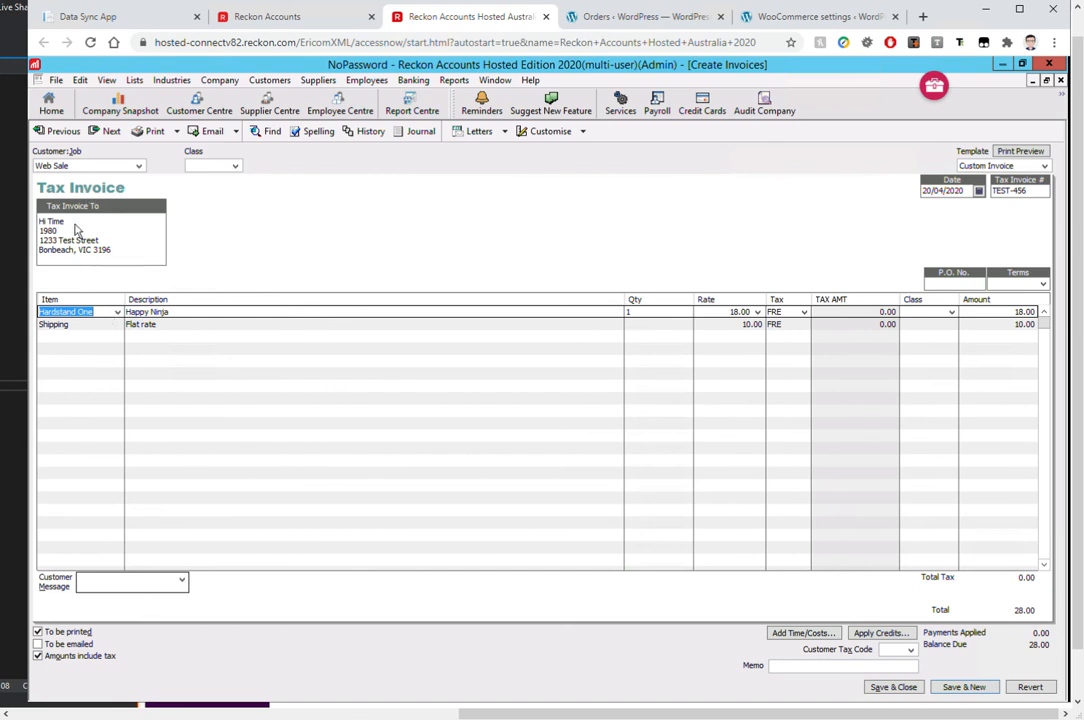
pyautogui.click(121, 329)
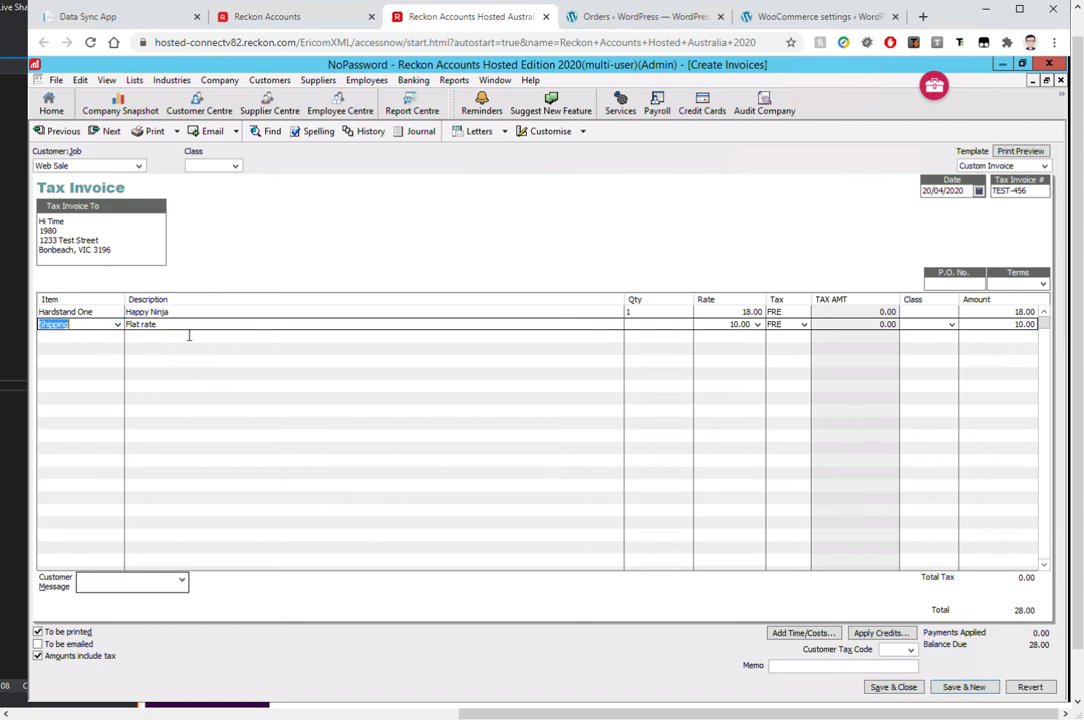
pyautogui.click(738, 312)
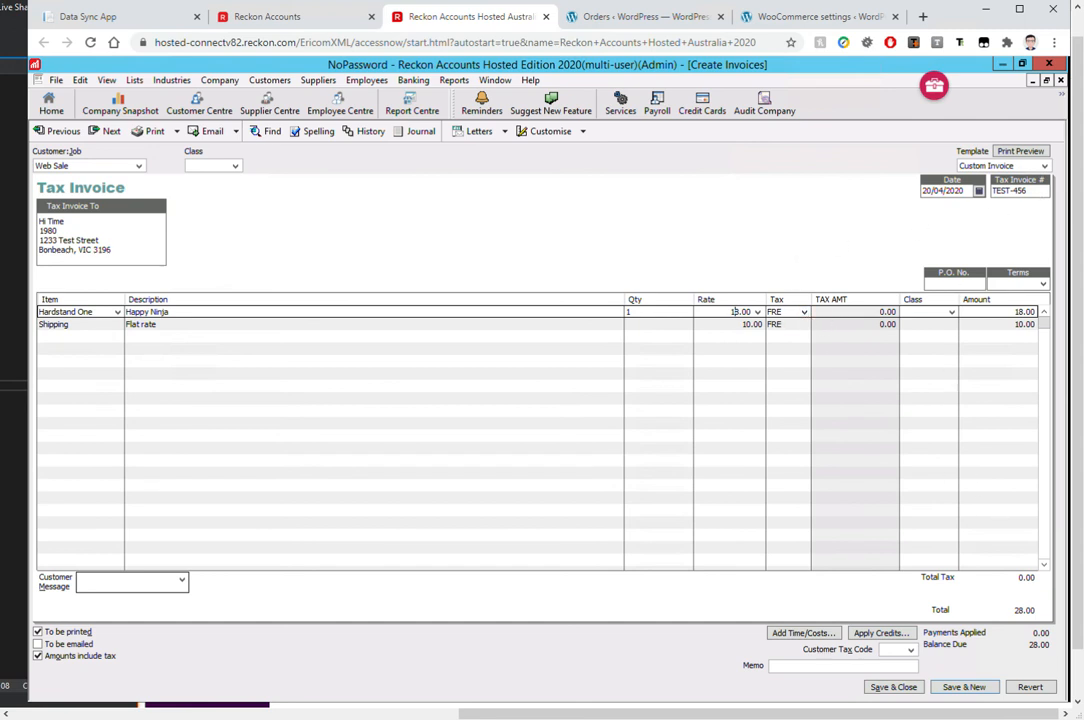
pyautogui.press('Escape')
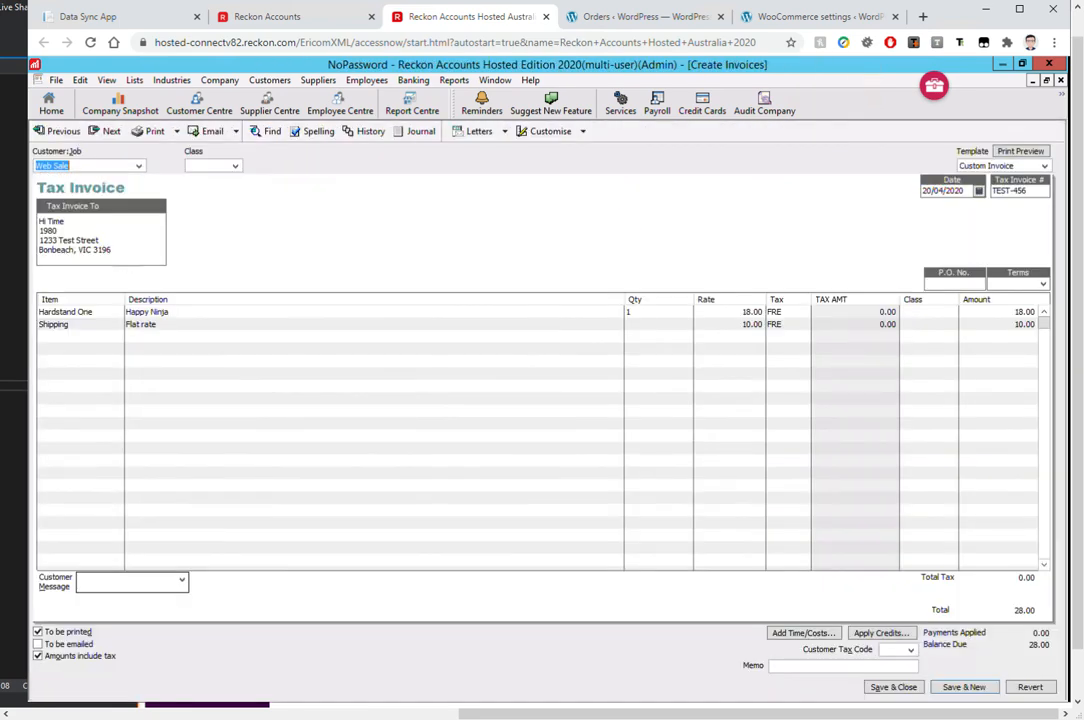
pyautogui.click(42, 230)
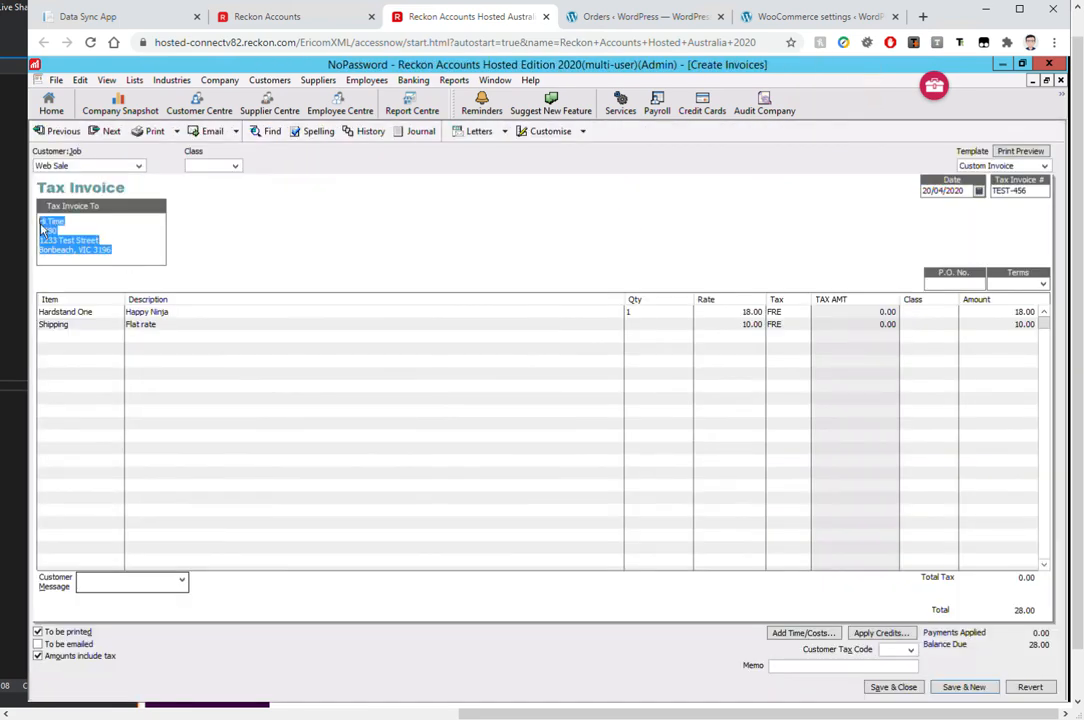
pyautogui.click(74, 167)
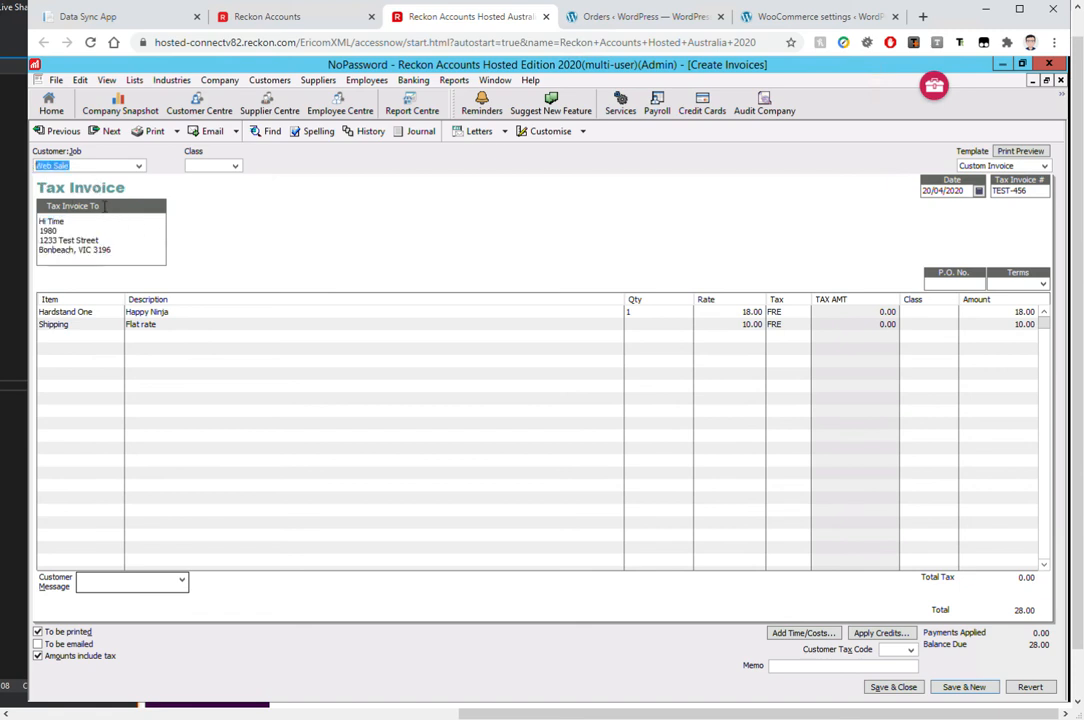
pyautogui.moveTo(115, 257); pyautogui.dragTo(41, 221)
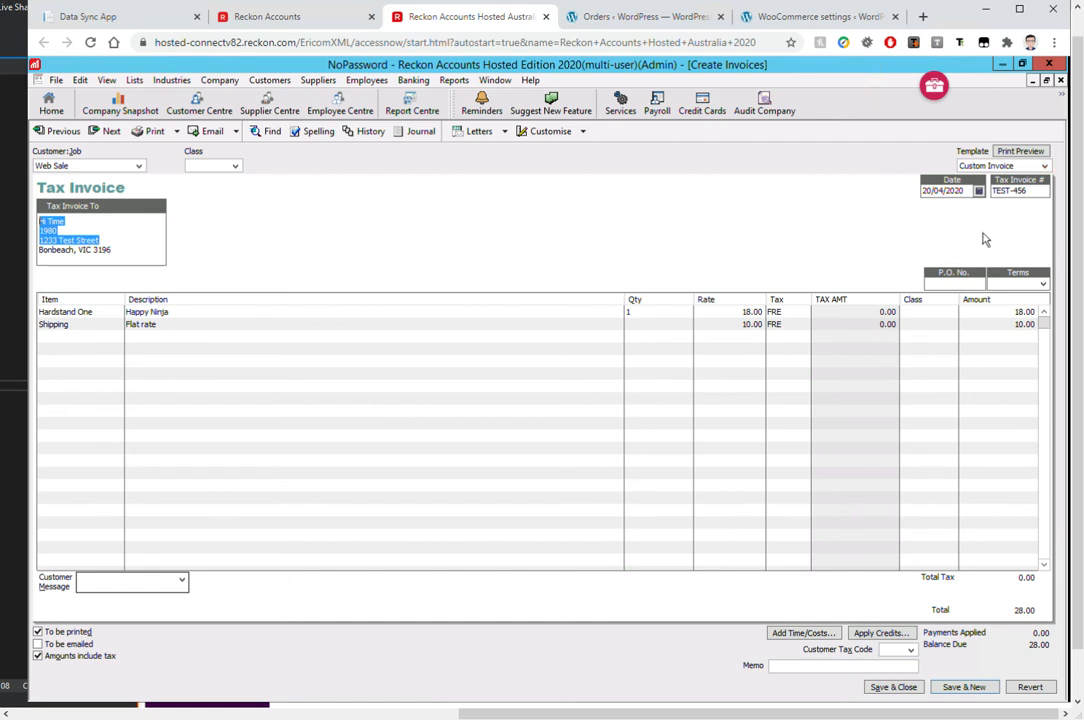
# Check the template and number fields on the invoice, then close it without changes
pyautogui.click(1045, 167)
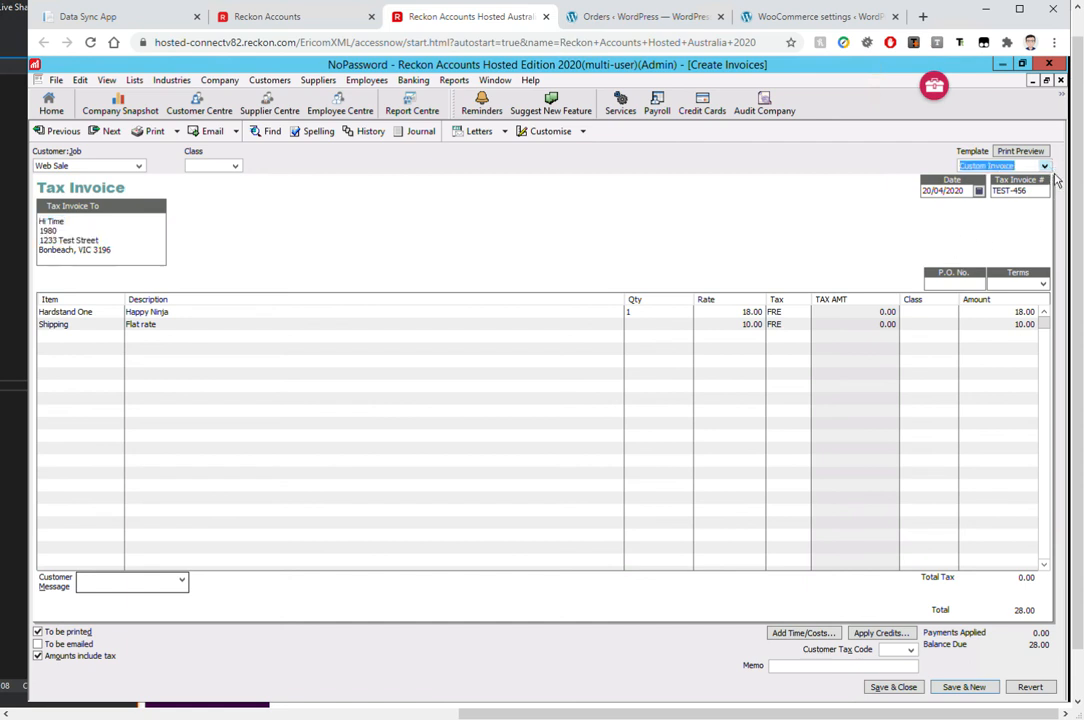
pyautogui.click(868, 237)
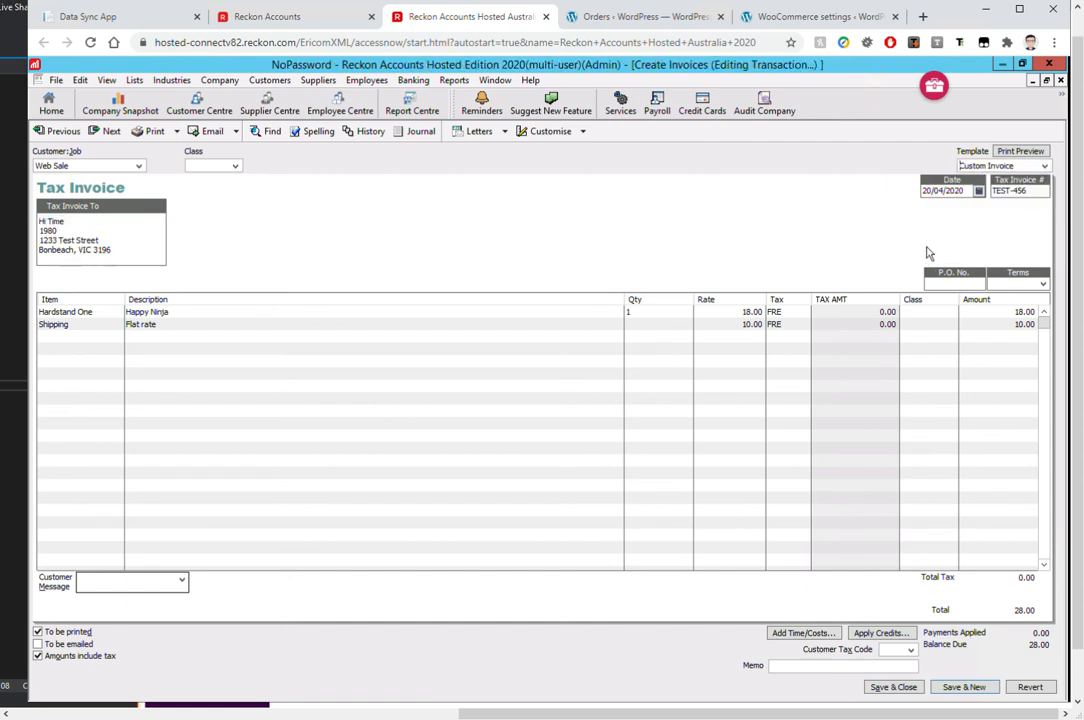
pyautogui.click(1045, 167)
pyautogui.click(1019, 189)
pyautogui.click(1033, 170)
pyautogui.moveTo(912, 168); pyautogui.dragTo(777, 149)
pyautogui.press('Tab')
pyautogui.press('Escape')
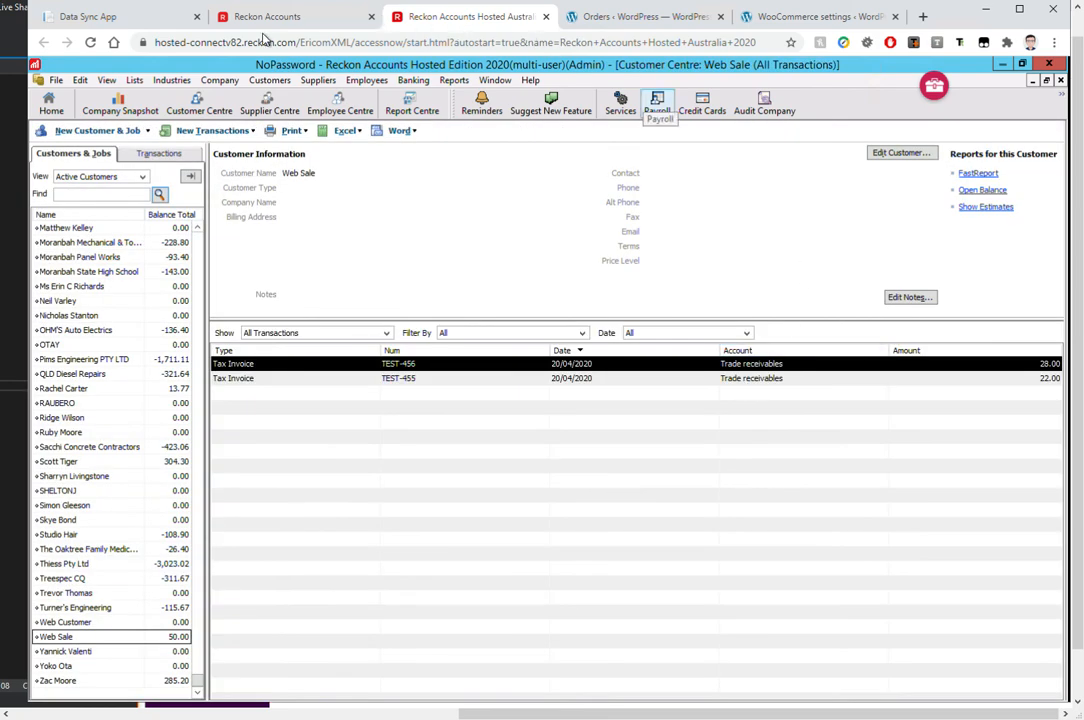
# Return to Data Sync App and review the saved item mappings in the accounting sync preferences, then close the mapping list
pyautogui.click(227, 22)
pyautogui.click(105, 27)
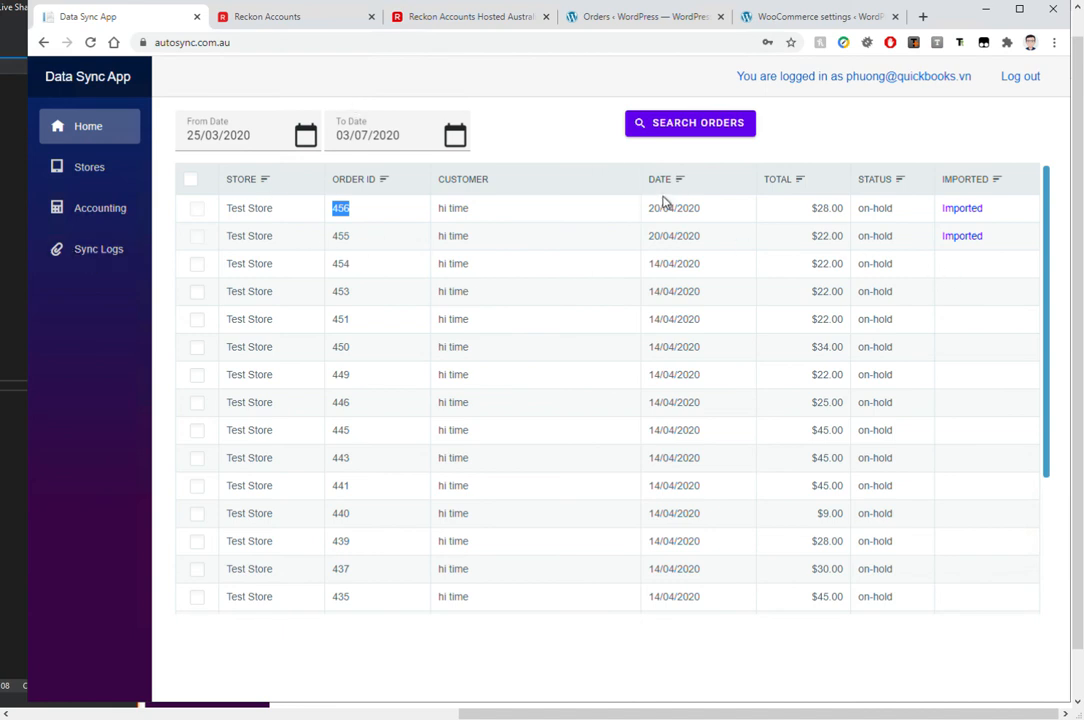
pyautogui.click(105, 212)
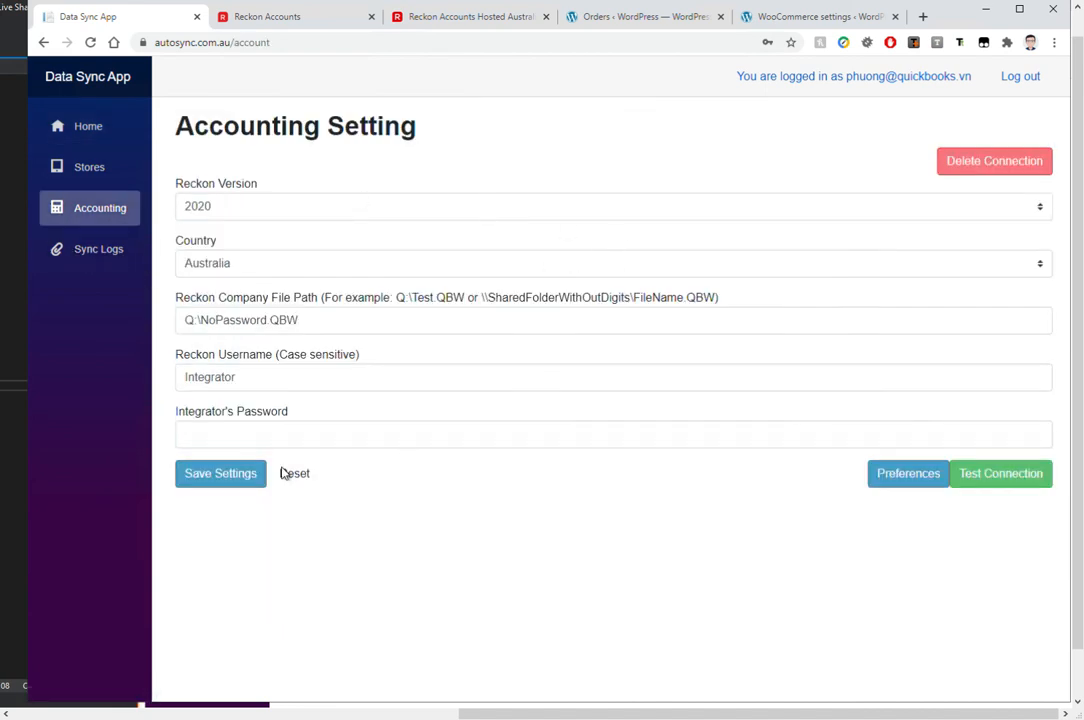
pyautogui.click(903, 477)
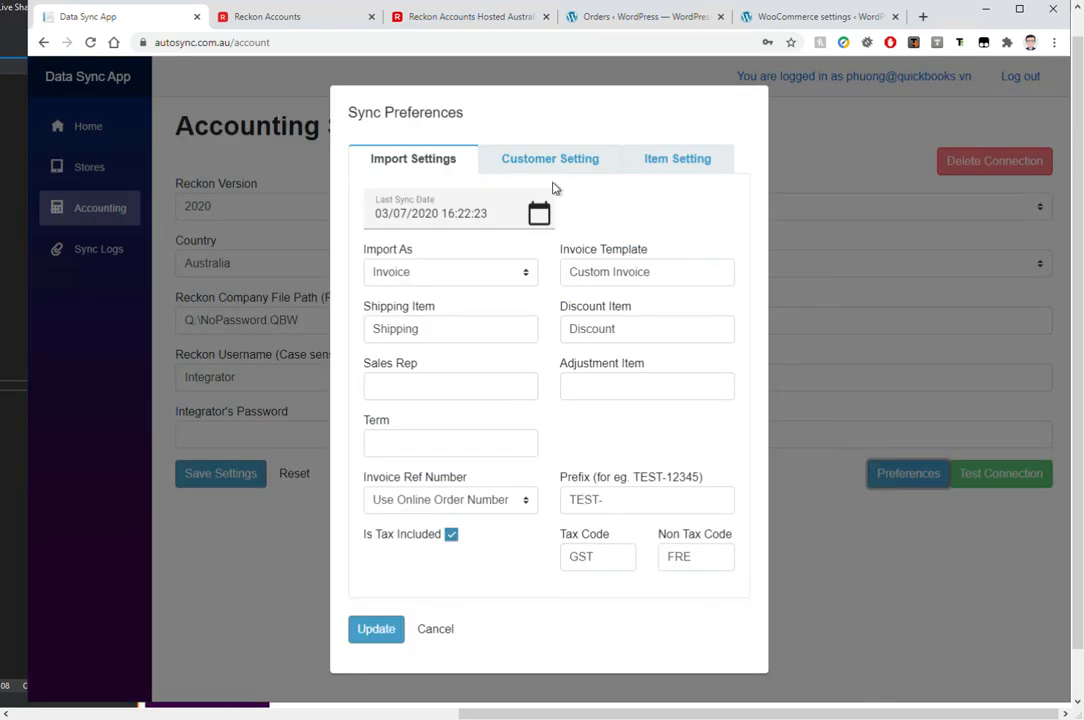
pyautogui.click(678, 159)
pyautogui.click(642, 288)
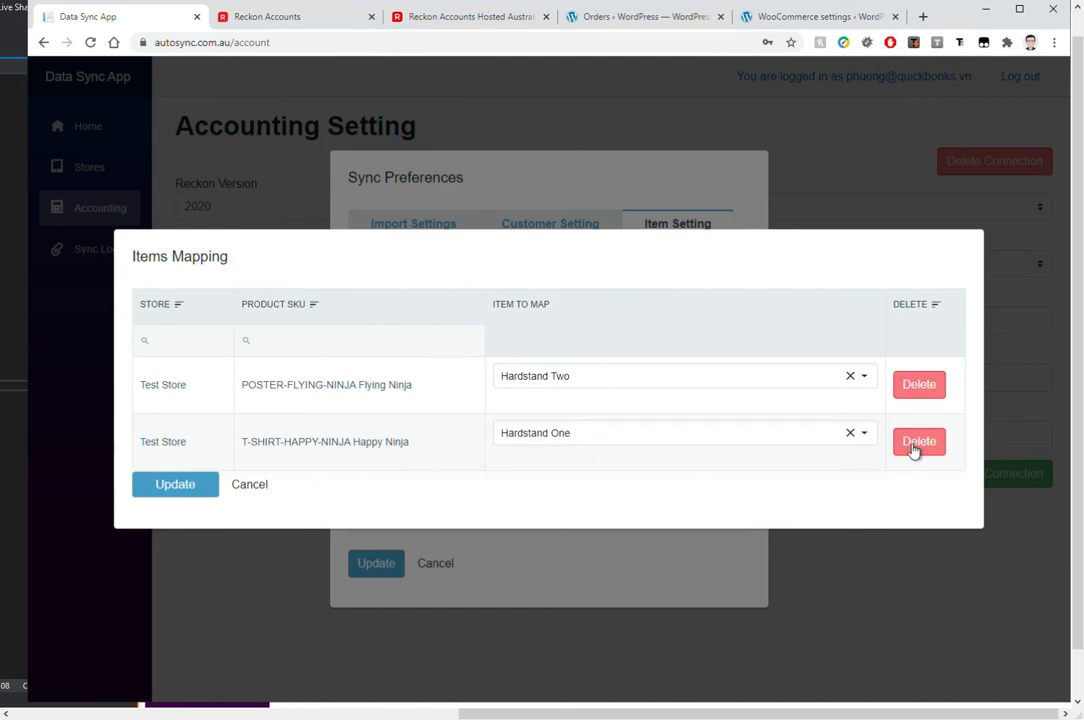
pyautogui.click(868, 441)
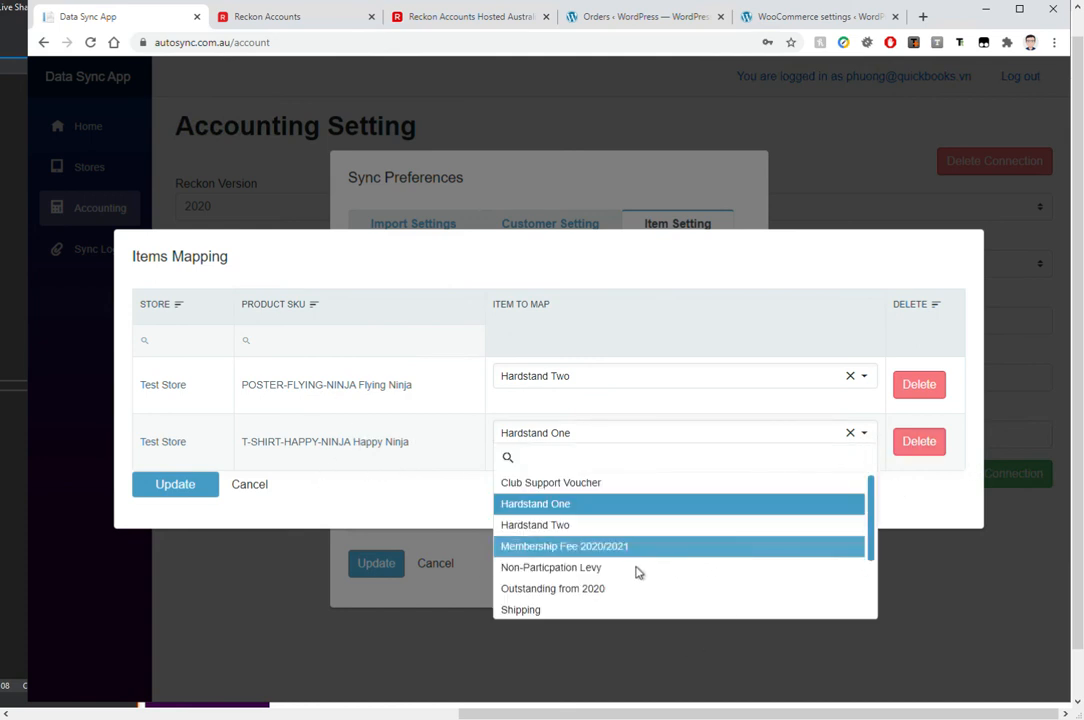
pyautogui.click(430, 507)
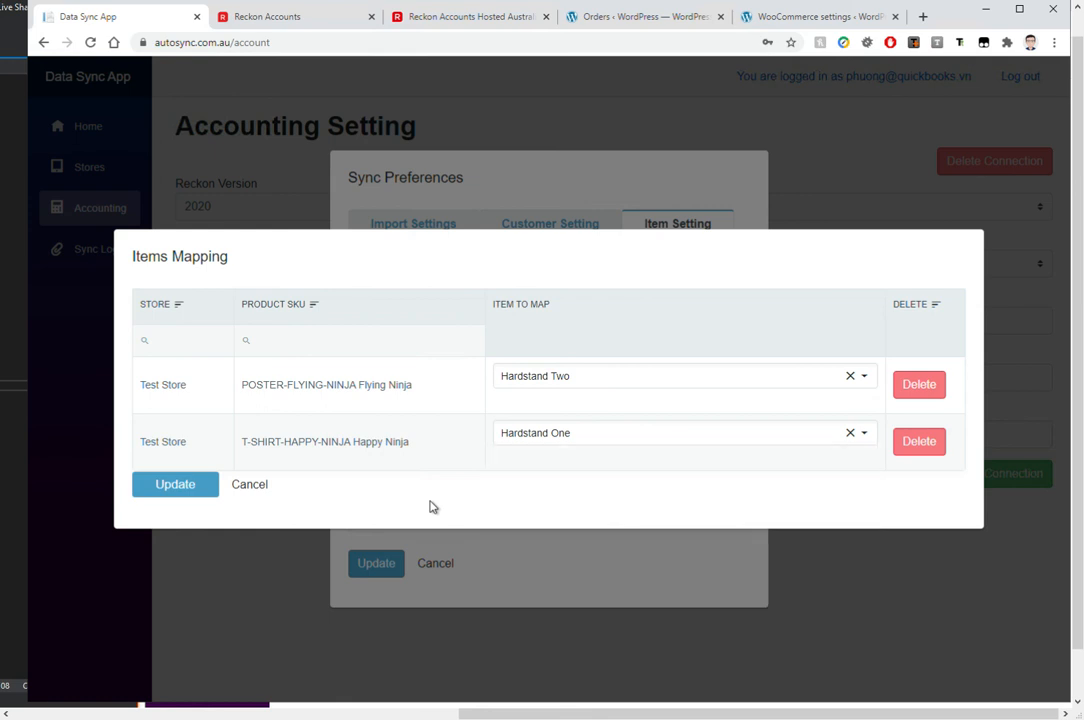
pyautogui.click(262, 494)
# Set the customer assignment to {First Name} {Last Name} in the sync preferences and save the update
pyautogui.click(543, 236)
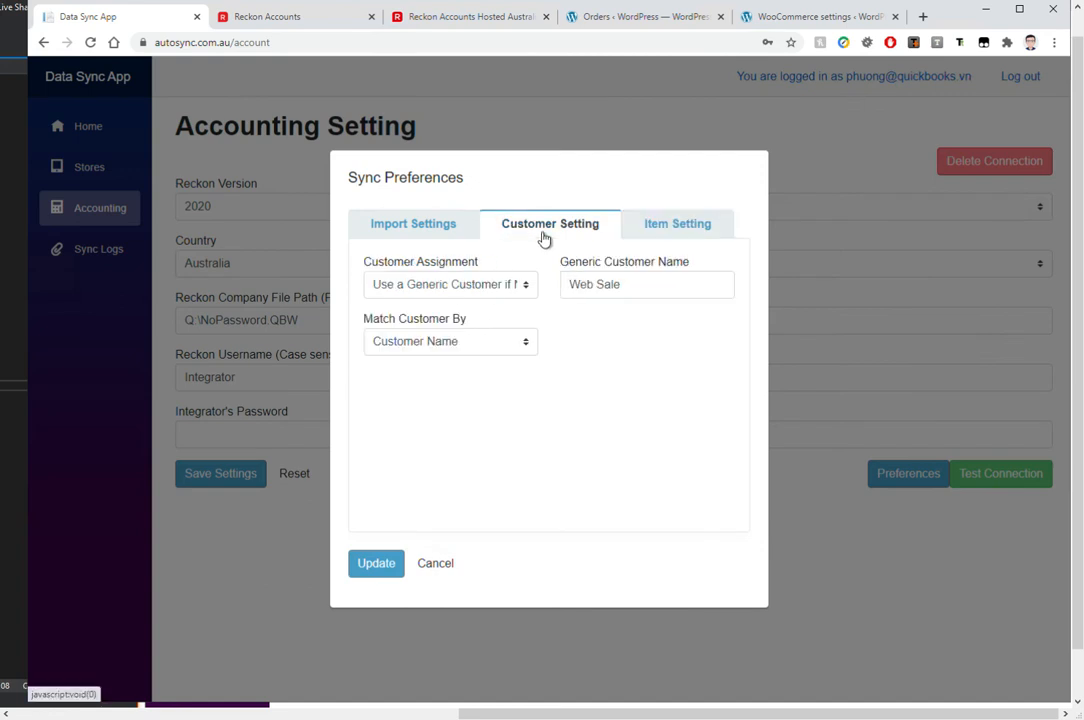
pyautogui.click(525, 288)
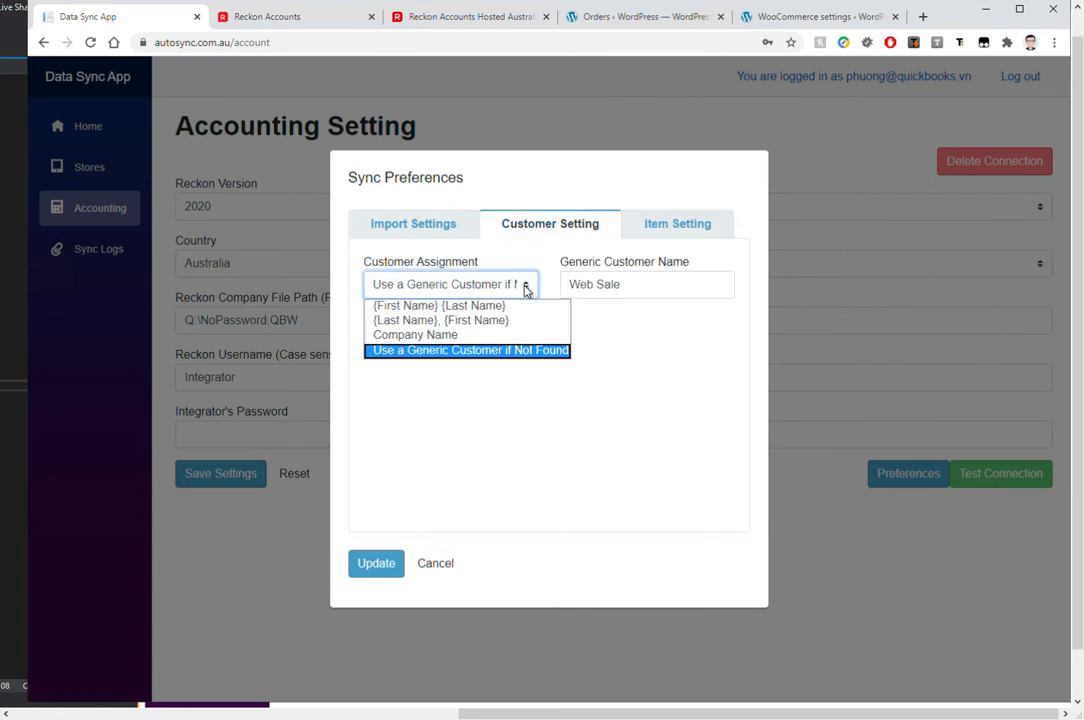
pyautogui.click(619, 288)
pyautogui.moveTo(619, 288); pyautogui.dragTo(552, 300)
pyautogui.click(532, 288)
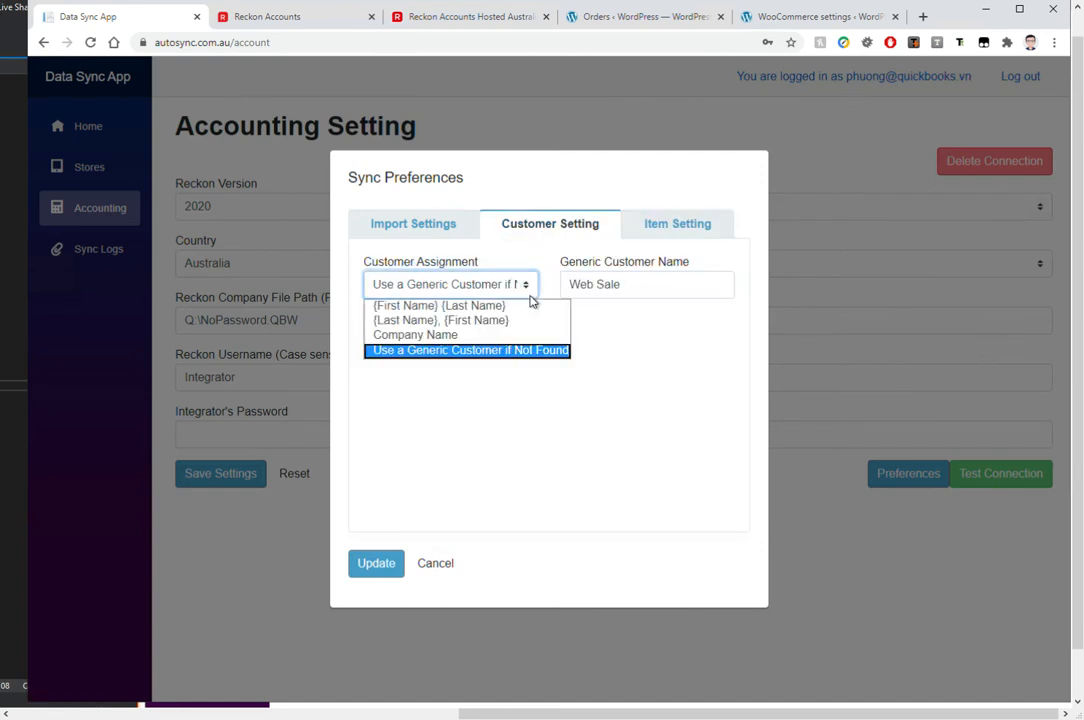
pyautogui.click(469, 306)
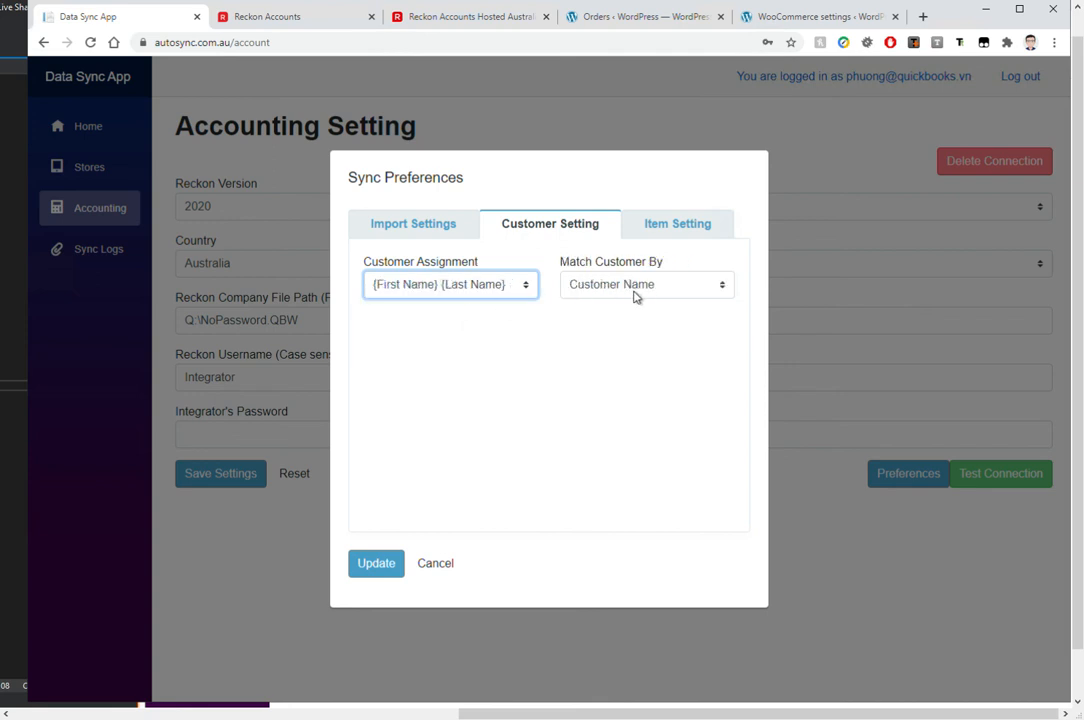
pyautogui.click(380, 575)
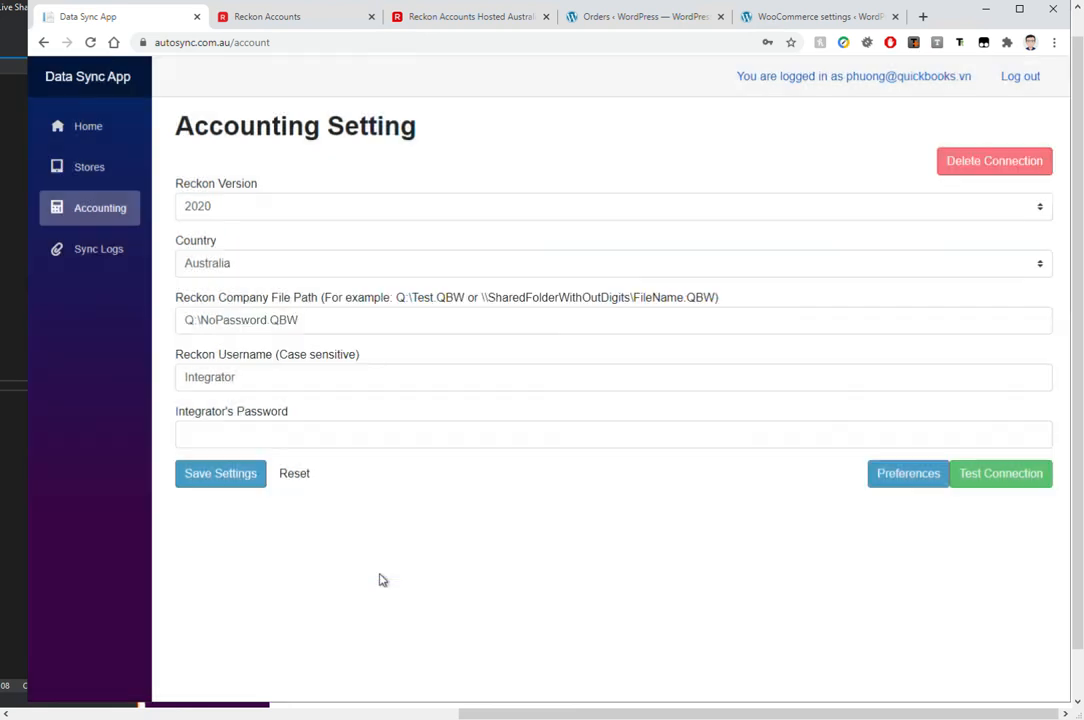
# Go to the home page and search store orders with the From Date set to 16/04/2020
pyautogui.click(92, 168)
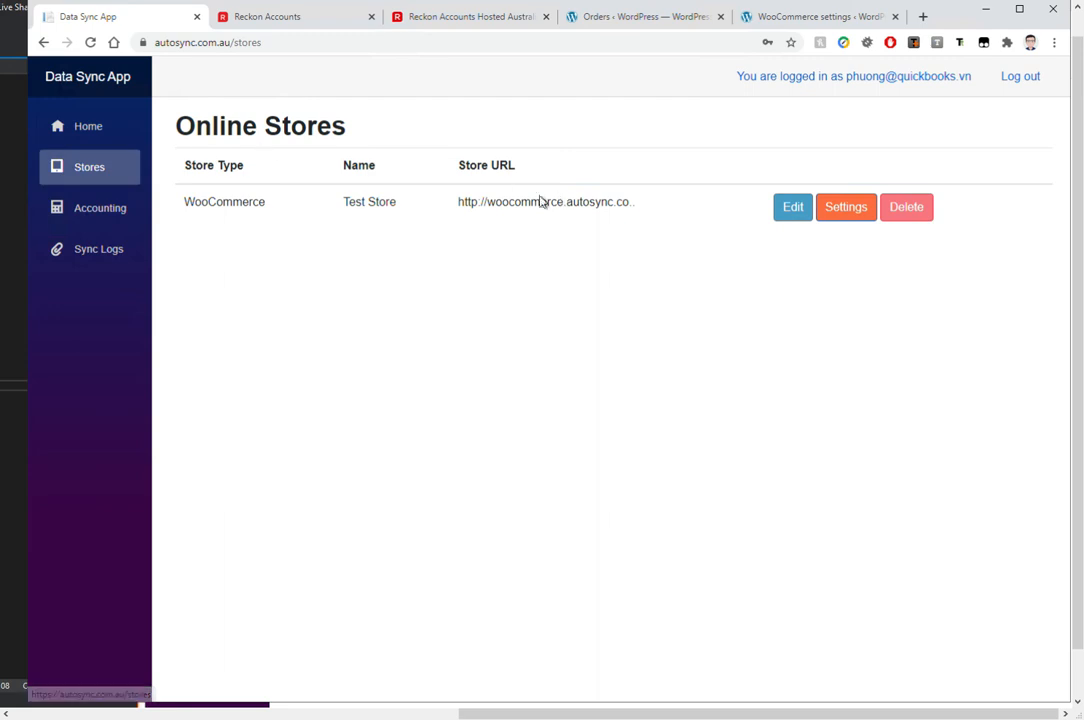
pyautogui.click(90, 126)
pyautogui.click(305, 134)
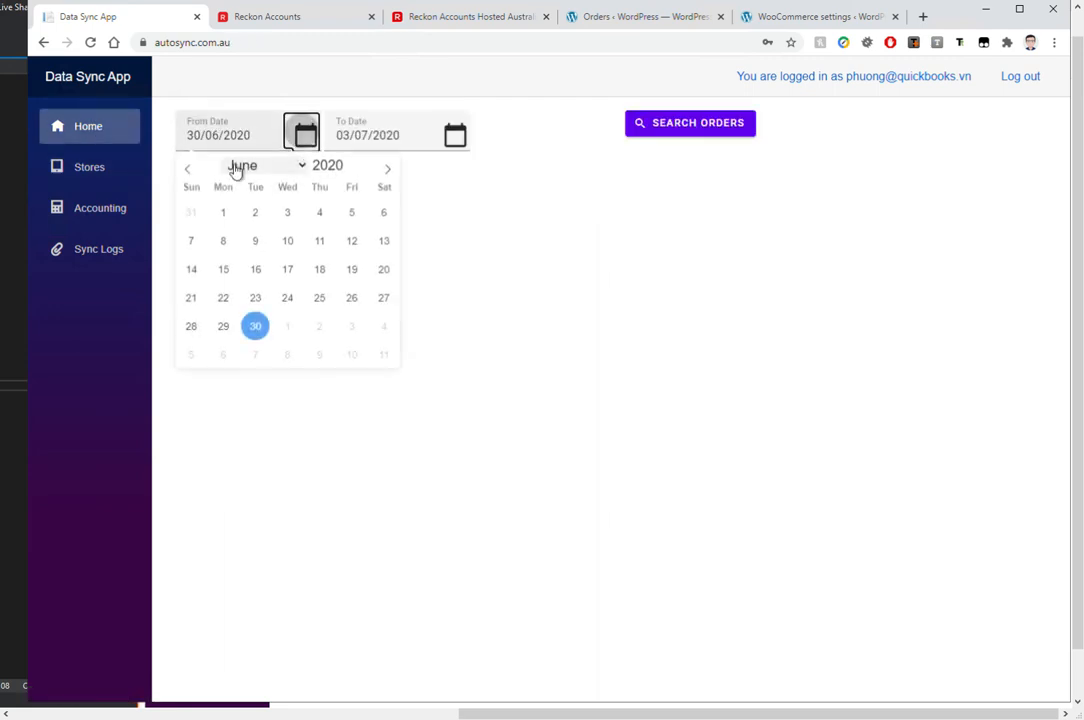
pyautogui.click(190, 170)
pyautogui.click(190, 170)
pyautogui.click(320, 270)
pyautogui.click(697, 120)
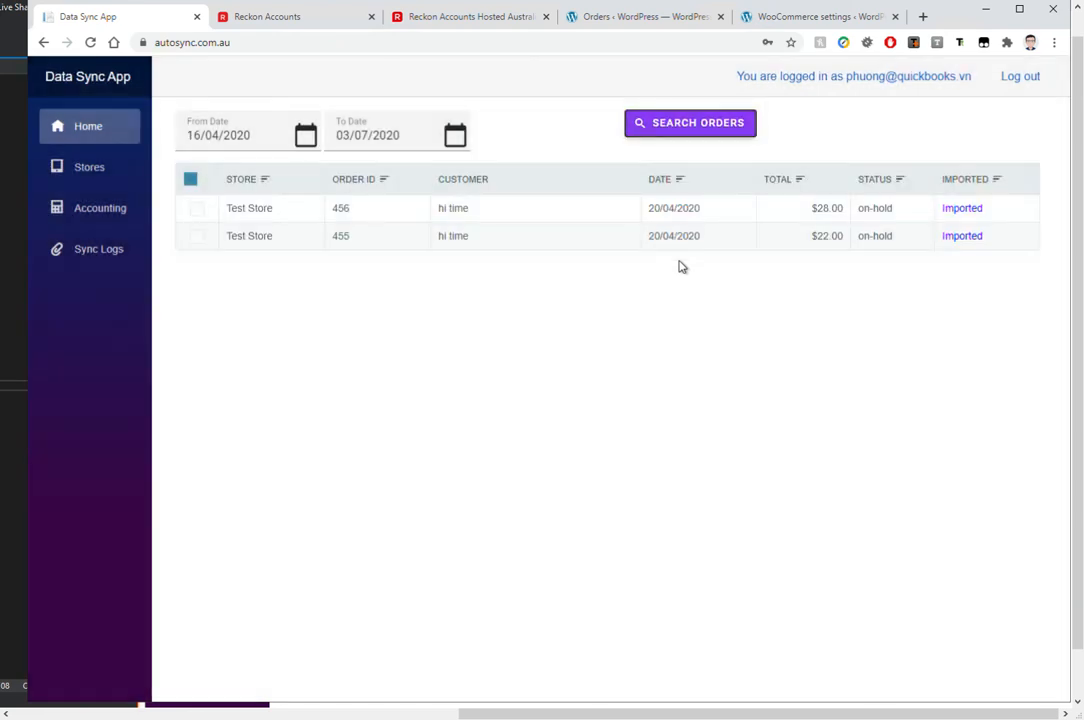
# Change the From Date to 01/04/2020 and search the store orders again
pyautogui.click(308, 137)
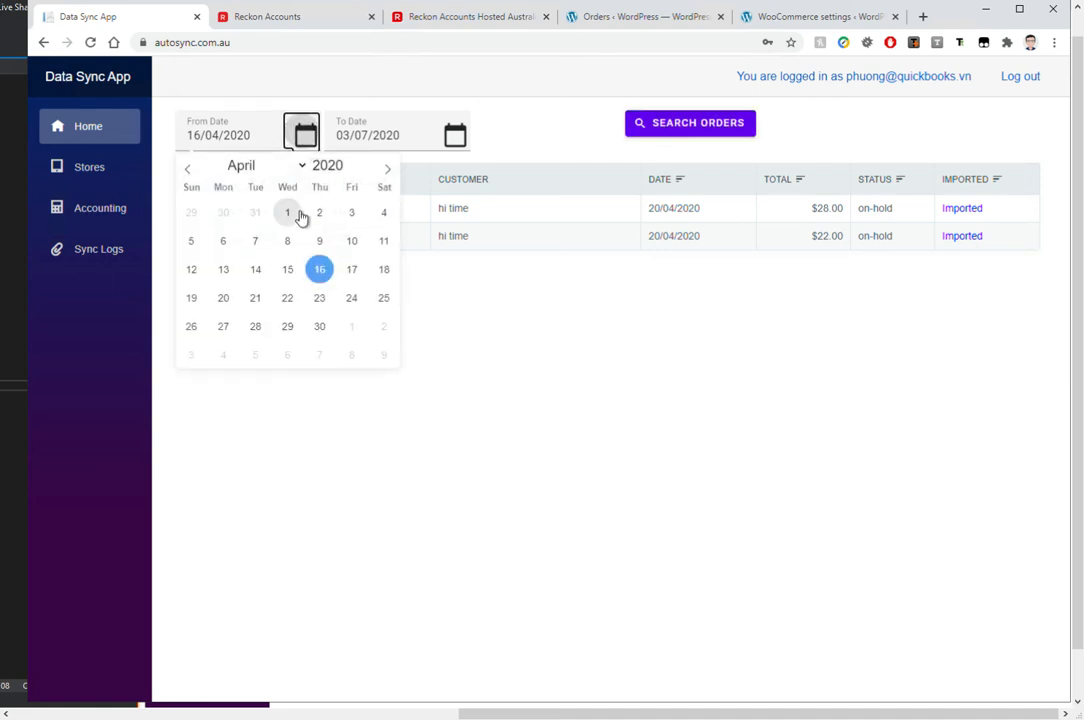
pyautogui.click(292, 213)
pyautogui.click(703, 130)
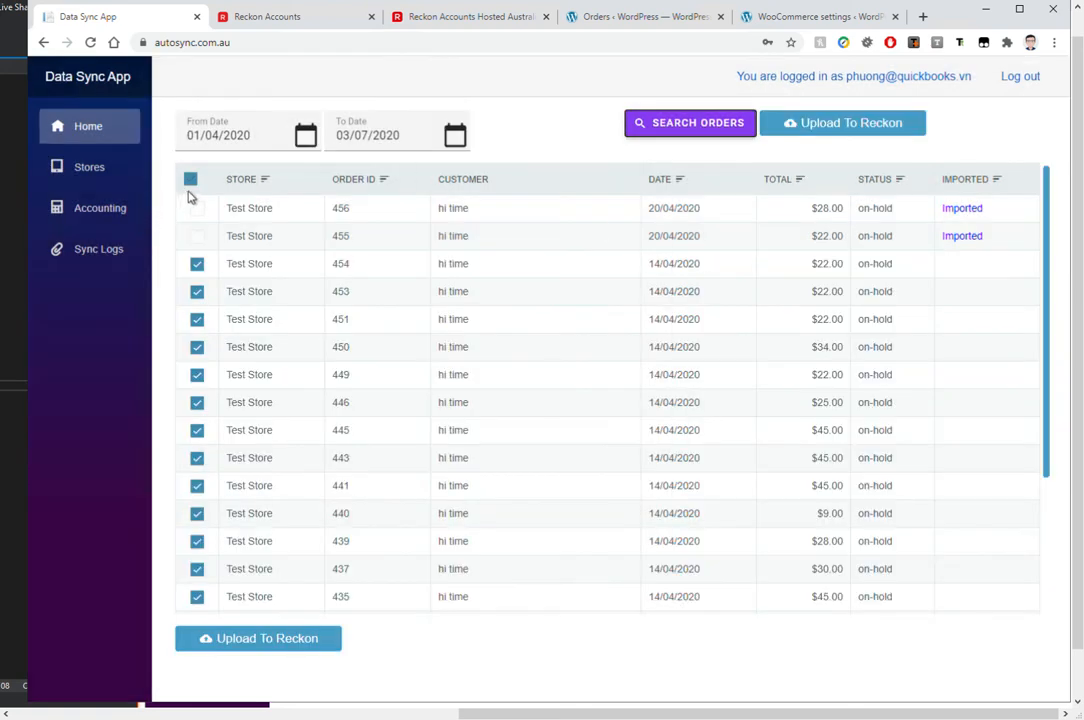
# Deselect all orders, select only the first order dated 14/04/2020, and upload it to Reckon
pyautogui.click(190, 179)
pyautogui.click(197, 264)
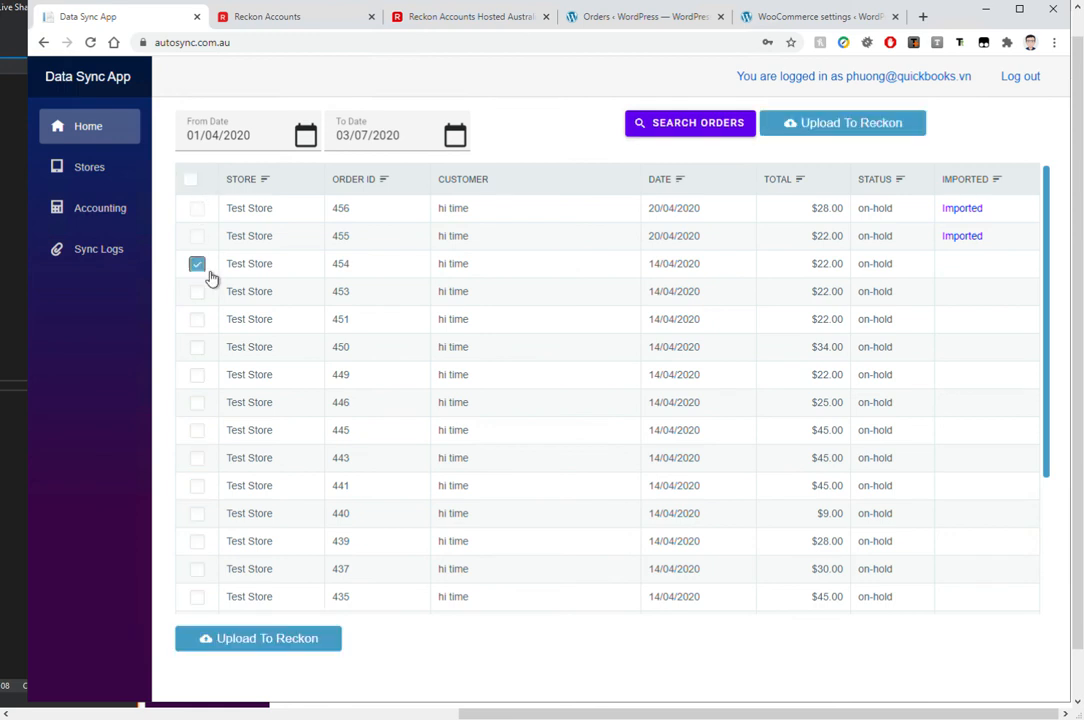
pyautogui.moveTo(438, 272); pyautogui.dragTo(473, 273)
pyautogui.click(483, 275)
pyautogui.click(903, 131)
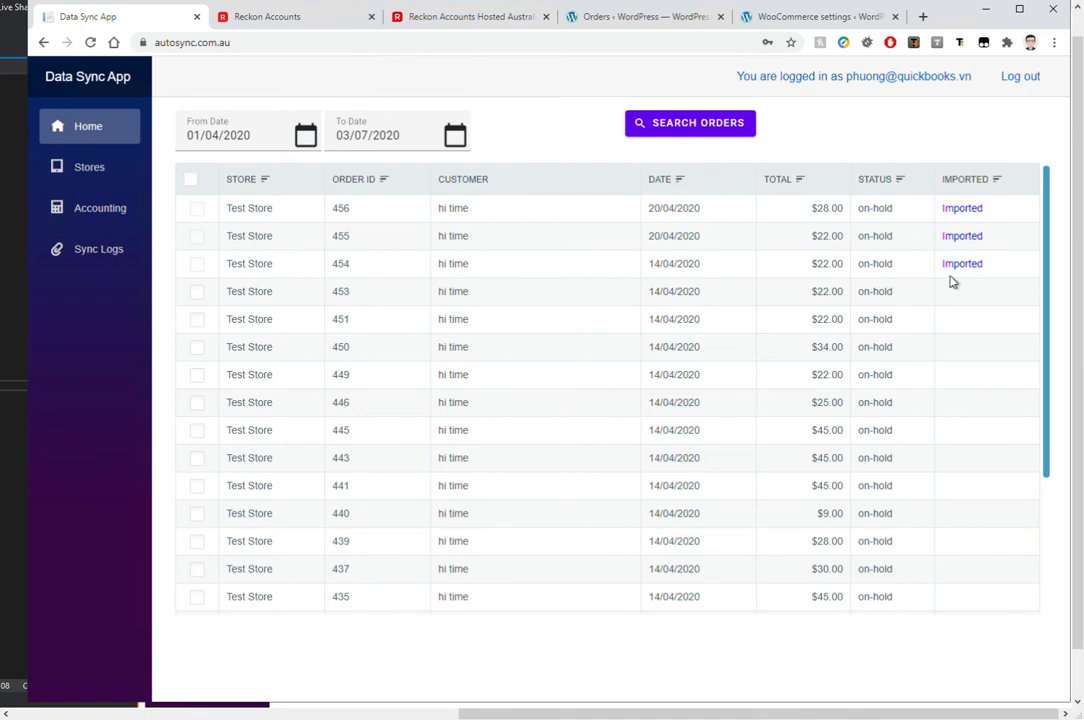
# Switch to Reckon, find the uploaded order's customer record and check its billing address, email and phone number
pyautogui.click(492, 22)
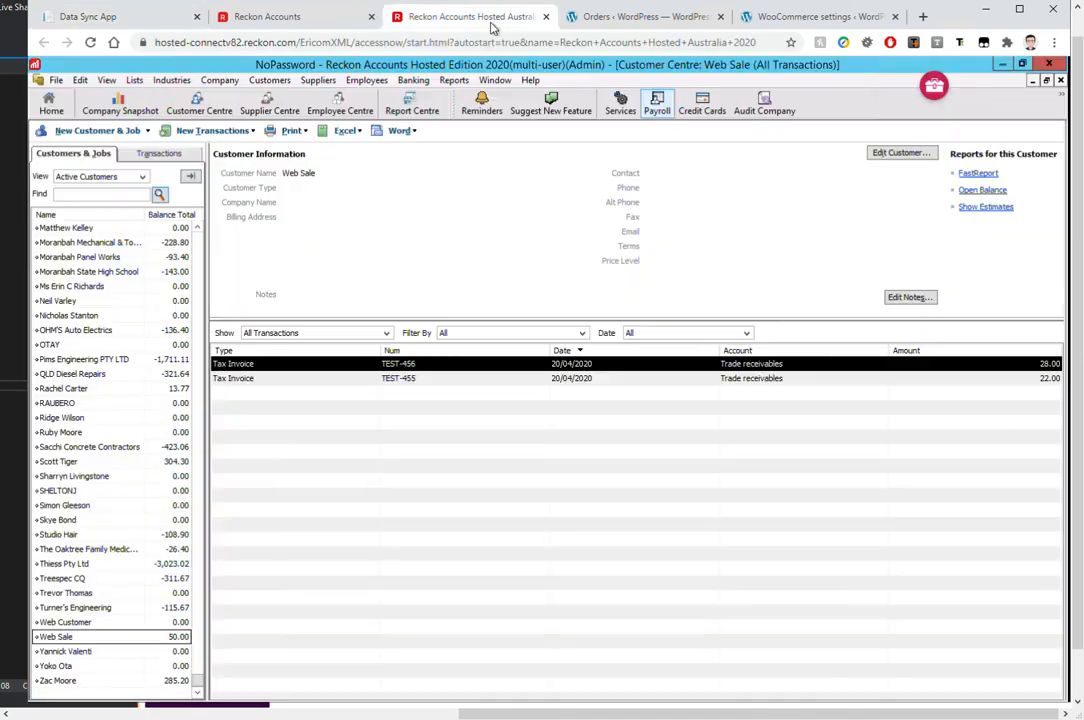
pyautogui.click(180, 316)
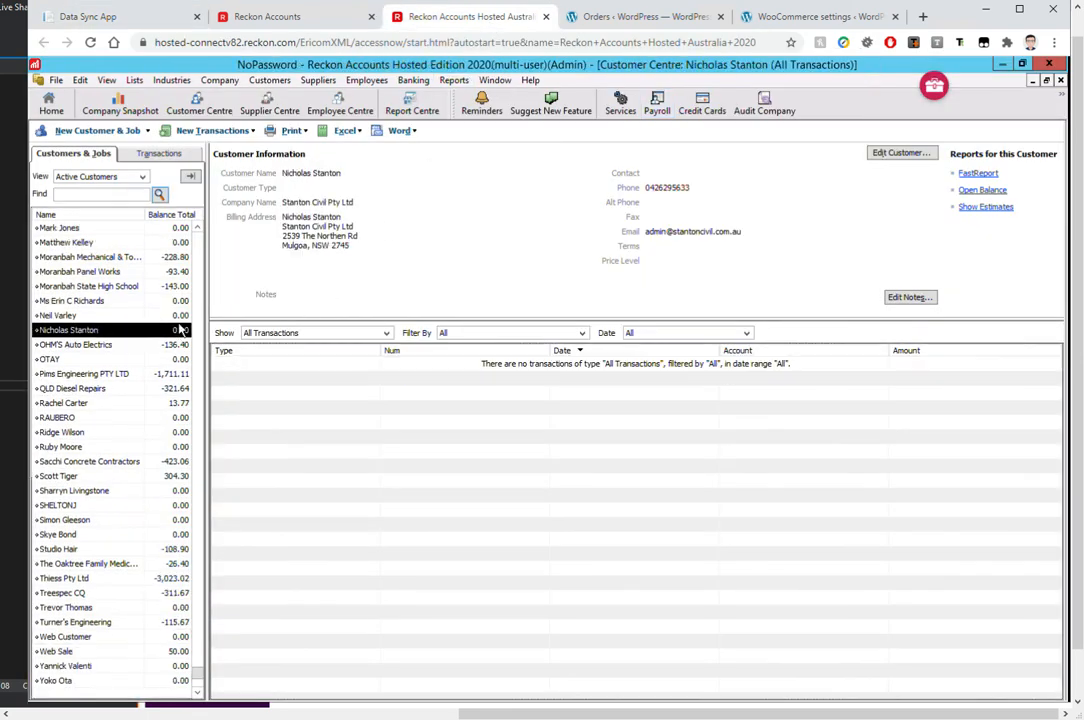
pyautogui.scroll(8, 181, 330)
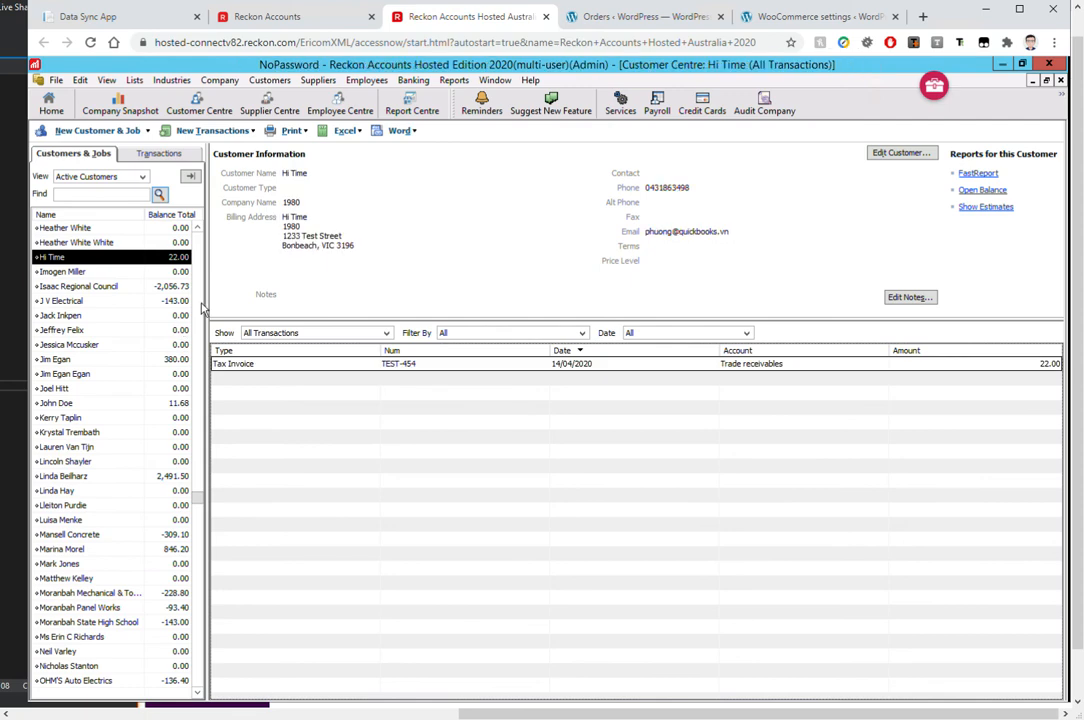
pyautogui.moveTo(284, 237); pyautogui.dragTo(347, 239)
pyautogui.click(347, 239)
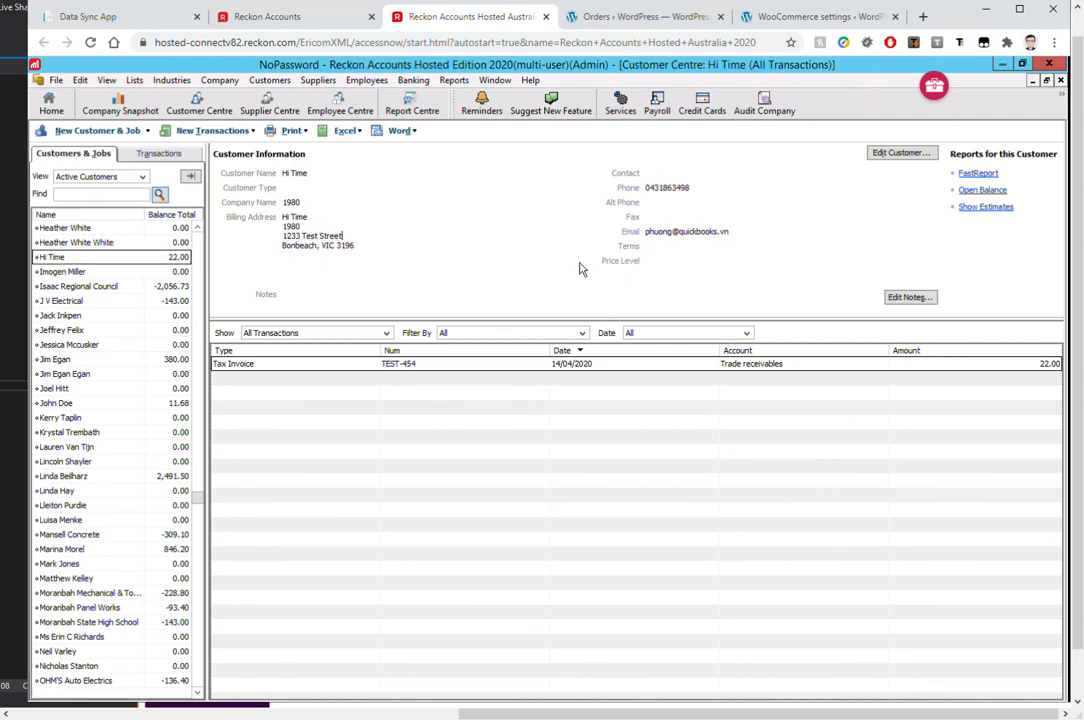
pyautogui.moveTo(655, 236); pyautogui.dragTo(714, 233)
pyautogui.moveTo(673, 190); pyautogui.dragTo(681, 190)
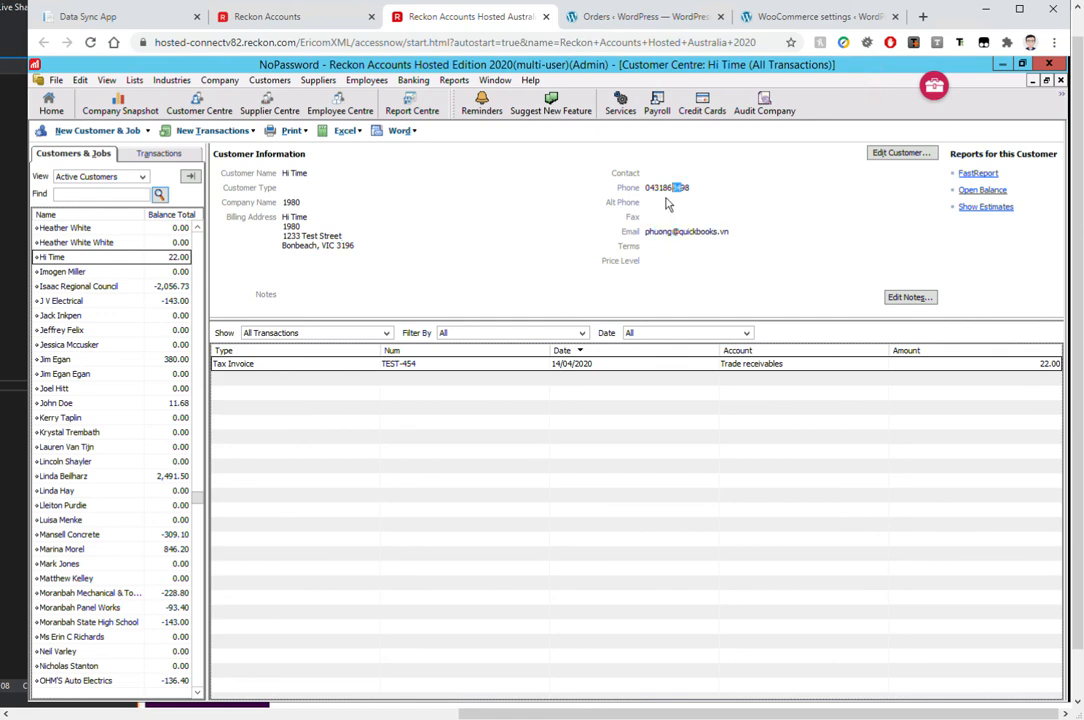
# Open the customer's 22.00 tax invoice to examine its lines, close it and return to Data Sync App
pyautogui.click(409, 372)
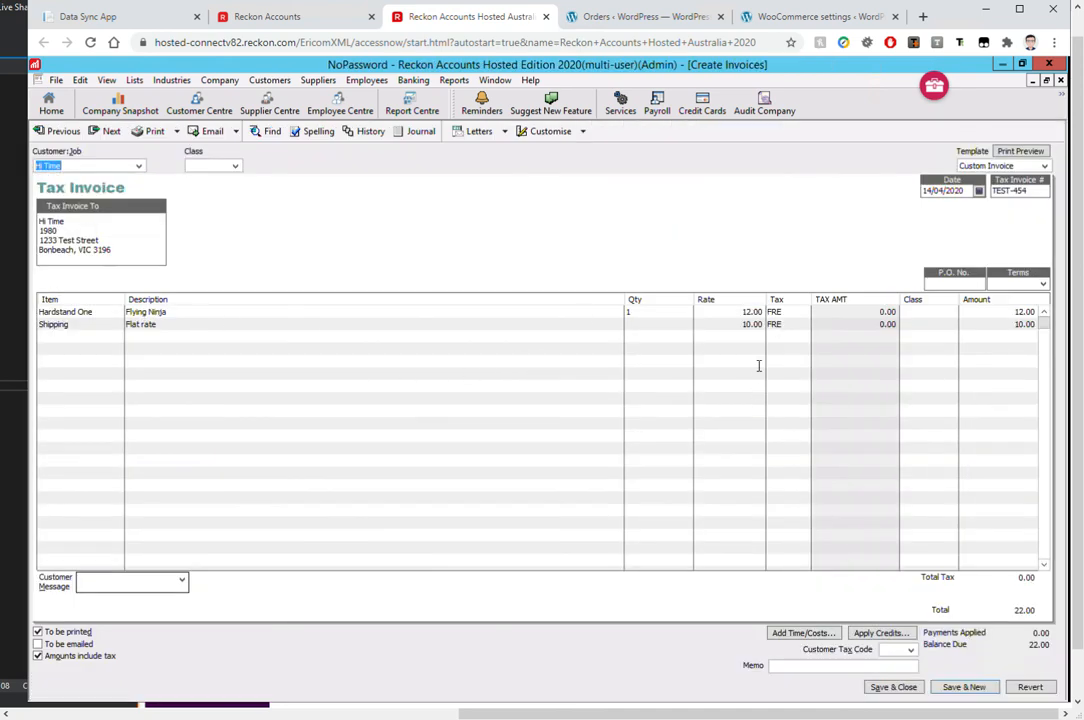
pyautogui.press('Escape')
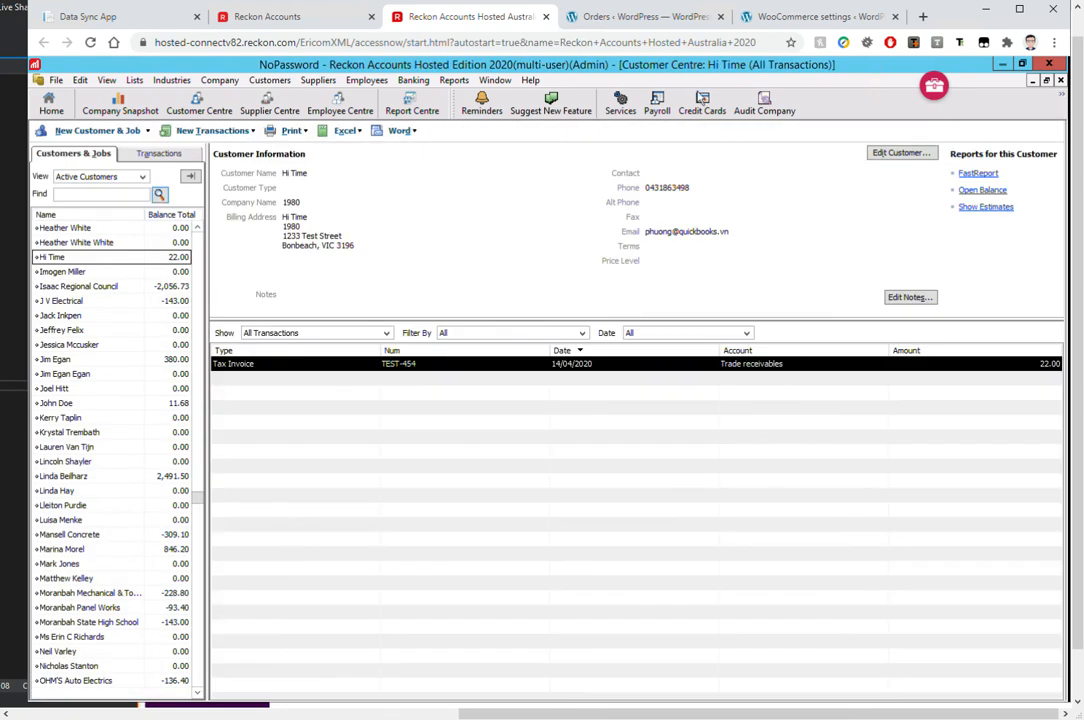
pyautogui.click(100, 18)
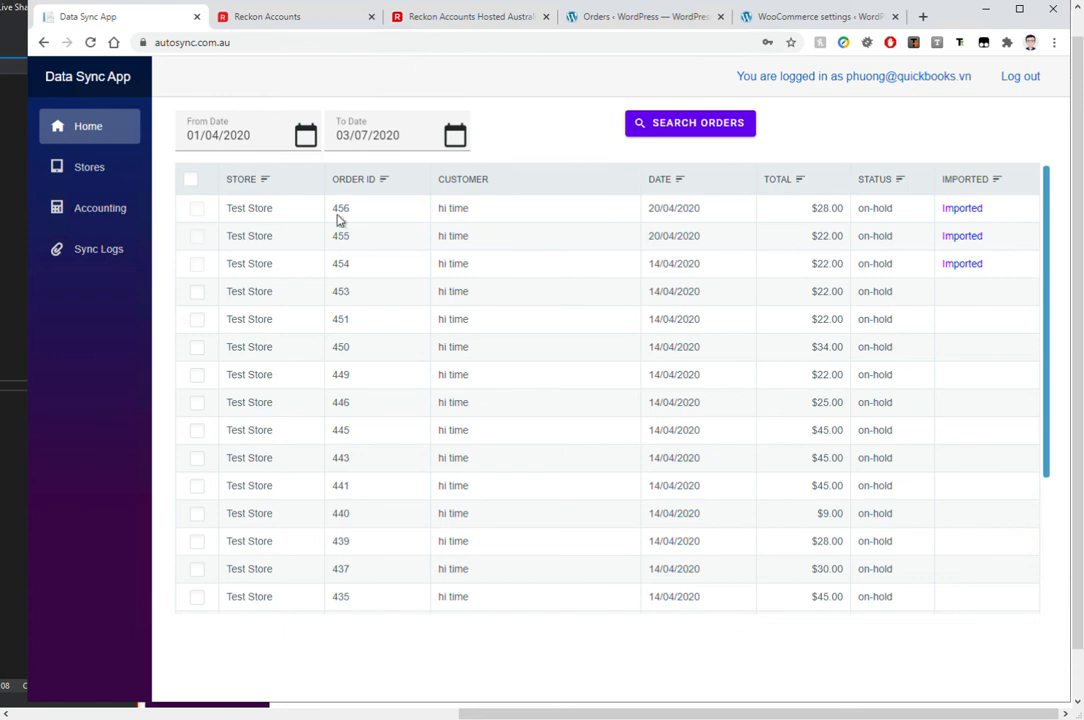